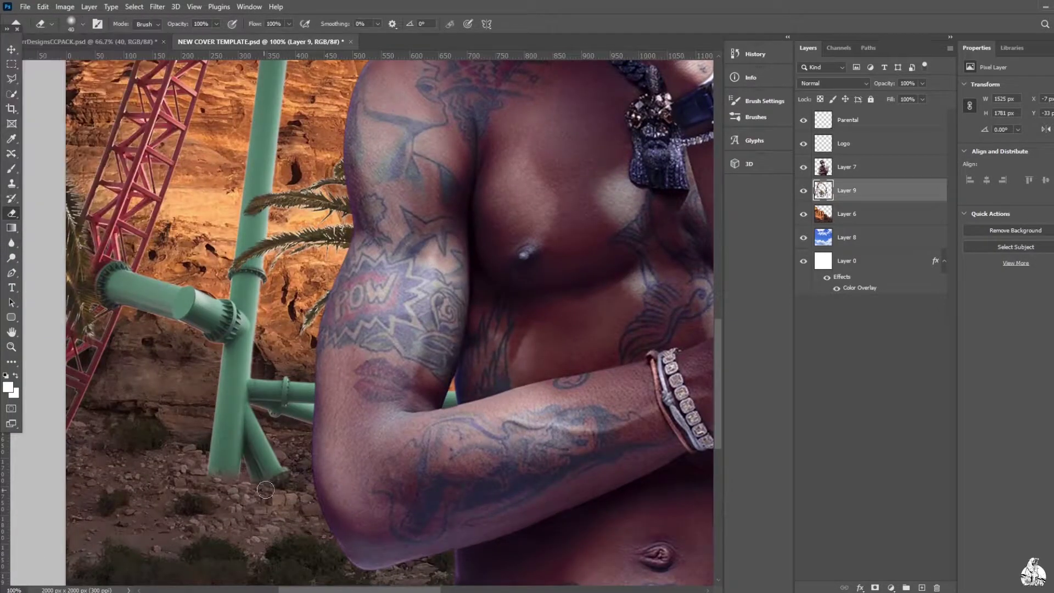
Zoom in on the coaster track and switch to the Magic Eraser Tool
key("z")
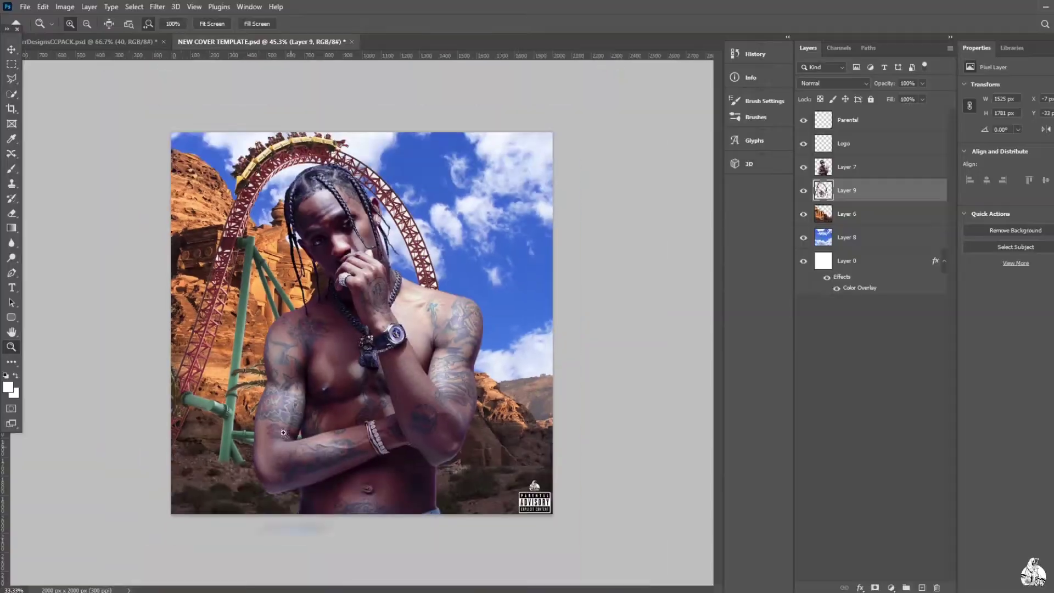
left_click(136, 508)
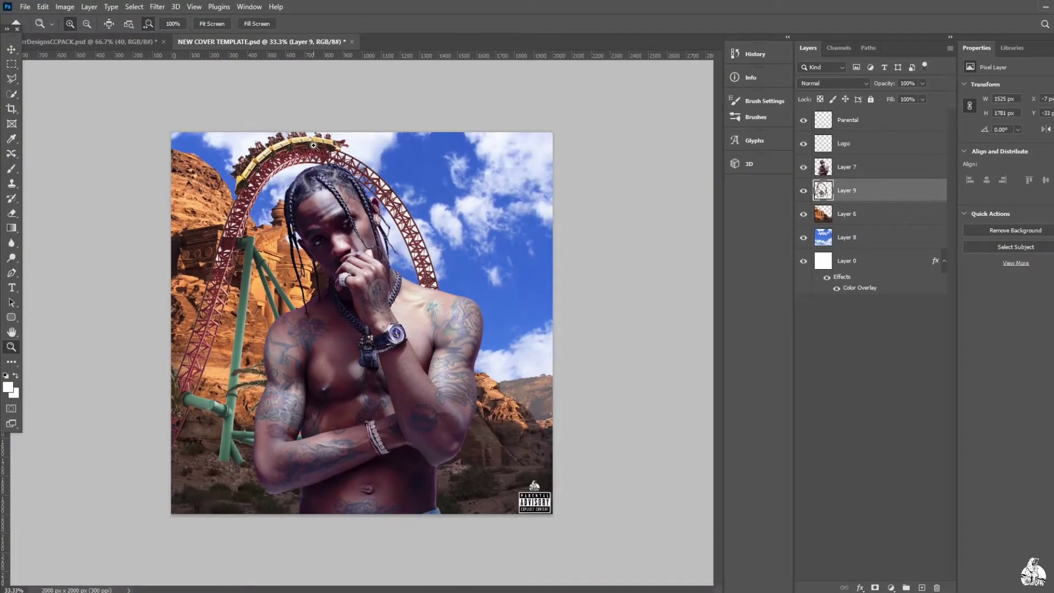
right_click(11, 213)
left_click(72, 235)
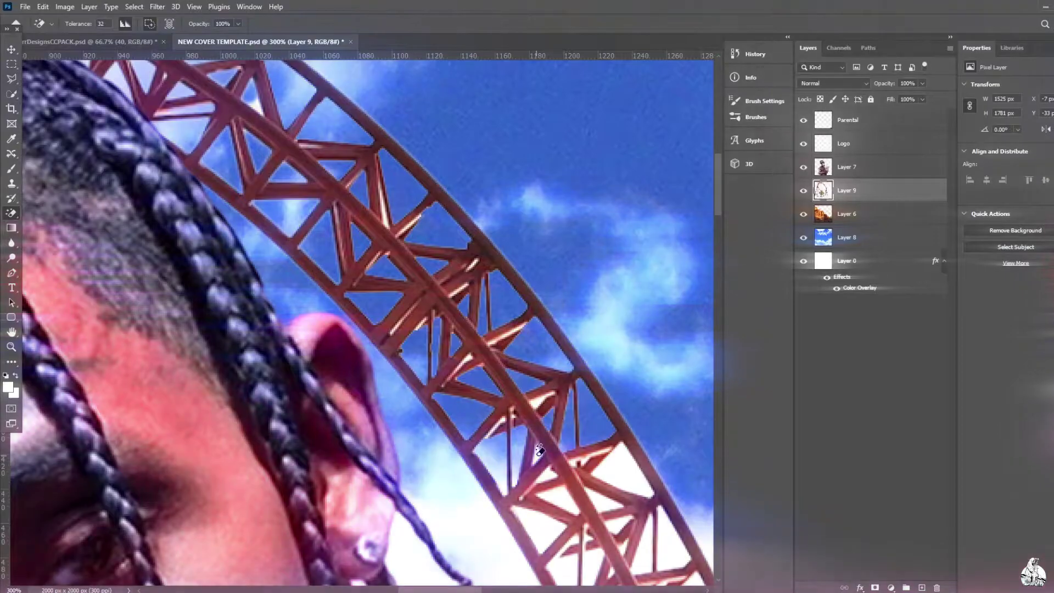
Pan and scroll around the coaster truss to inspect it up close
scroll(549, 429, "down", 3)
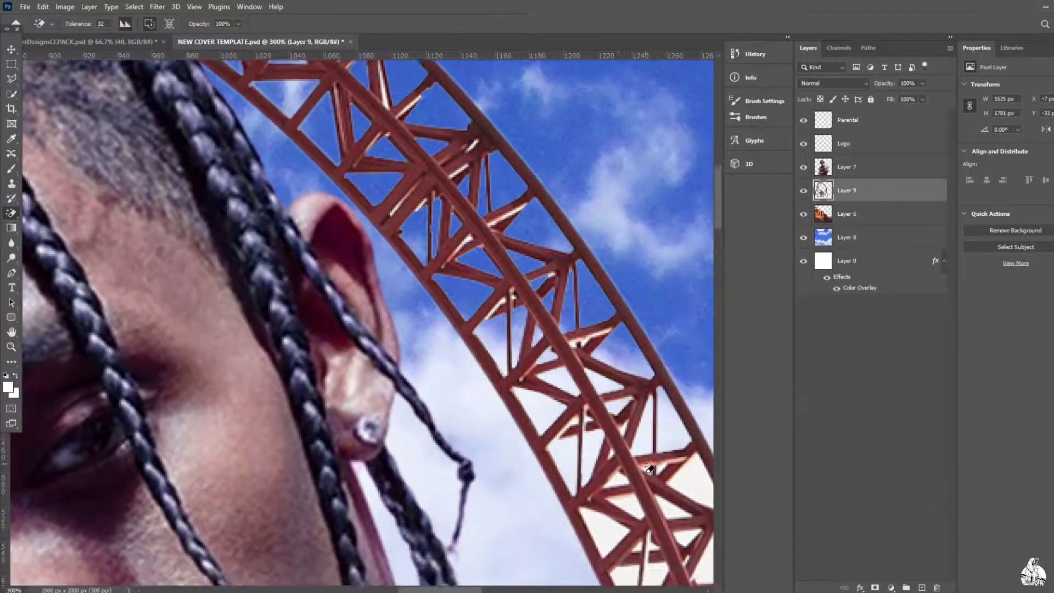
scroll(604, 428, "down", 1)
scroll(676, 422, "down", 2)
left_click_drag(677, 423, 2, 220)
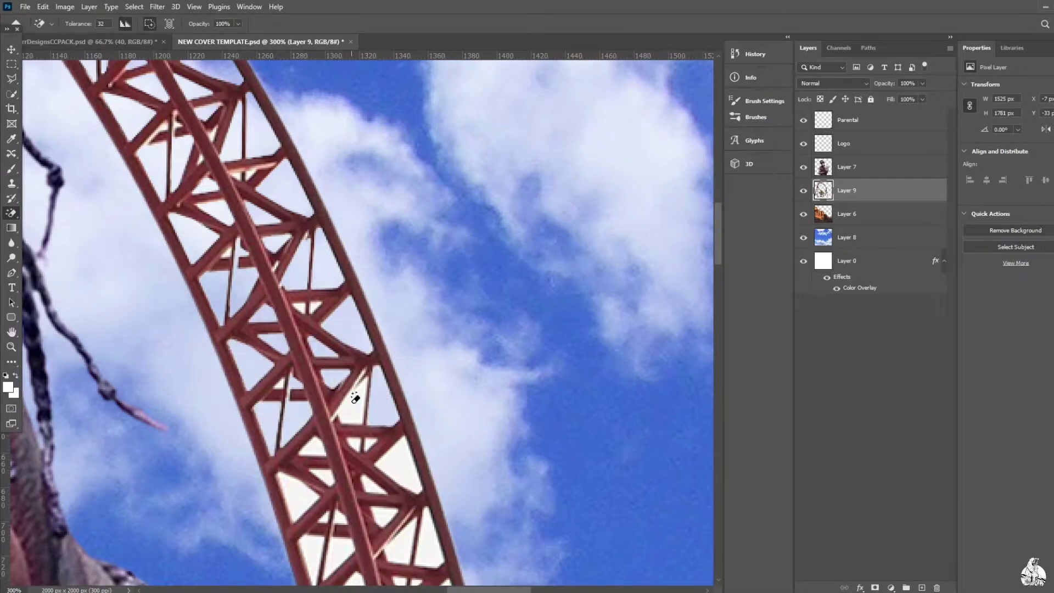
scroll(369, 409, "down", 2)
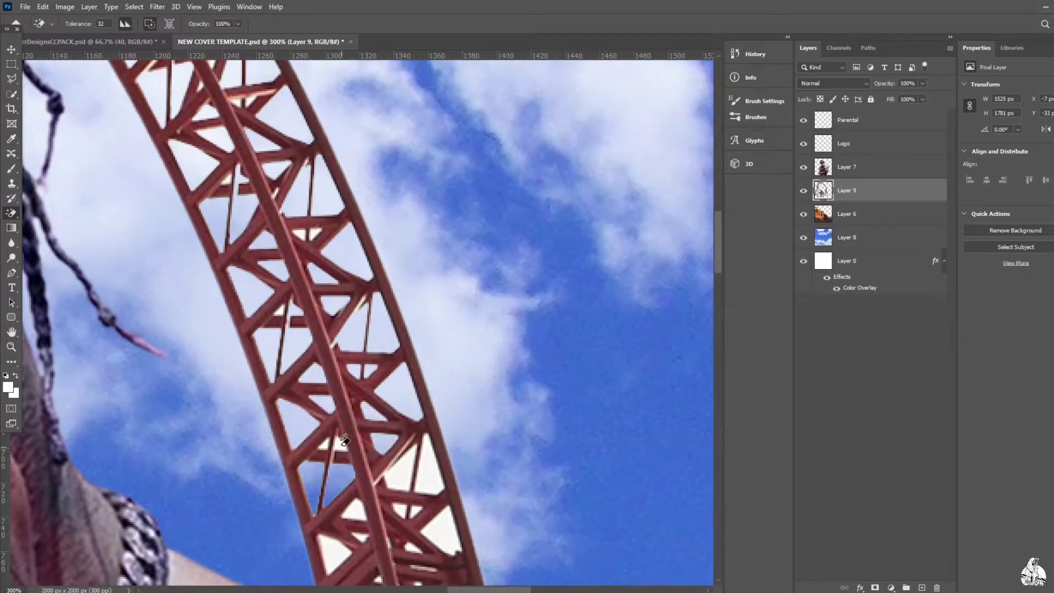
scroll(428, 334, "down", 3)
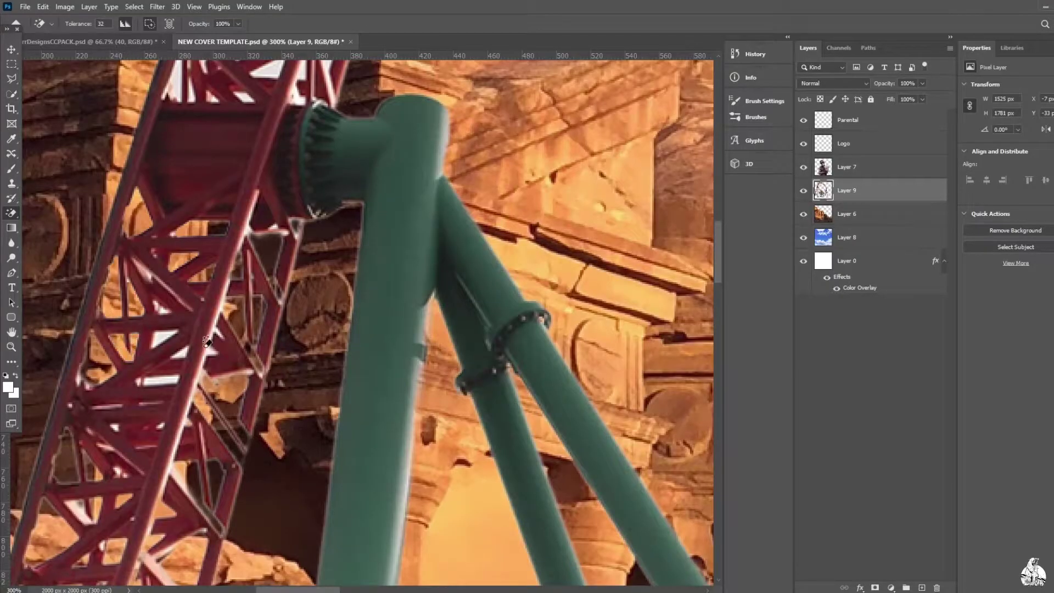
scroll(205, 218, "up", 2)
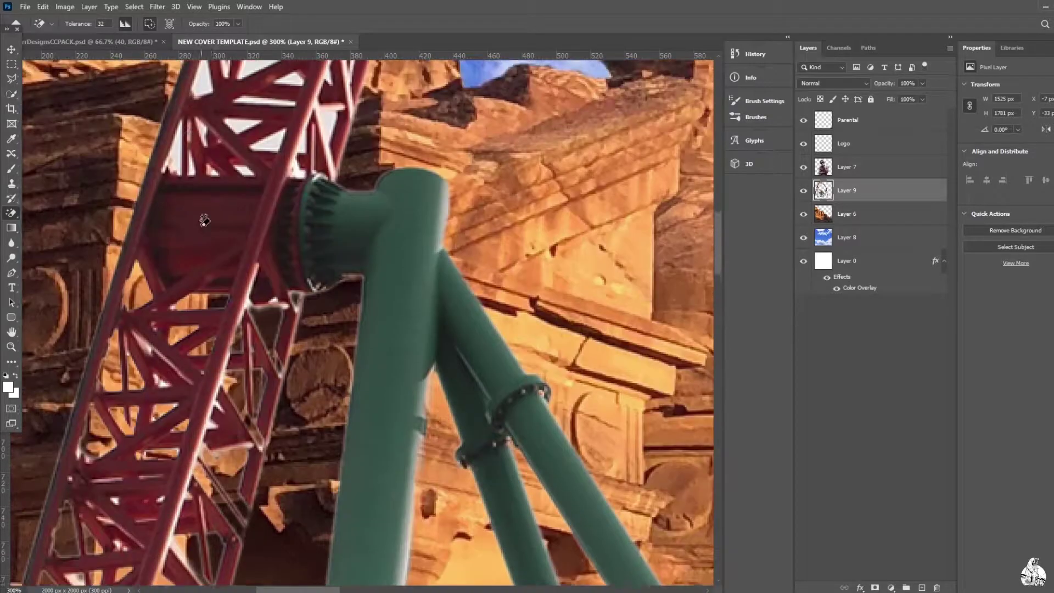
scroll(192, 199, "up", 1)
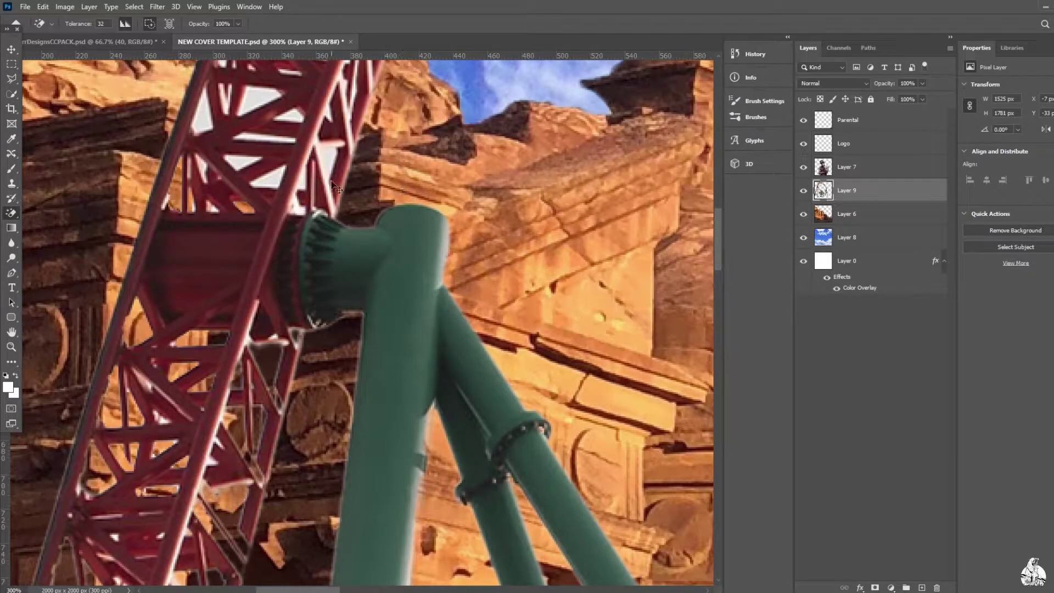
Scroll over the truss and ruins, then zoom out to see the whole cover
scroll(243, 157, "up", 5)
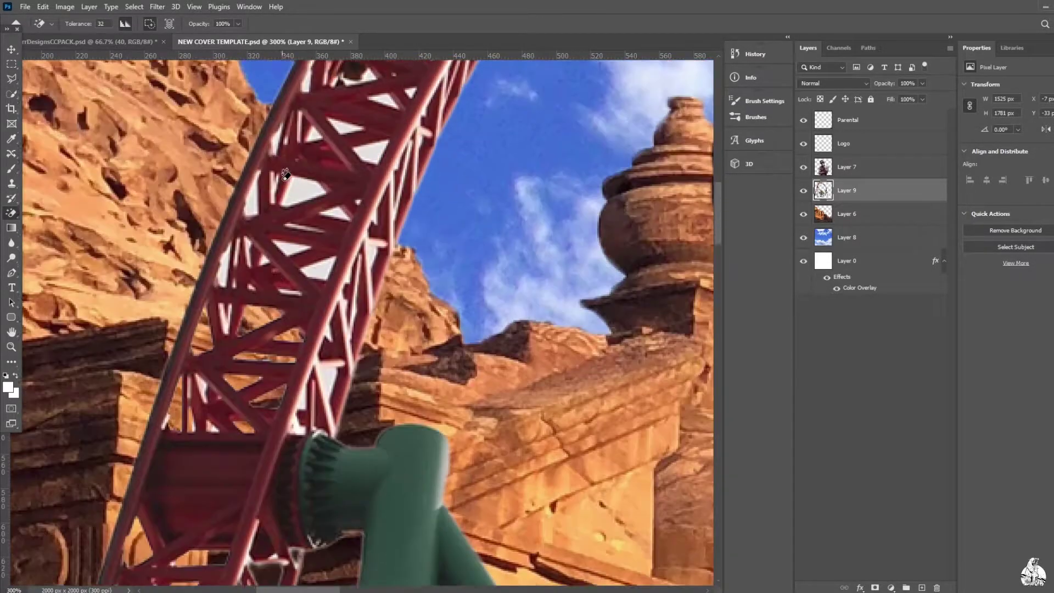
scroll(415, 268, "up", 5)
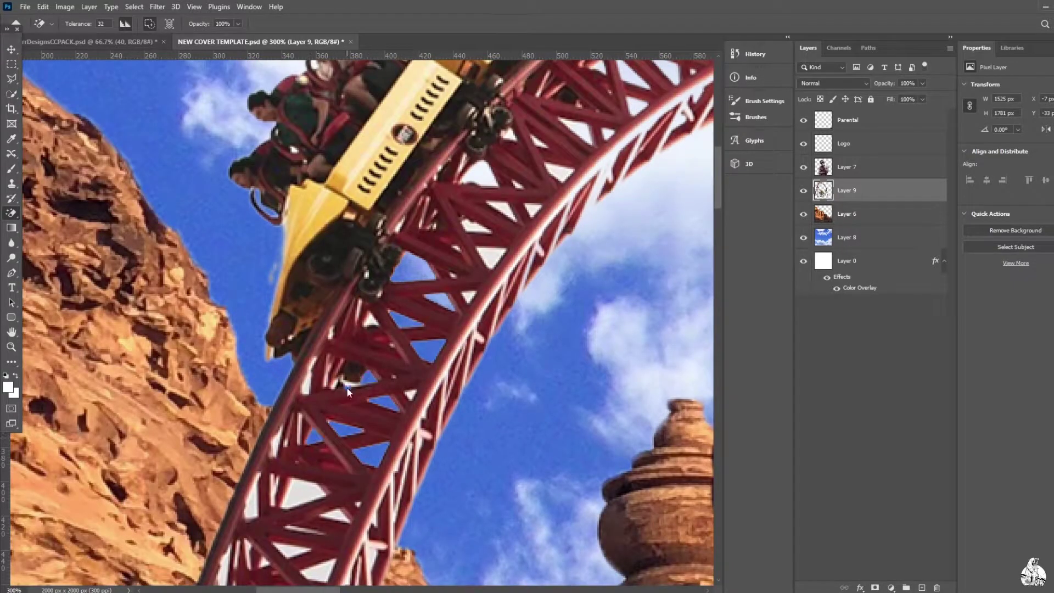
scroll(383, 325, "down", 1)
scroll(351, 384, "down", 1)
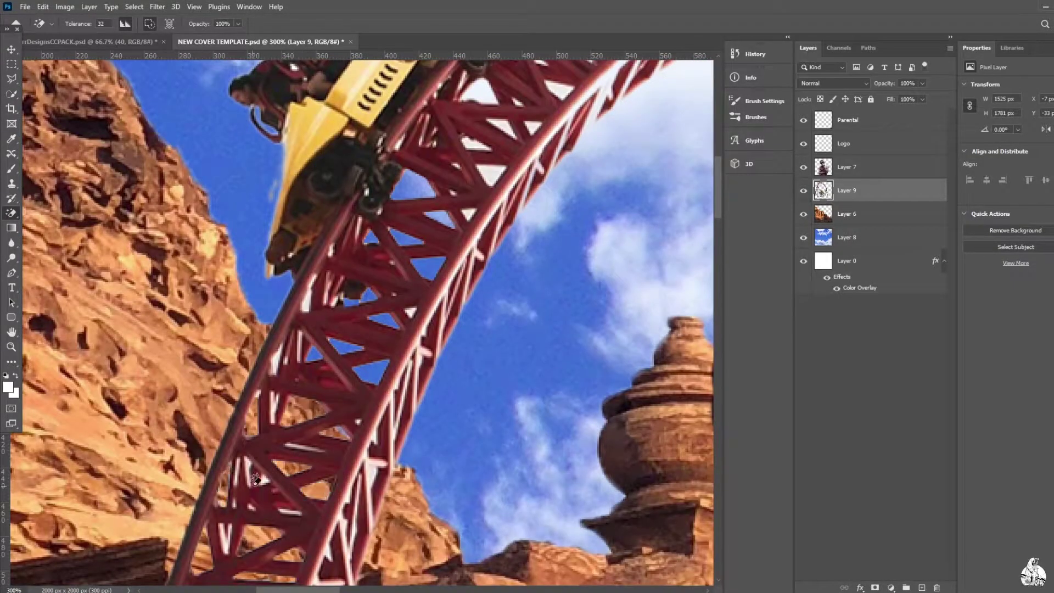
scroll(230, 490, "down", 1)
scroll(300, 473, "down", 2)
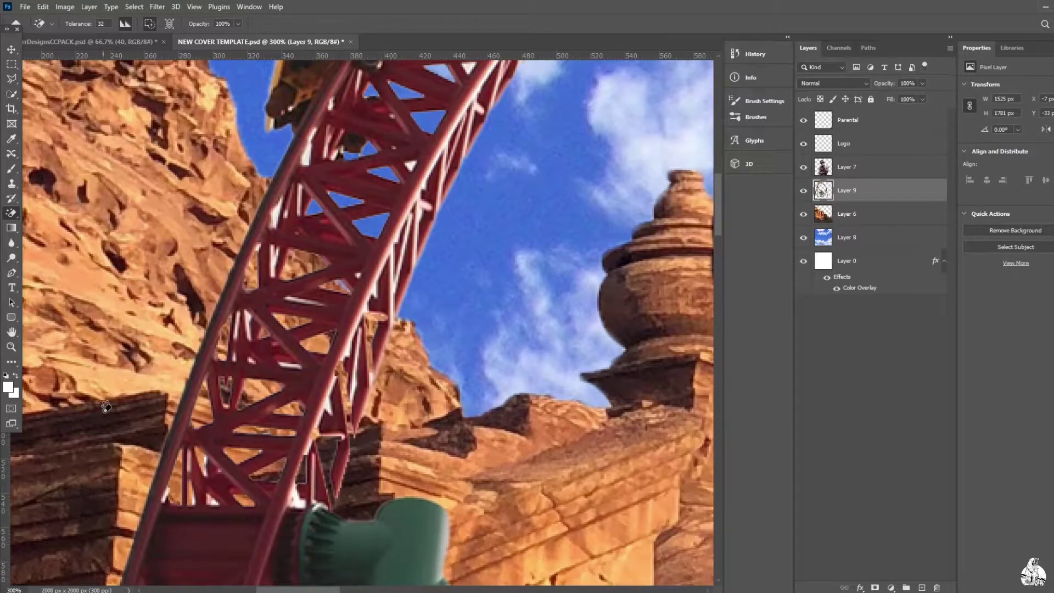
key("z")
scroll(392, 300, "down", 6)
Bring the 40 colour-grade group into the cover and enable its Brightness/Contrast 1 adjustment
key("ctrl+Tab")
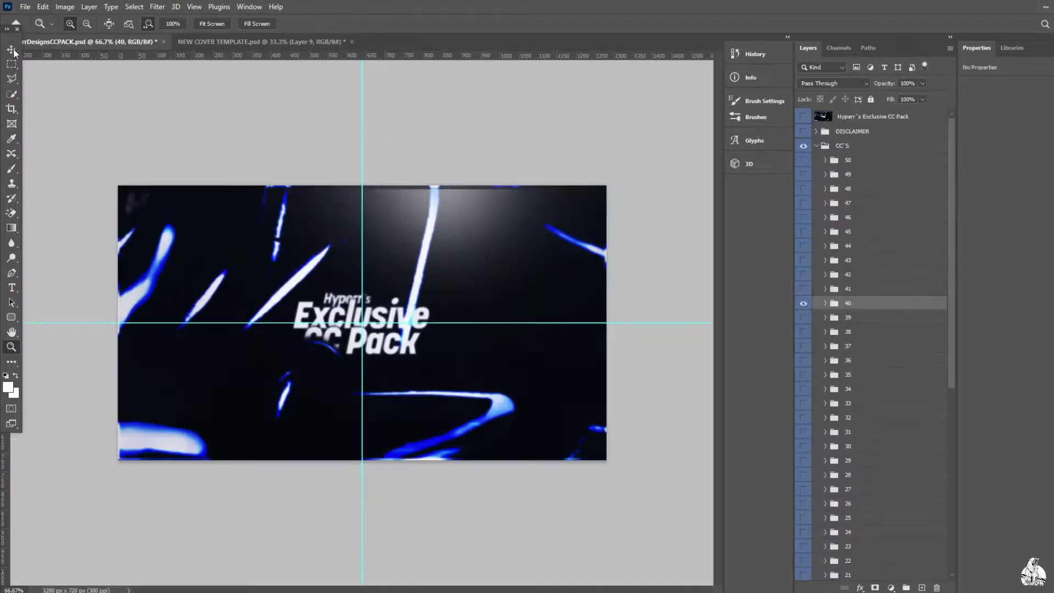
left_click_drag(362, 323, 411, 318)
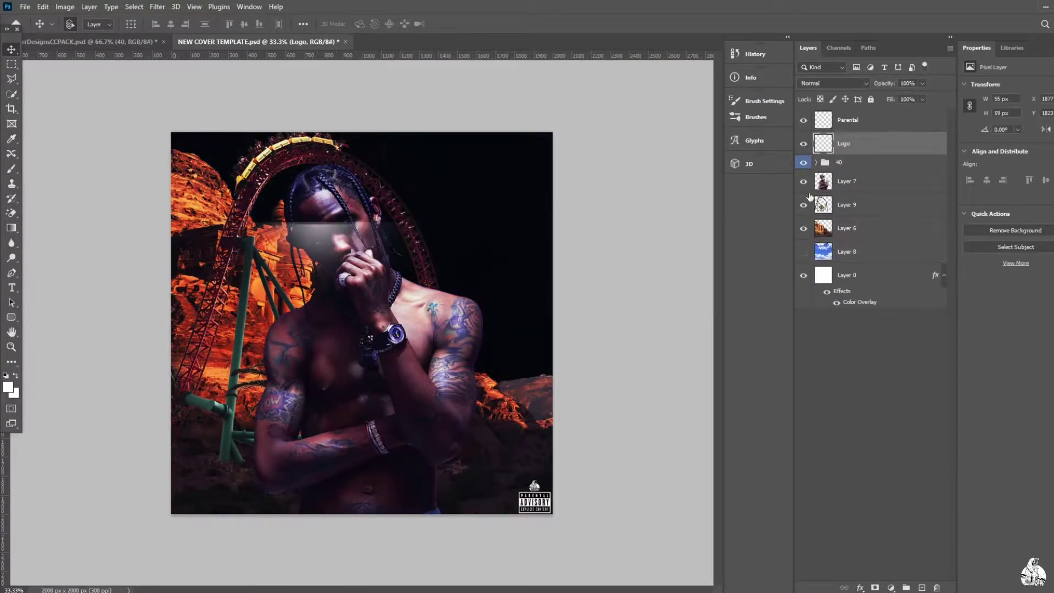
left_click(817, 162)
left_click(806, 269)
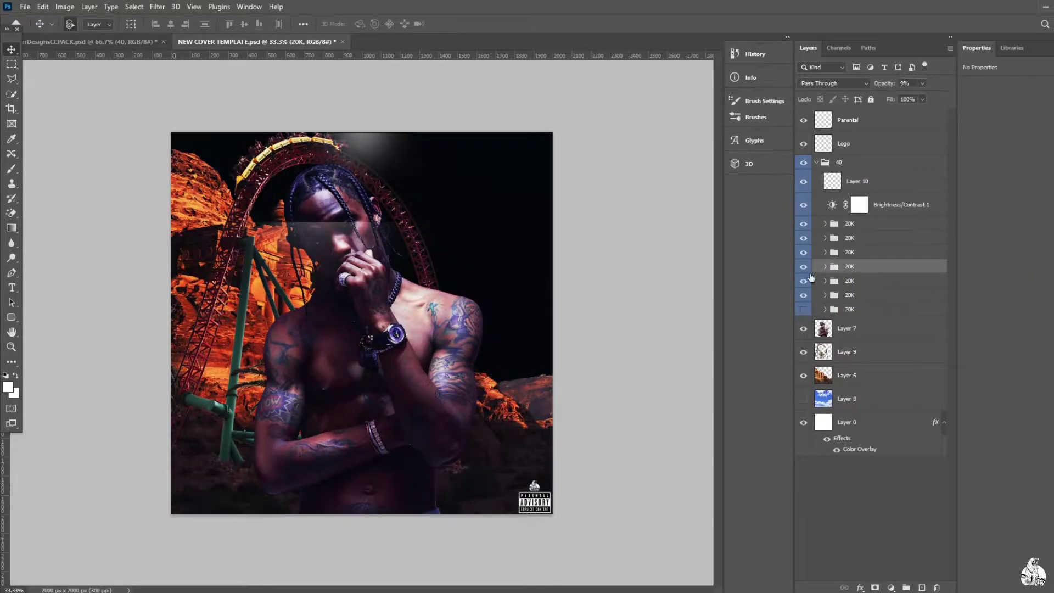
left_click(803, 209)
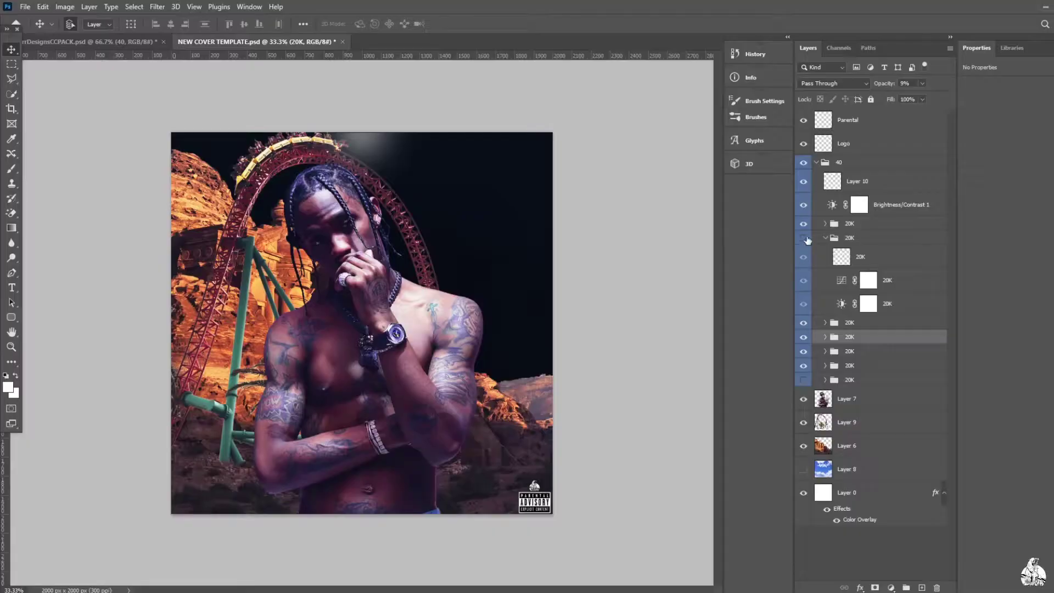
Open the pexels cloud photo and place it as Layer 11 beneath the ruins
key("ctrl+o")
double_click(430, 199)
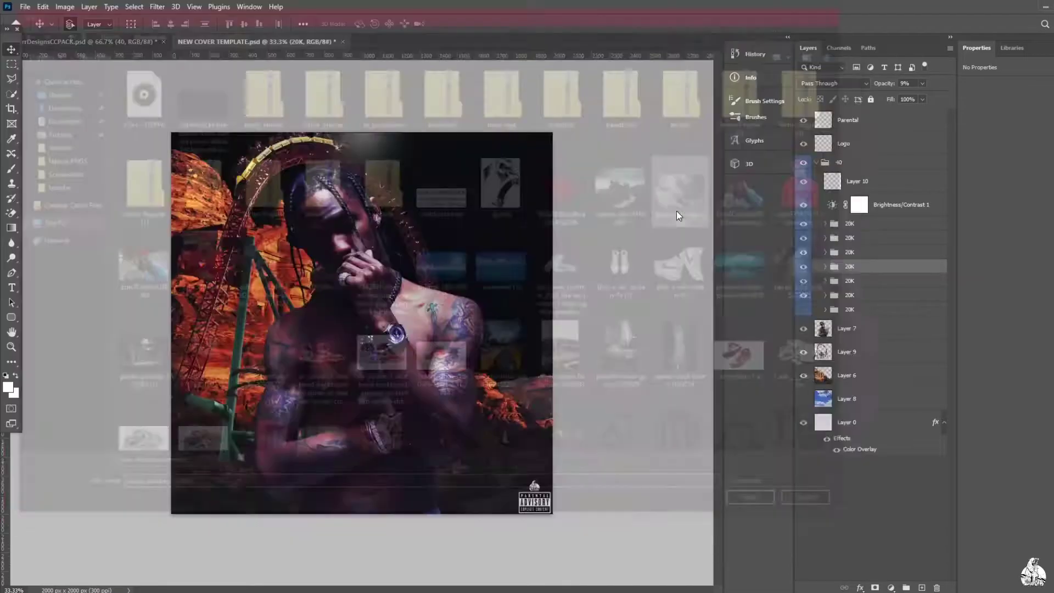
left_click_drag(556, 294, 631, 324)
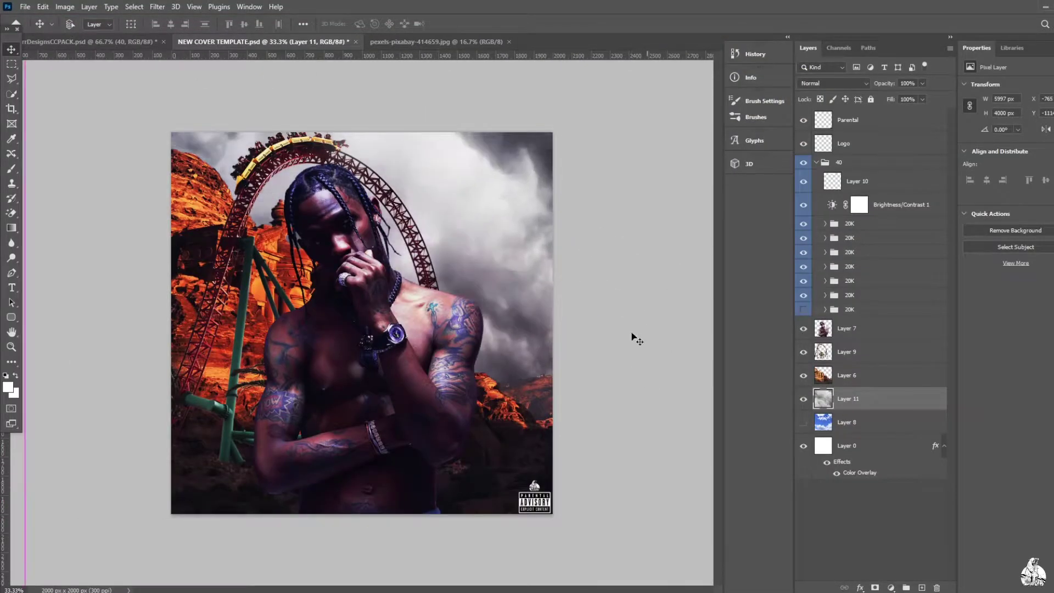
Move blue-sky Layer 8 above cloud Layer 11 and blend it with Multiply
left_click(845, 376)
left_click(833, 83)
key("Escape")
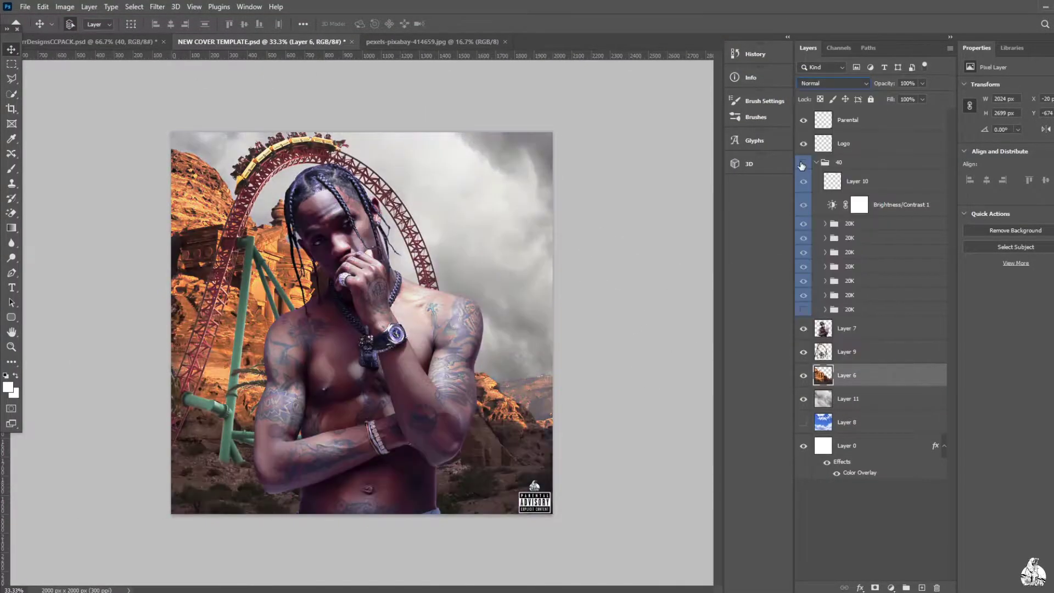
left_click_drag(824, 421, 824, 388)
left_click(833, 83)
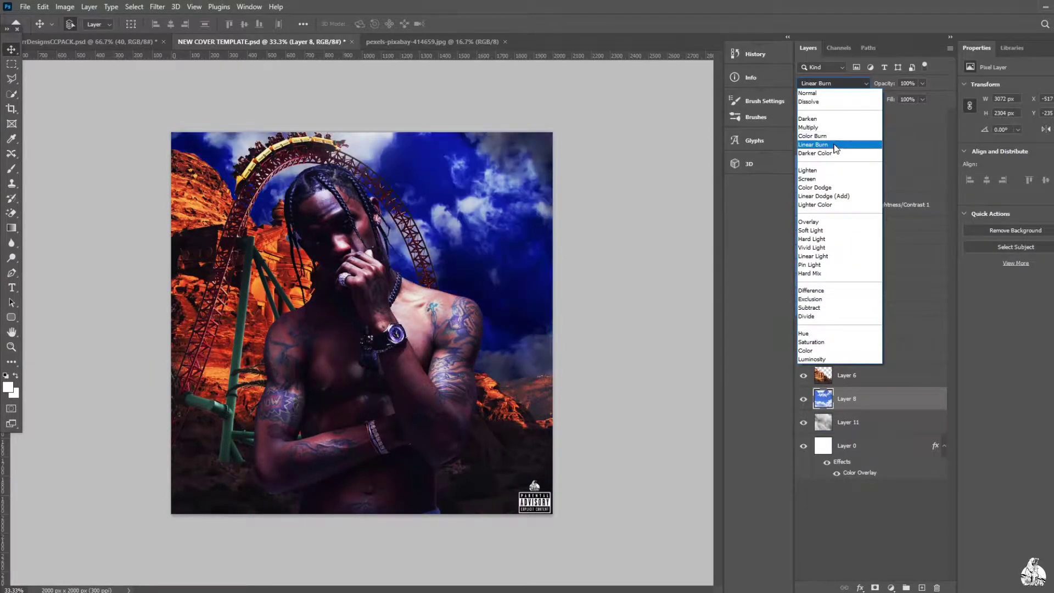
left_click(809, 126)
Add a Vibrance adjustment above ruins Layer 6 and hide the blue-sky layer
left_click(903, 375)
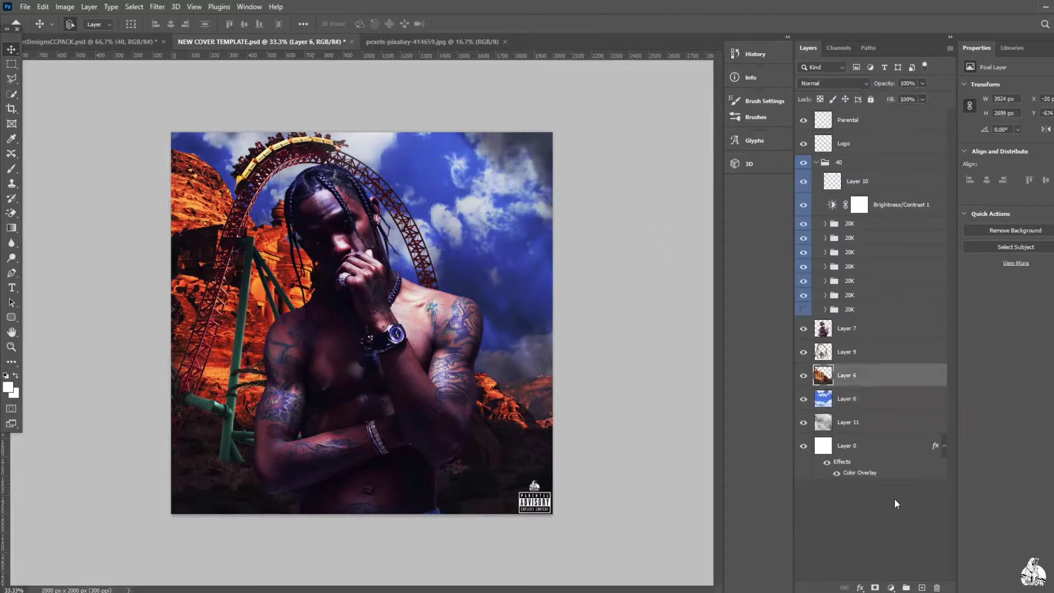
left_click(892, 587)
left_click(912, 459)
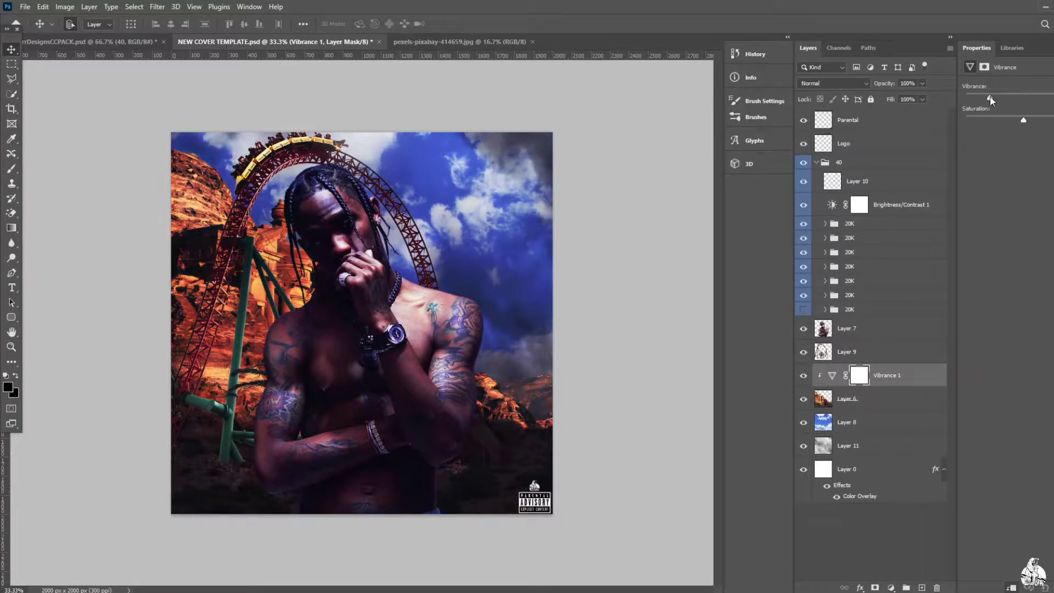
left_click(804, 422)
Apply a subtle low-radius Gaussian Blur to the ruins layer
left_click(878, 399)
left_click(157, 7)
left_click(338, 200)
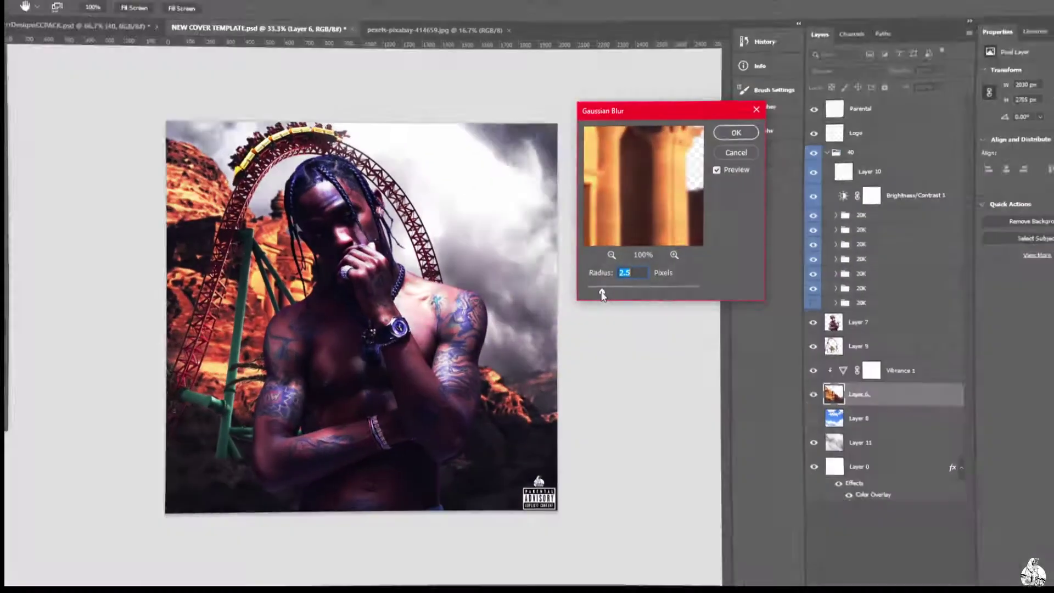
left_click_drag(608, 298, 597, 300)
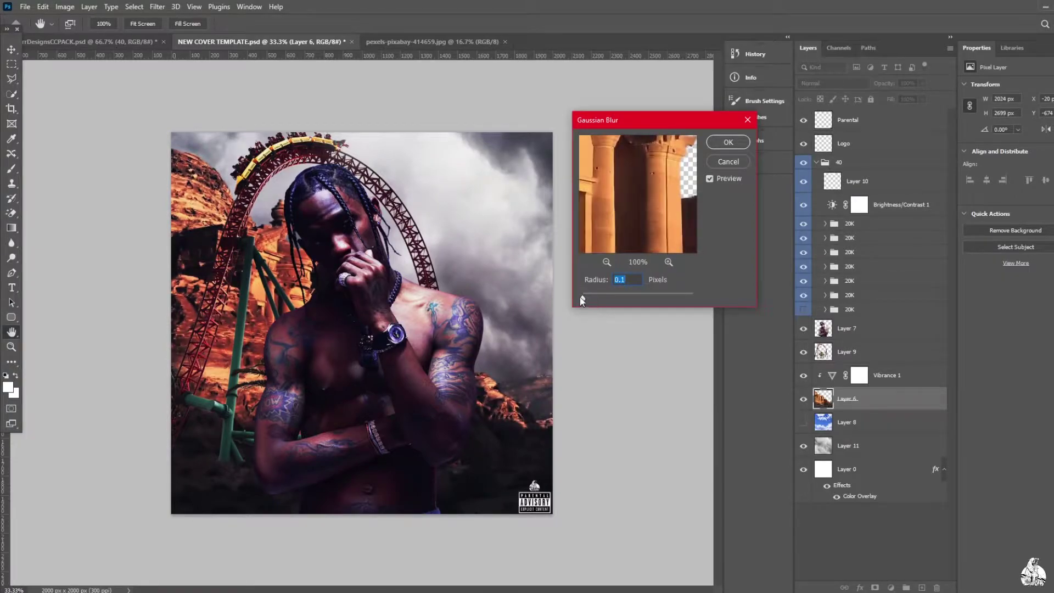
key("Return")
Gaussian-blur the coaster layer about 5.8 px, duplicate it and set the copy to Linear Dodge (Add)
left_click(846, 351)
left_click(157, 6)
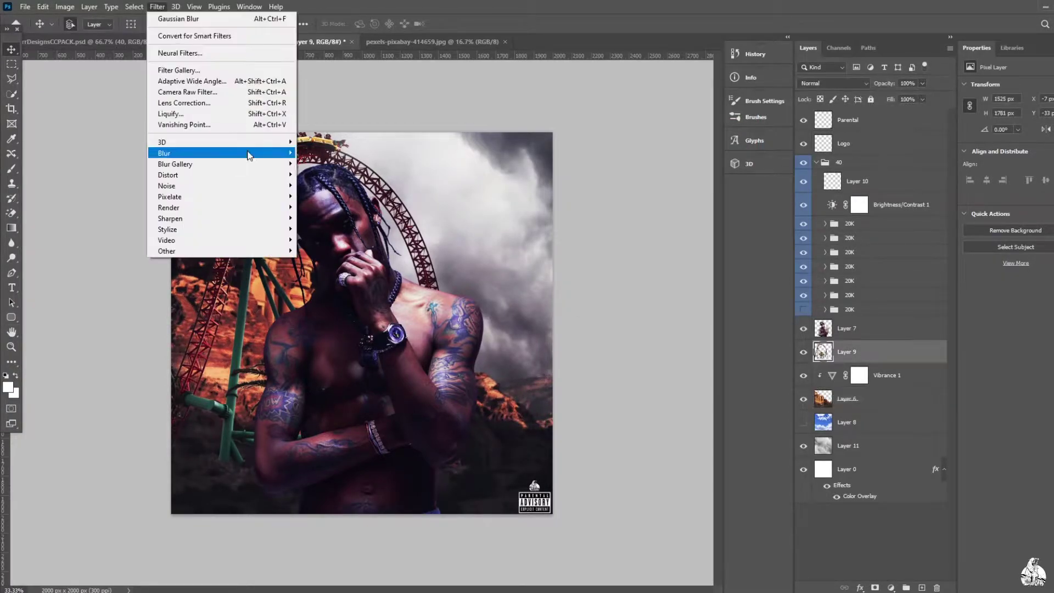
left_click(338, 200)
left_click_drag(598, 294, 614, 293)
left_click(728, 142)
key("ctrl+j")
left_click(833, 83)
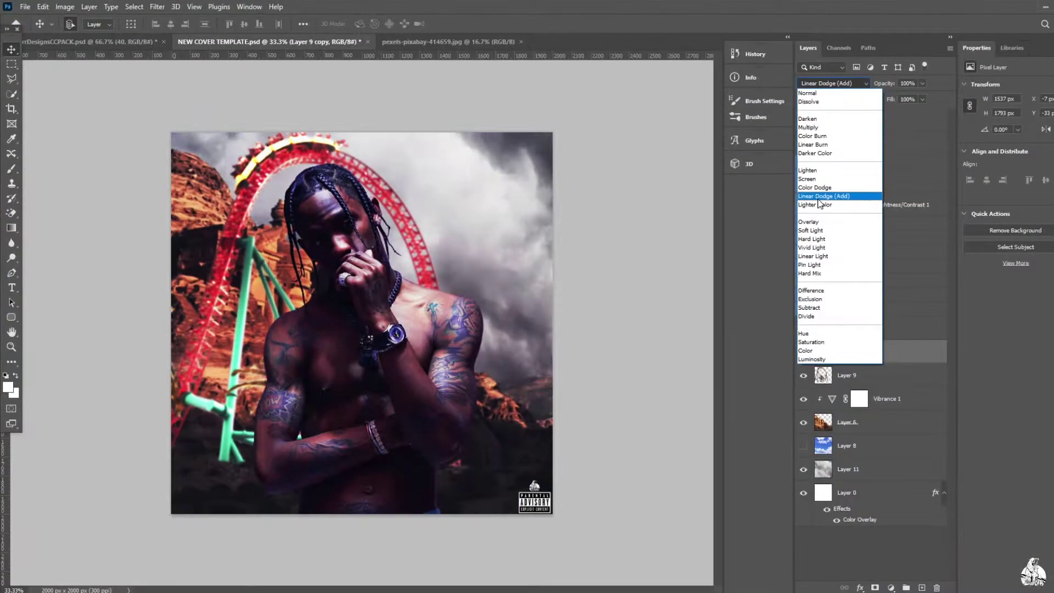
left_click(827, 196)
left_click(923, 83)
Add a Hue-blended purple Gradient Map and move it just above the ruins
left_click(892, 588)
left_click(912, 562)
left_click(833, 83)
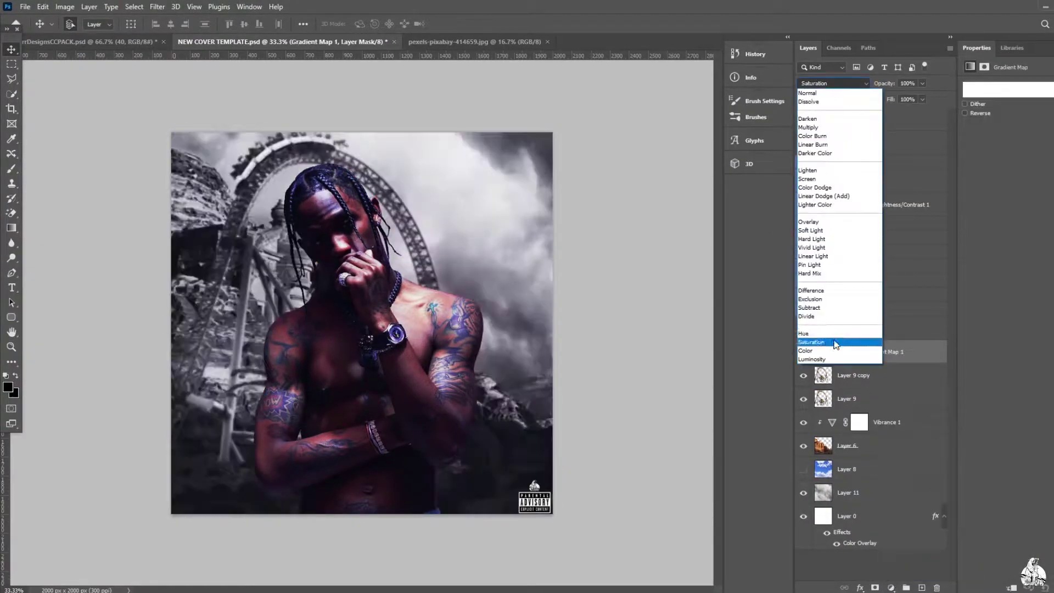
left_click(834, 333)
left_click(992, 92)
scroll(709, 220, "down", 3)
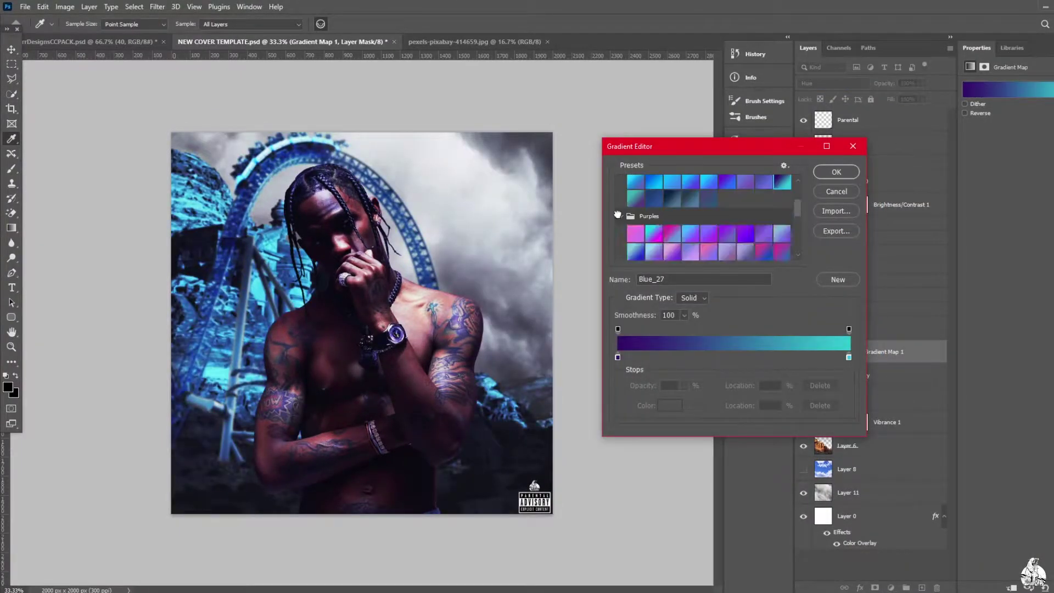
left_click(745, 179)
left_click(654, 193)
left_click(690, 194)
left_click(836, 172)
left_click_drag(889, 351, 884, 435)
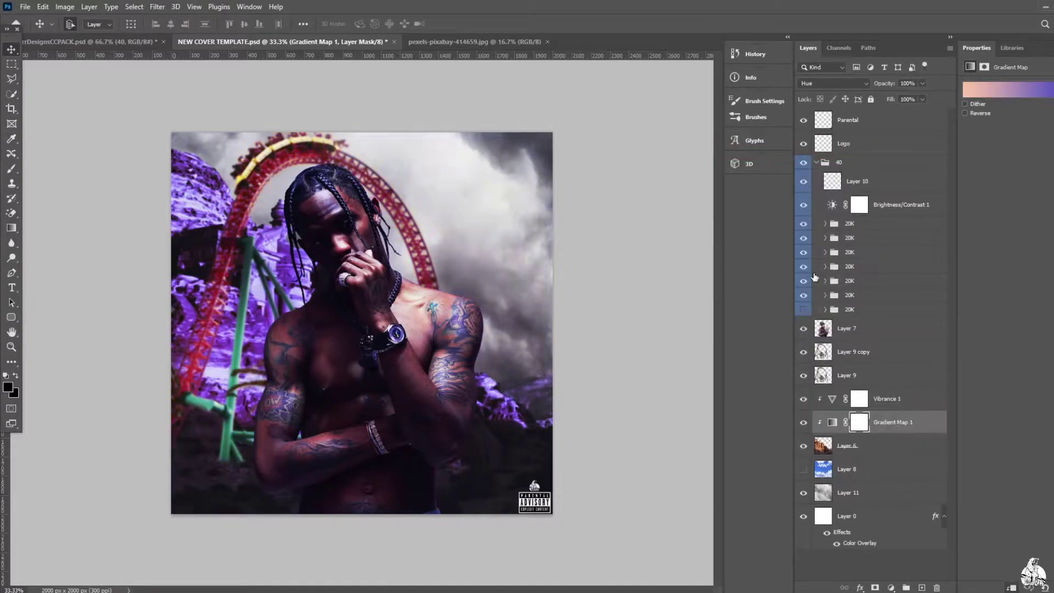
Change the gradient map's blend mode and adjust the glowing coaster copy's opacity
left_click(833, 83)
left_click(839, 352)
left_click(857, 446)
left_click(856, 351)
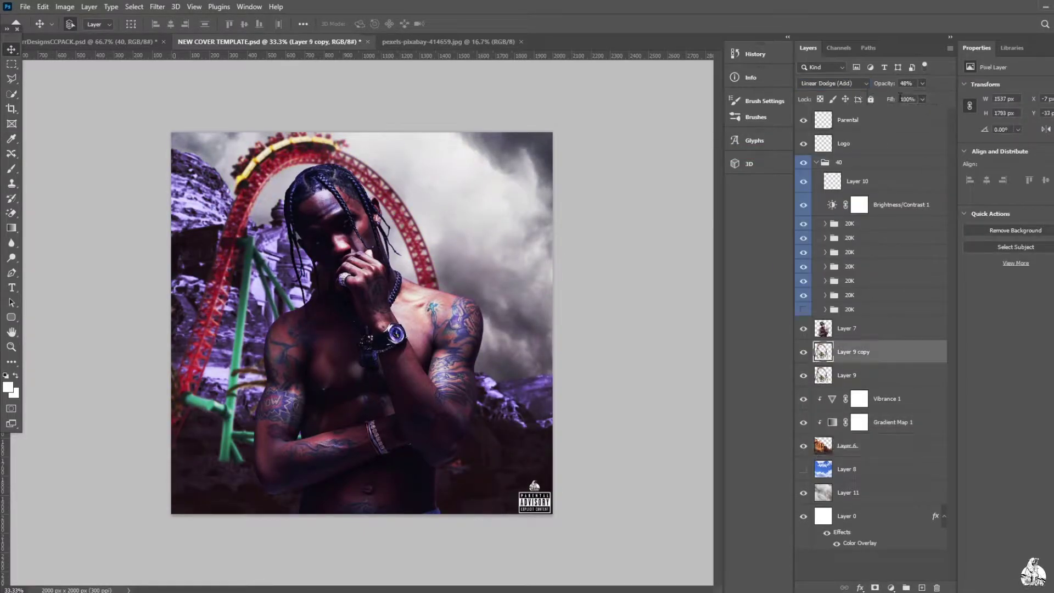
left_click_drag(912, 99, 923, 97)
Duplicate Layer 9 and set the copy to Linear Dodge (Add) at 53% opacity
left_click(804, 351)
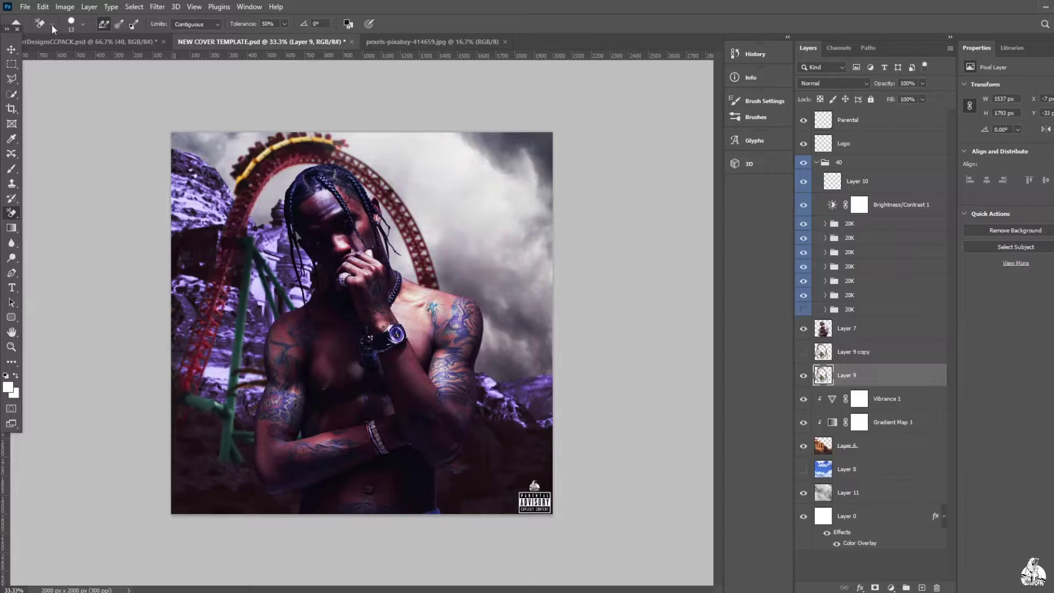
key("e")
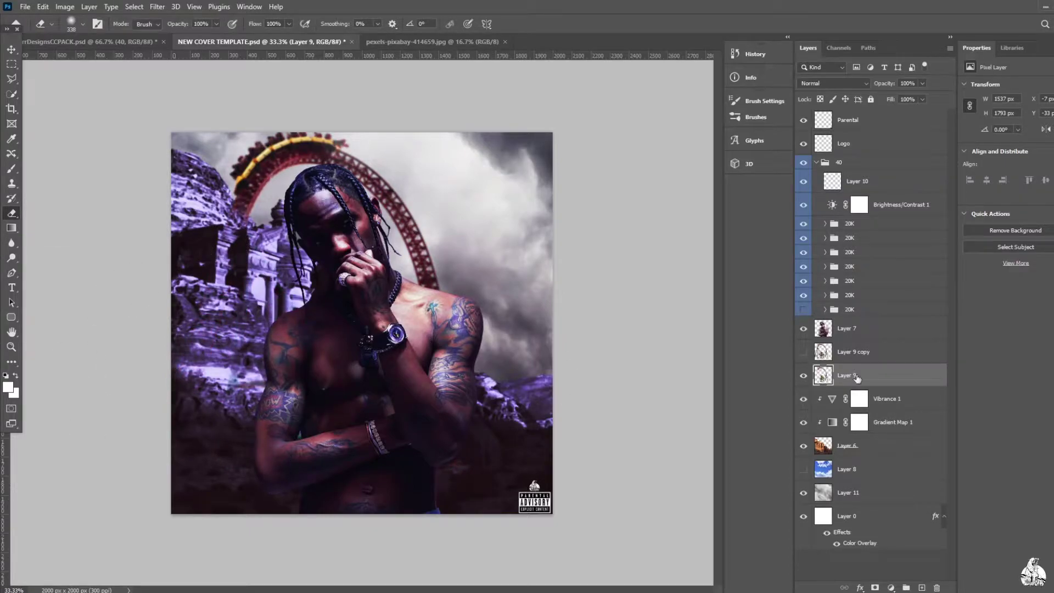
key("ctrl+j")
left_click(832, 83)
left_click(826, 200)
left_click(922, 83)
left_click_drag(925, 97, 896, 96)
left_click(857, 399)
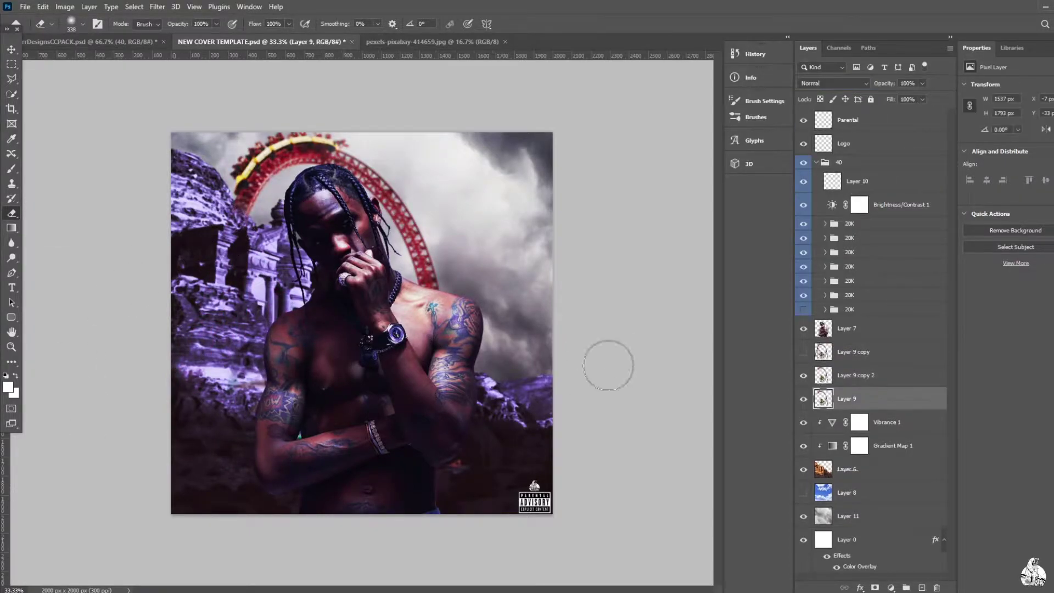
Clear the dark overlay from the face and add a new layer with the Sun Rays brush
left_click(319, 242, "ctrl")
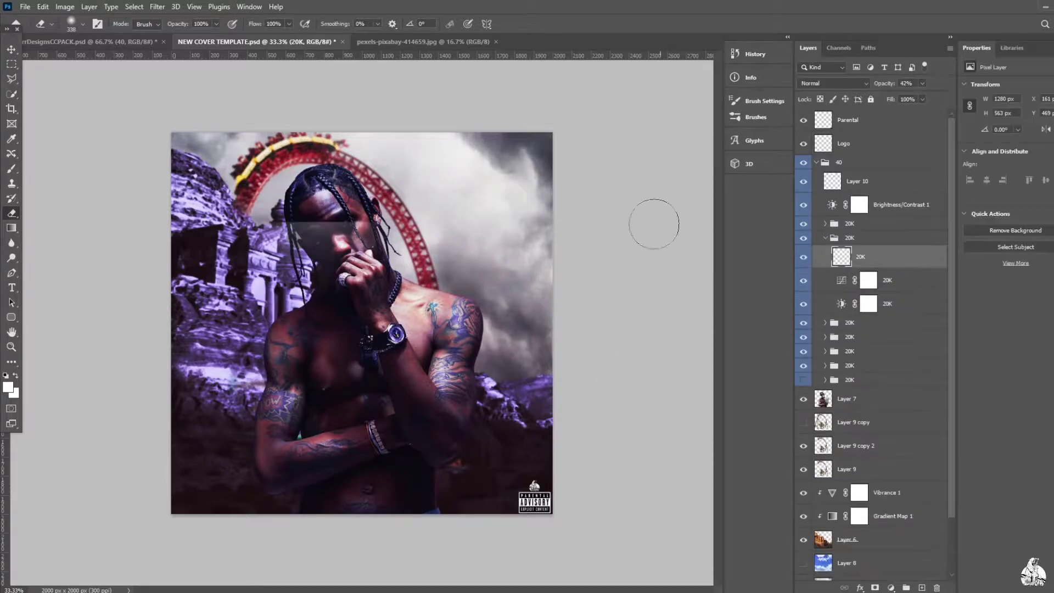
left_click_drag(356, 245, 395, 88)
left_click(857, 399)
left_click(922, 588)
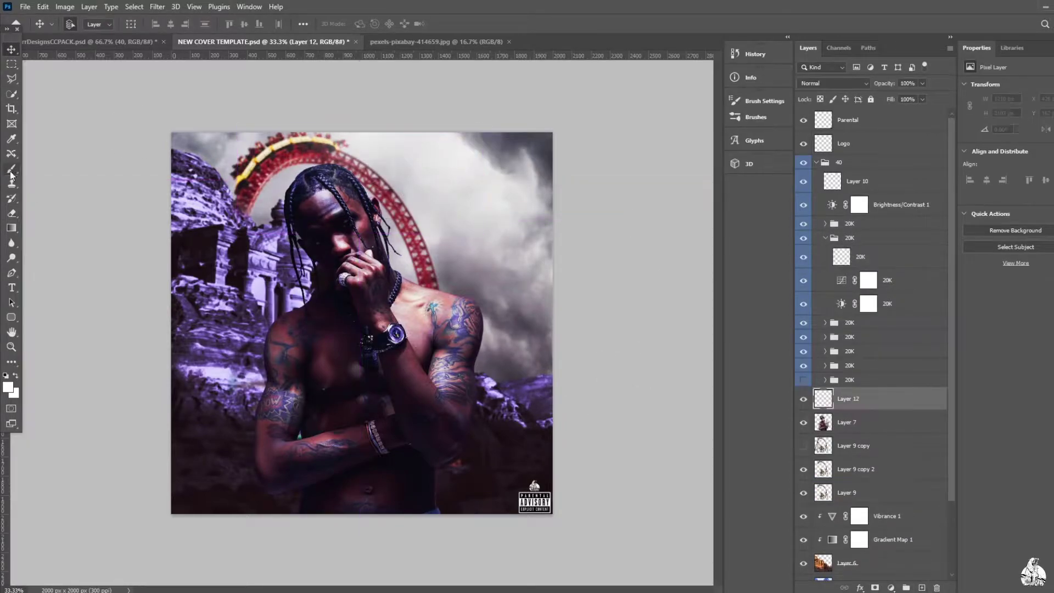
key("b")
left_click(71, 24)
double_click(48, 189)
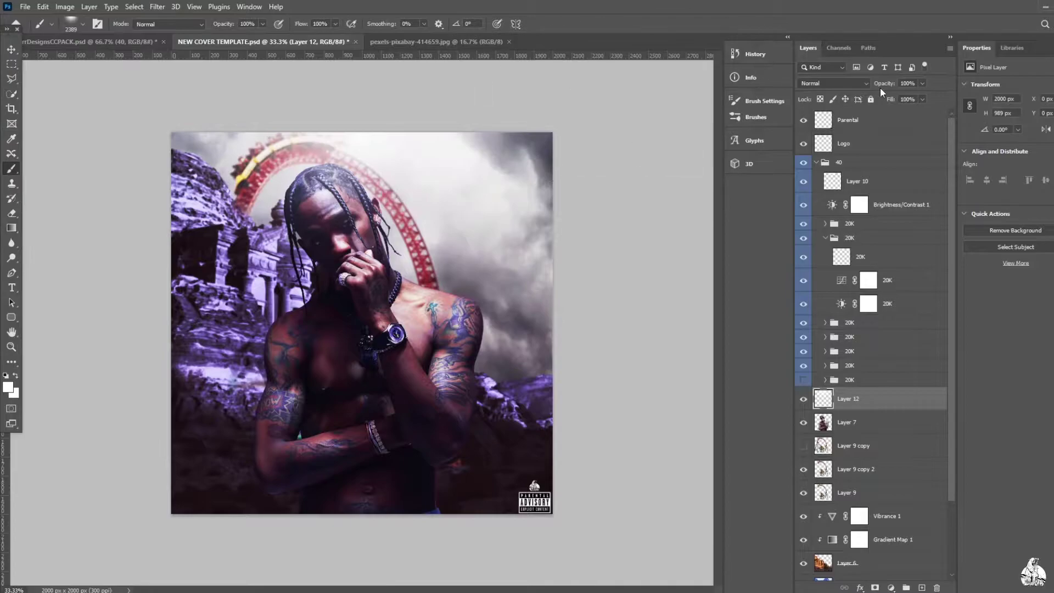
Paint a soft round-brush highlight on new Layer 13 set to Soft Light at 47%
key("ctrl+shift+alt+n")
left_click(71, 23)
double_click(55, 143)
left_click(833, 83)
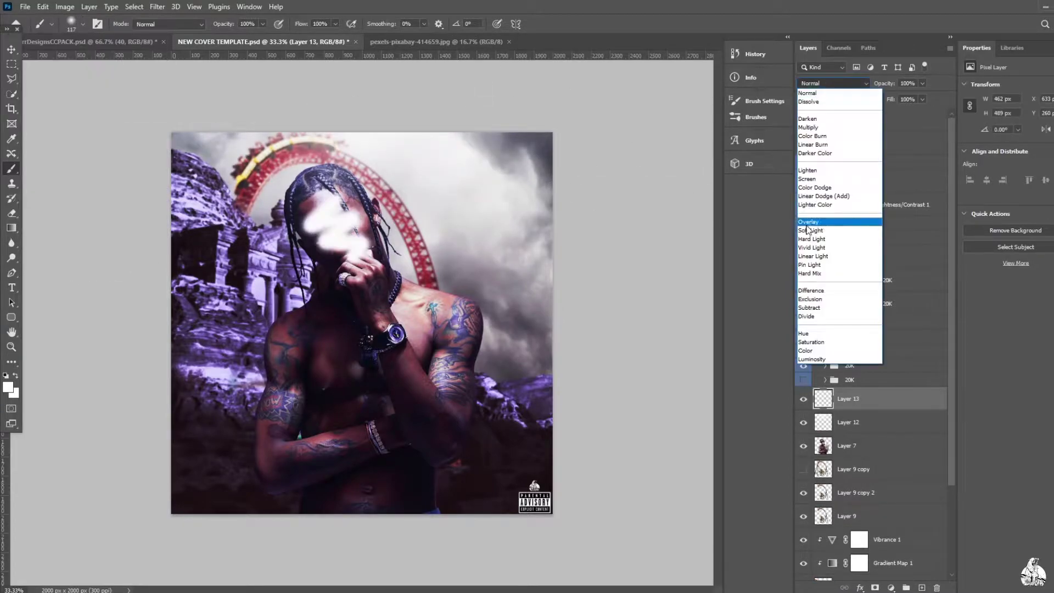
left_click(813, 231)
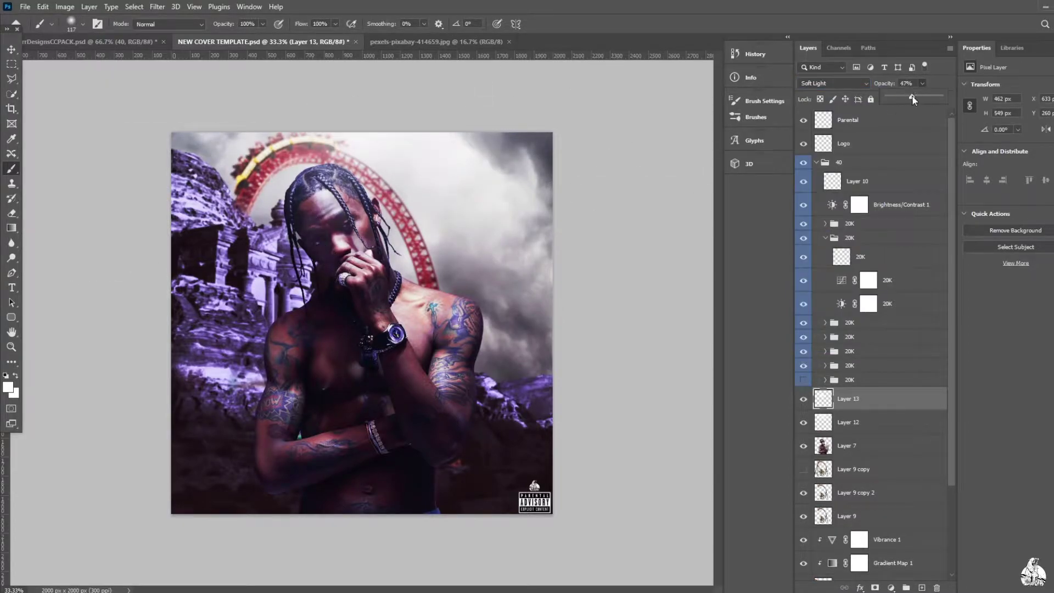
left_click(157, 6)
left_click(208, 89)
Brighten the man in Camera Raw (Exposure +0.55, Contrast +23, Noise Reduction 7) and add TEXTURE 30.jpg as Layer 14
left_click_drag(994, 250, 1008, 267)
left_click_drag(1003, 249, 1000, 249)
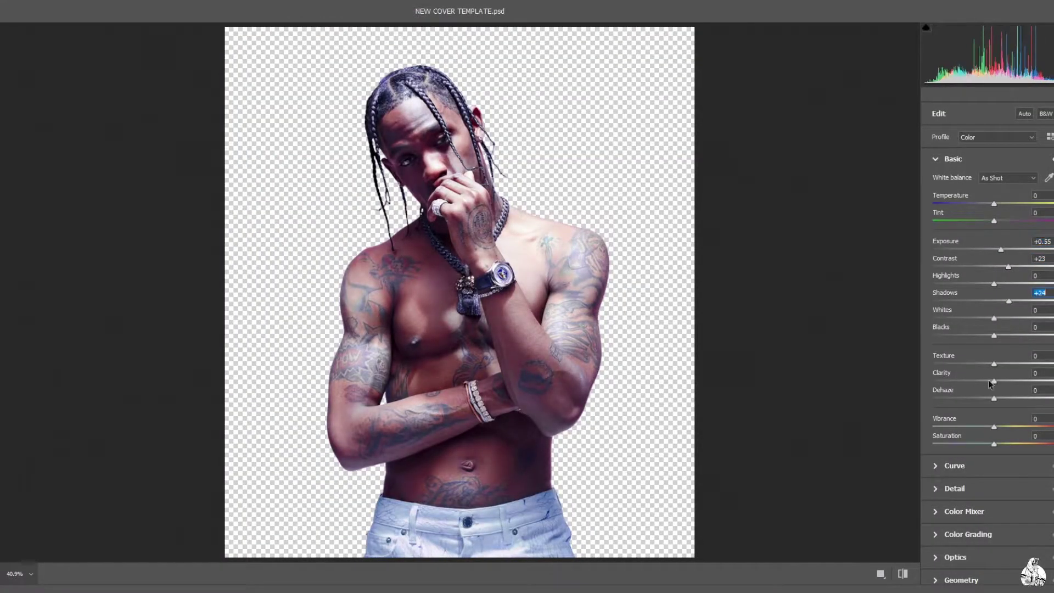
left_click(934, 489)
left_click_drag(933, 256, 947, 257)
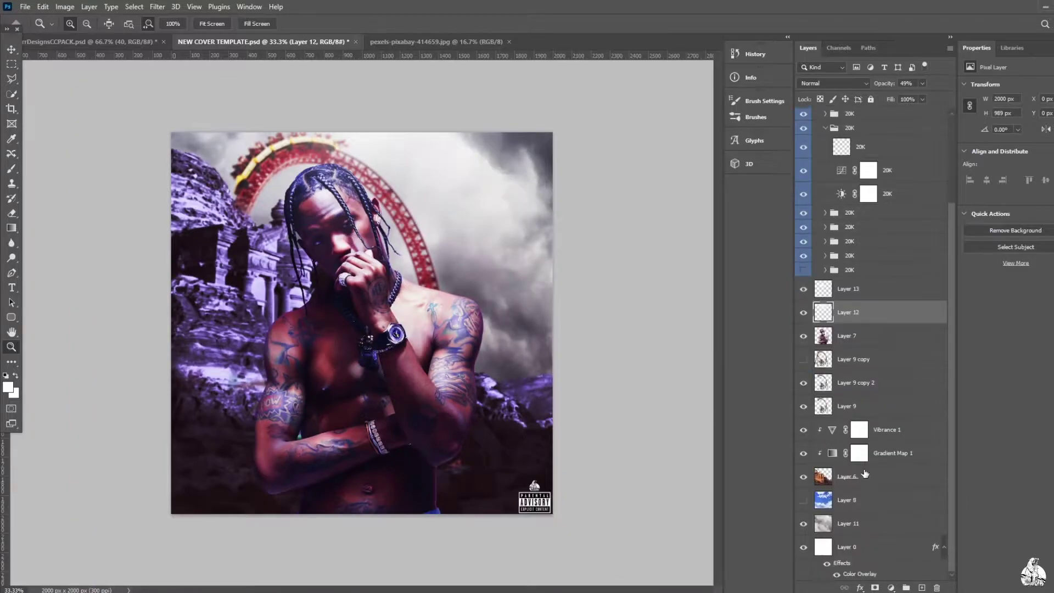
key("ctrl+o")
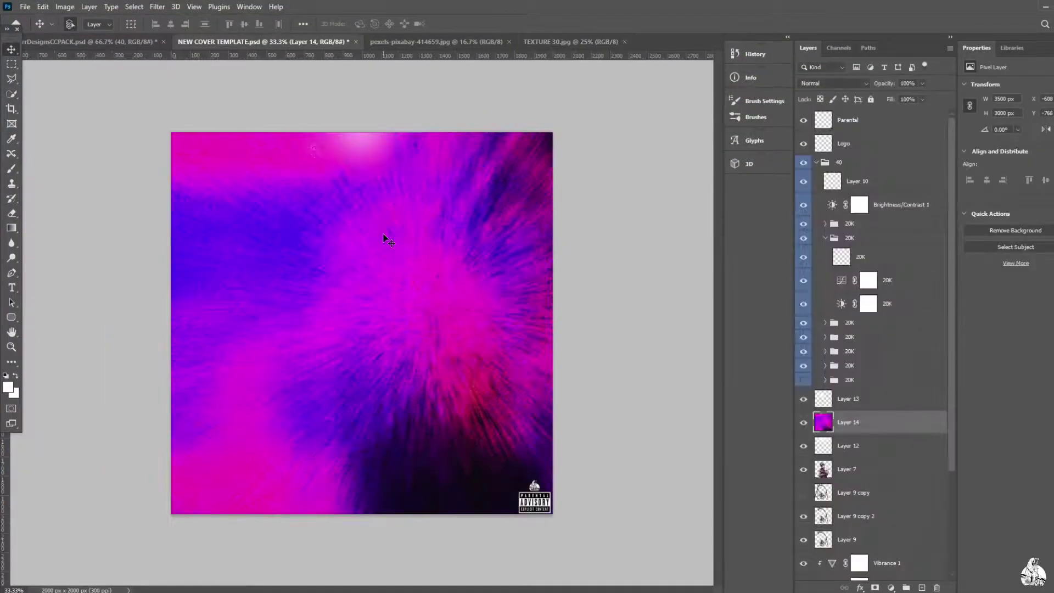
left_click(832, 82)
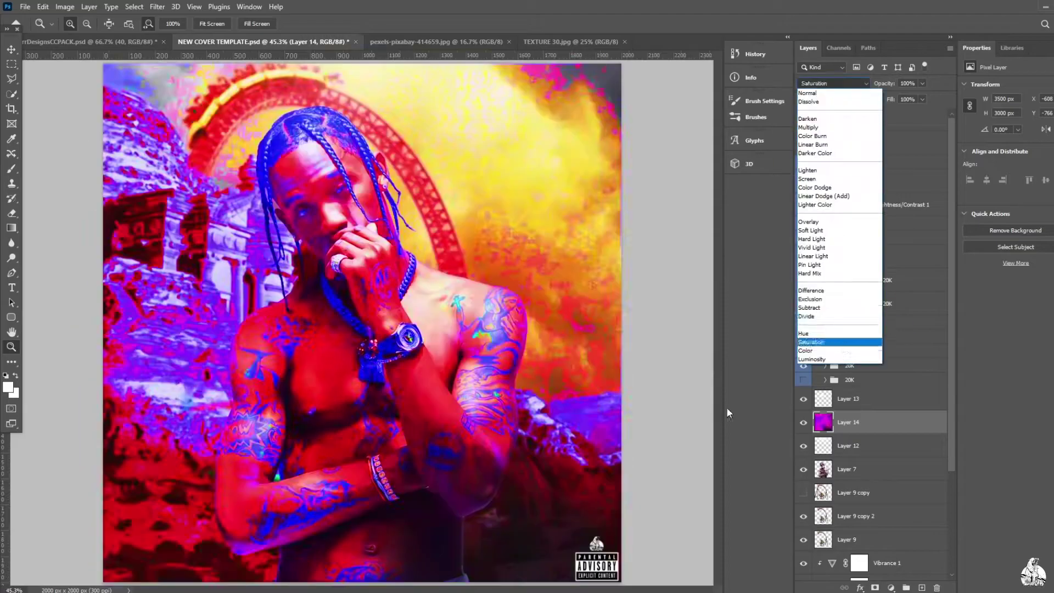
Open TEXTURE 7.jpg as red texture Layer 15 blended in Hue mode
left_click(24, 6)
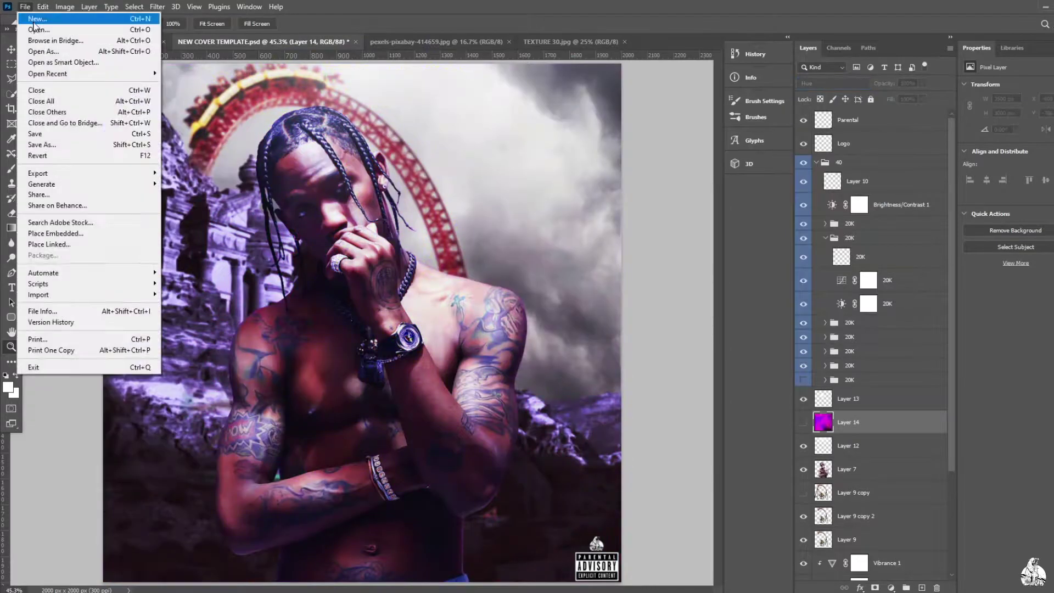
double_click(331, 187)
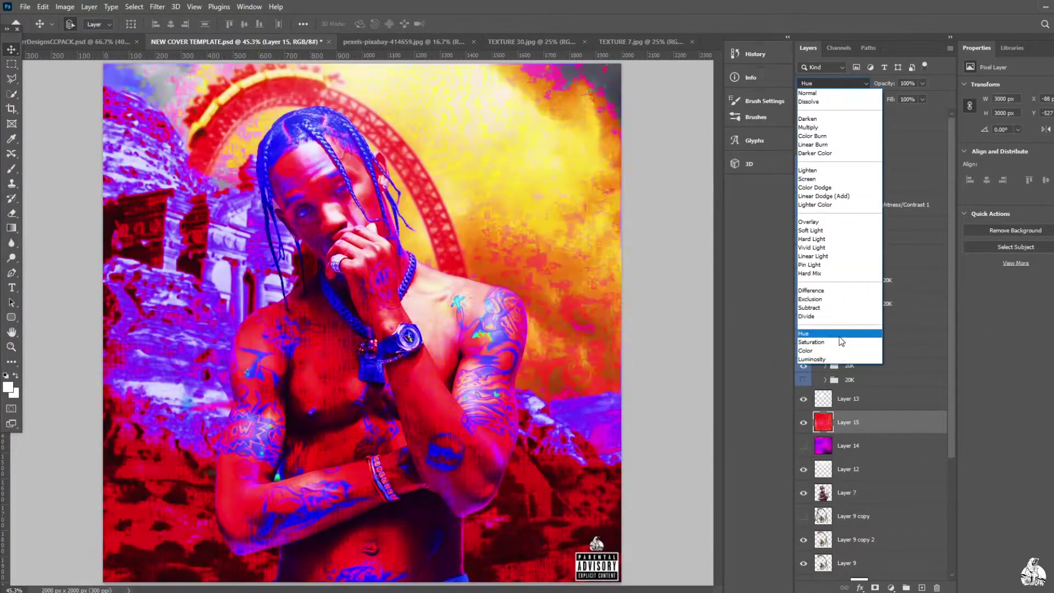
left_click_drag(804, 422, 804, 446)
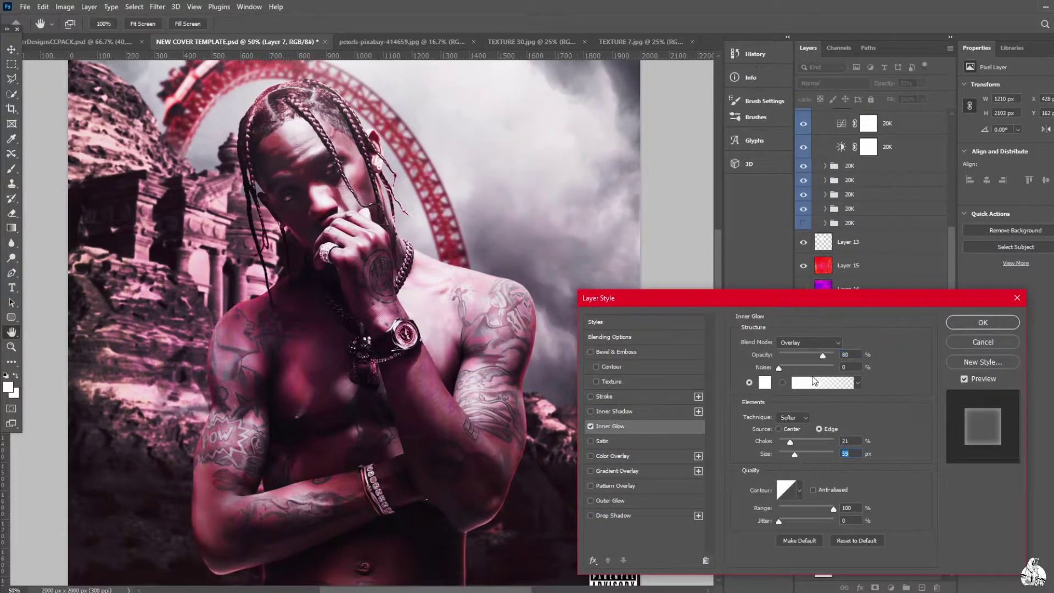
Tune Layer 7's inner glow opacity, choke and size, and choose a linear contour
left_click_drag(795, 454, 800, 455)
left_click_drag(791, 441, 803, 441)
left_click_drag(823, 355, 805, 355)
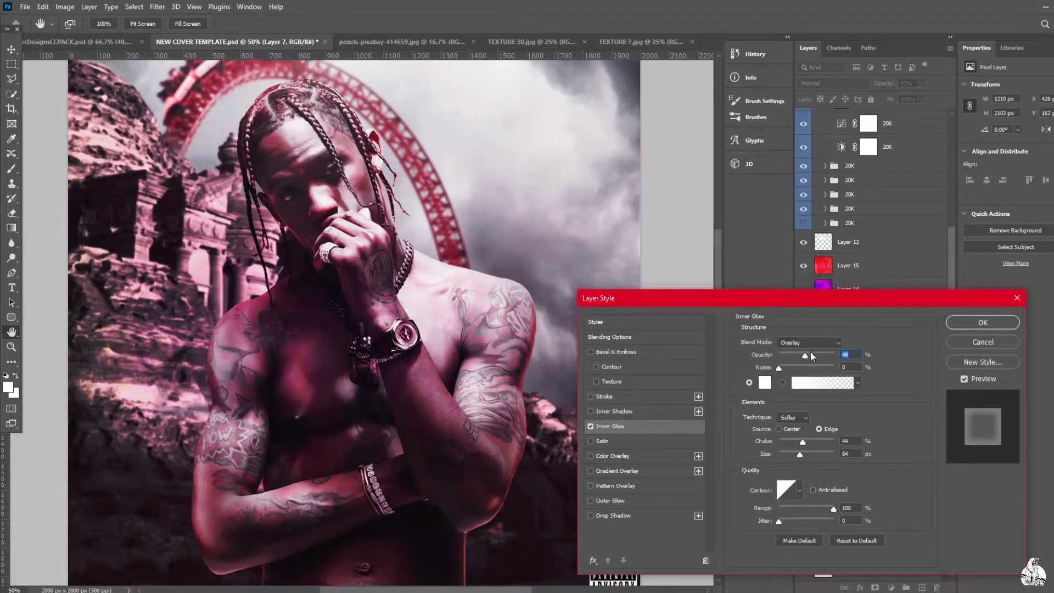
left_click(787, 489)
left_click(838, 170)
left_click(800, 490)
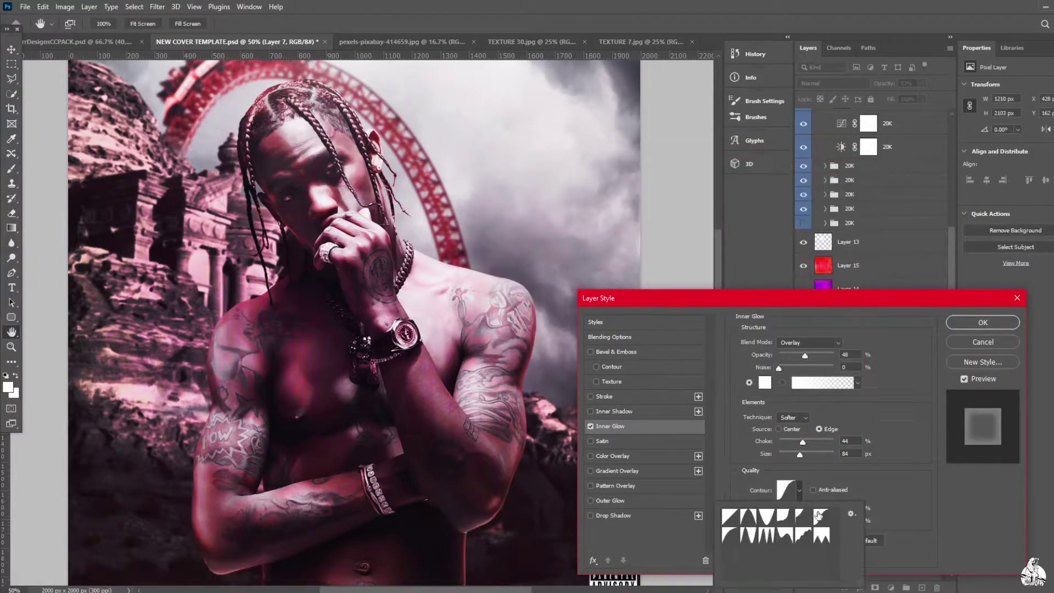
left_click(730, 518)
Make the inner glow start from the center at size 172, then toggle it off
left_click(779, 429)
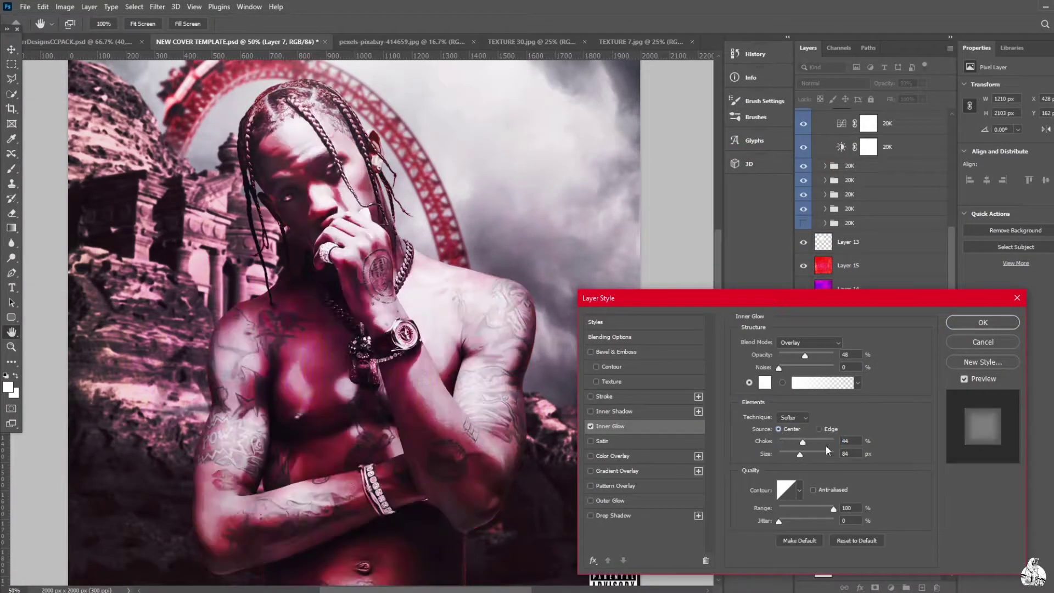
mouse_move(803, 442)
left_mouse_down()
mouse_move(792, 441)
mouse_move(818, 454)
left_mouse_up()
left_click_drag(806, 355, 794, 356)
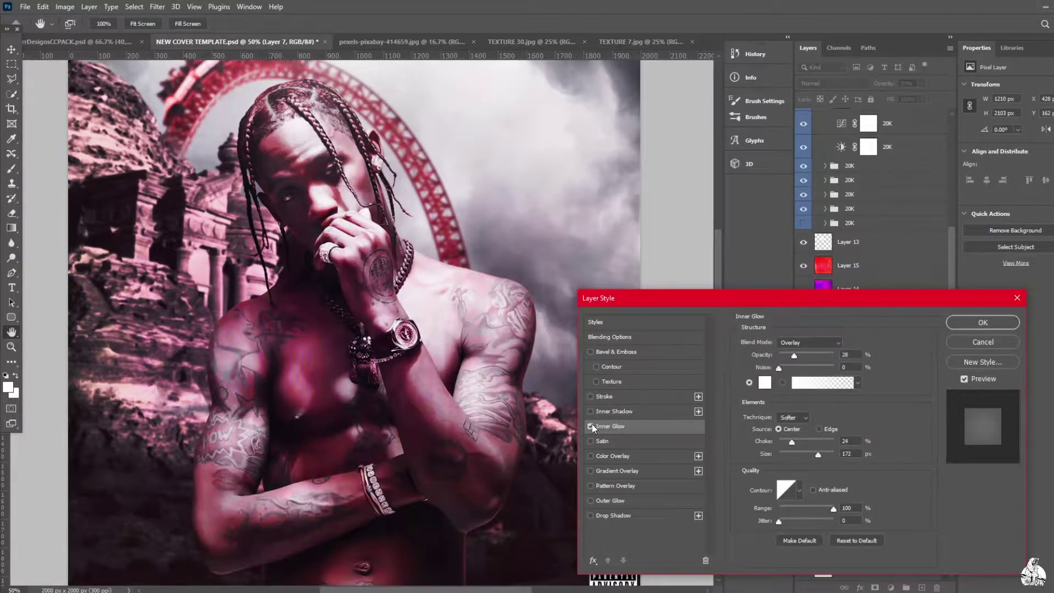
left_click_drag(792, 442, 803, 441)
left_click_drag(819, 454, 803, 454)
left_click_drag(794, 355, 801, 355)
left_click(591, 426)
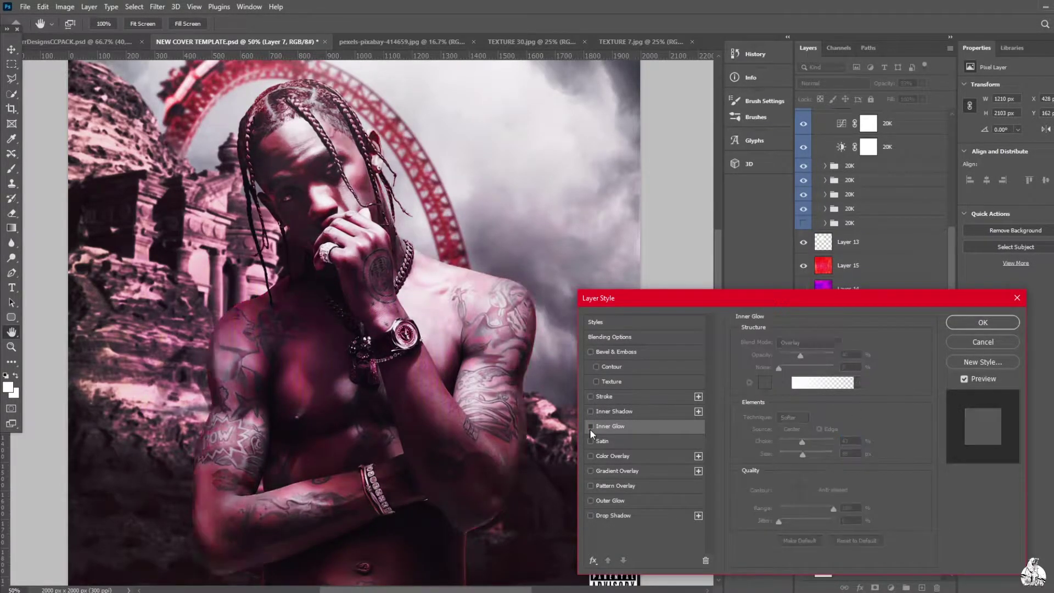
Add a red outer glow and a drop shadow to Layer 7
left_click(590, 501)
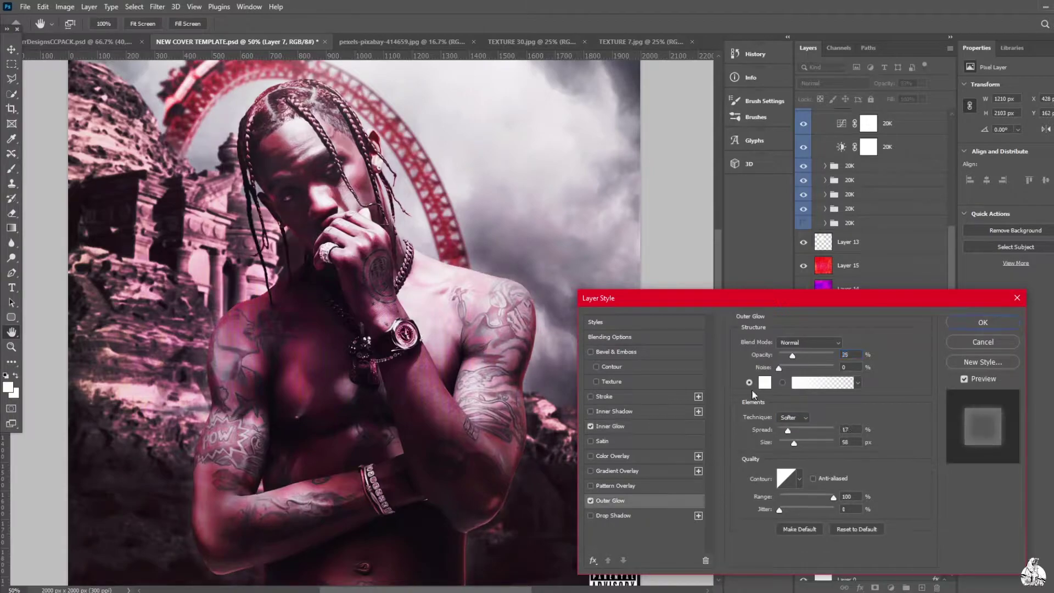
left_click(766, 382)
left_click(813, 236)
left_click_drag(809, 355, 794, 355)
left_click_drag(788, 430, 791, 430)
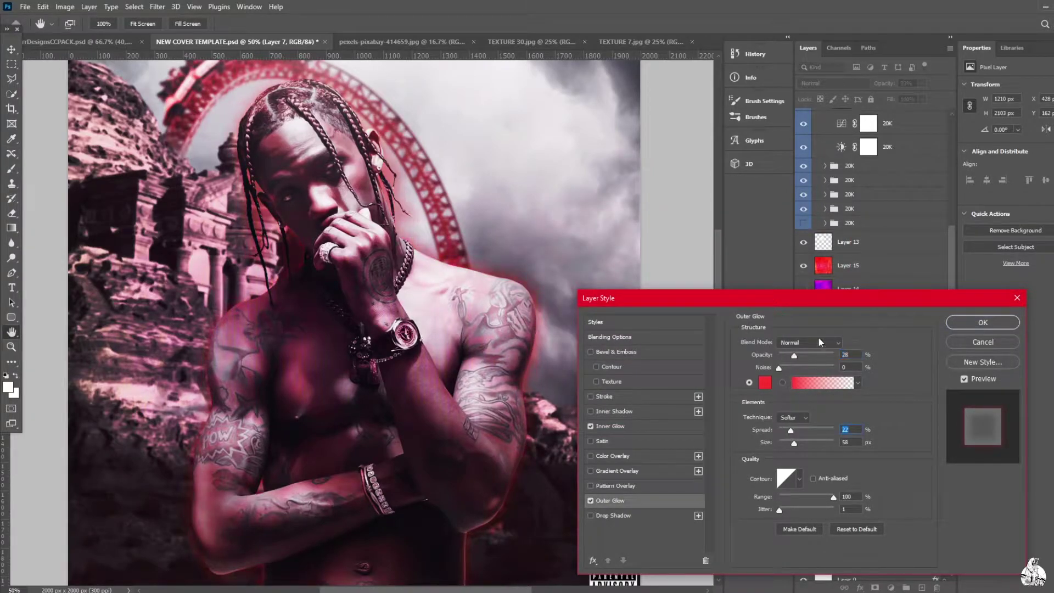
left_click(591, 516)
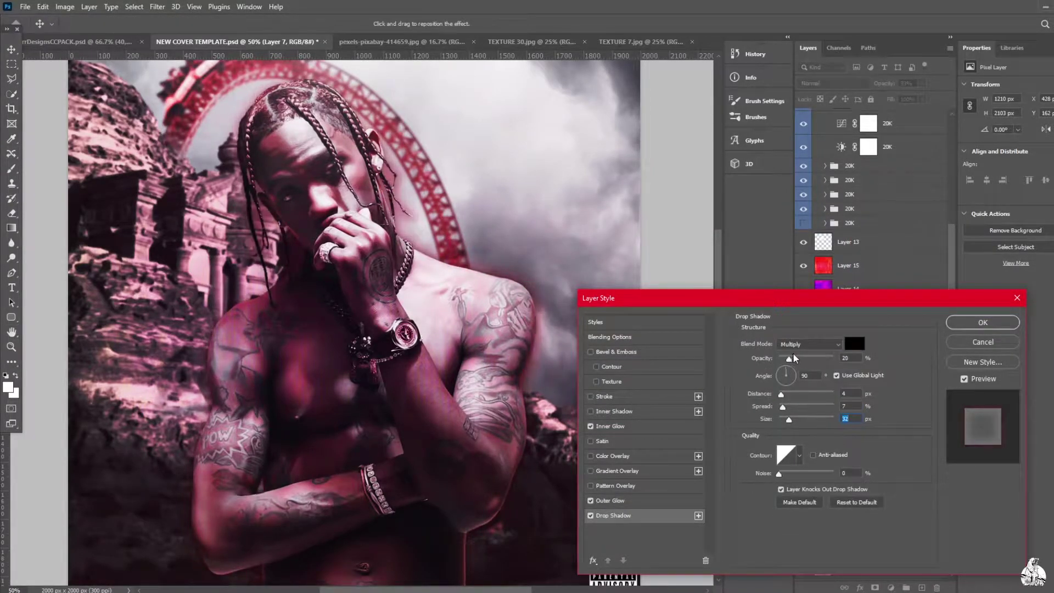
left_click(983, 322)
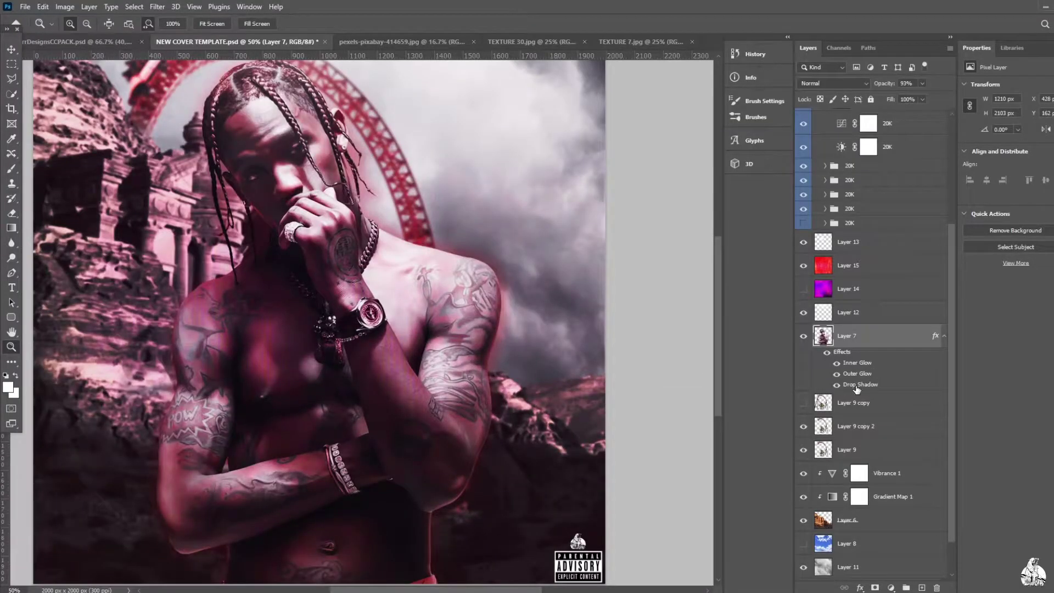
Lower the opacity of Layer 7's drop shadow
double_click(860, 384)
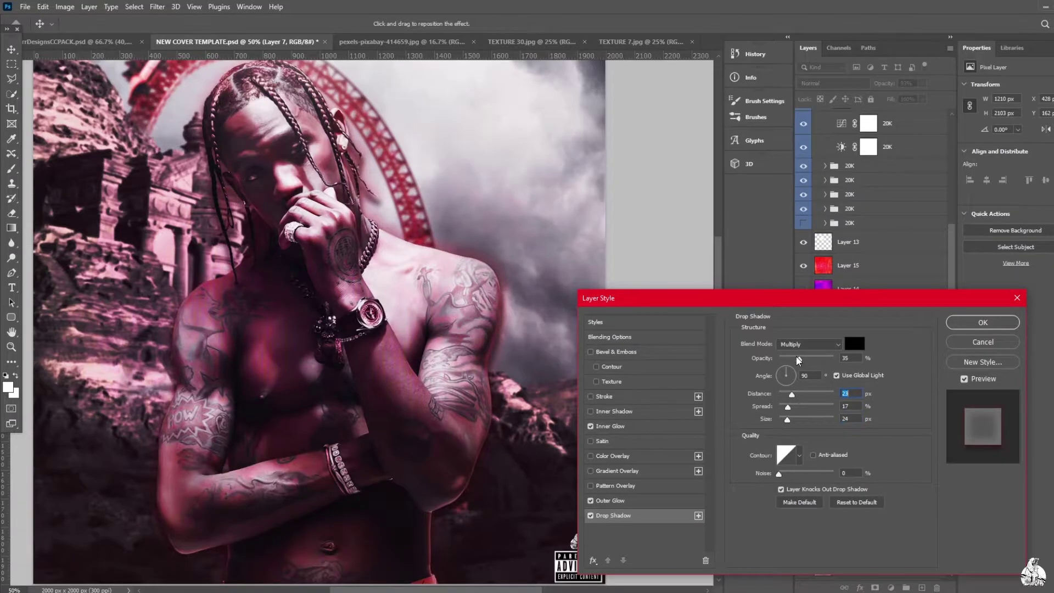
left_click_drag(799, 361, 789, 360)
key("Return")
Duplicate Layer 7, motion-blur the copy and set it to Hard Light at 78%
key("ctrl+j")
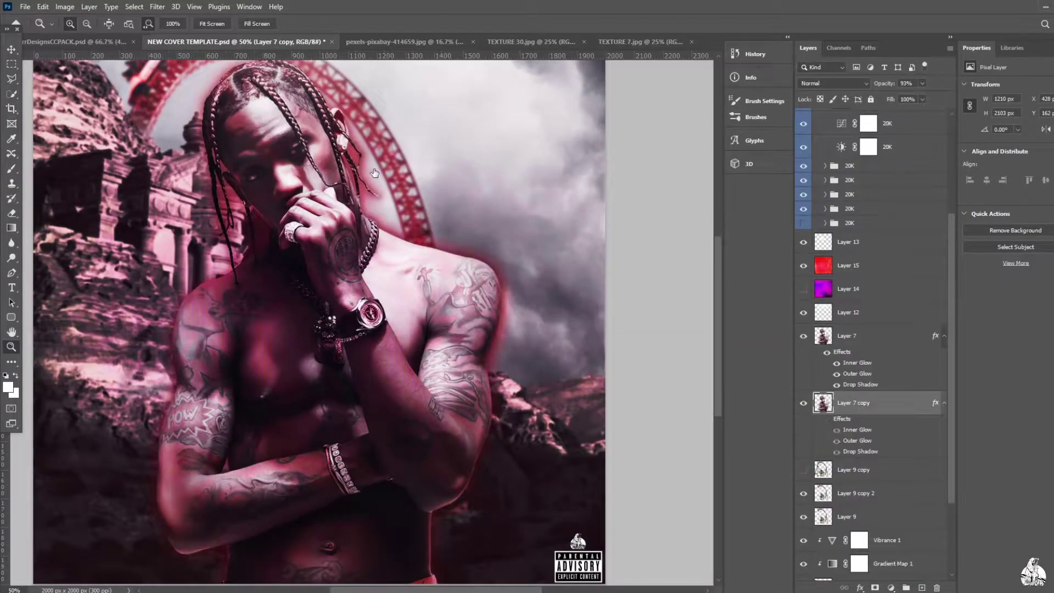
left_click(157, 7)
left_click(354, 217)
key("Return")
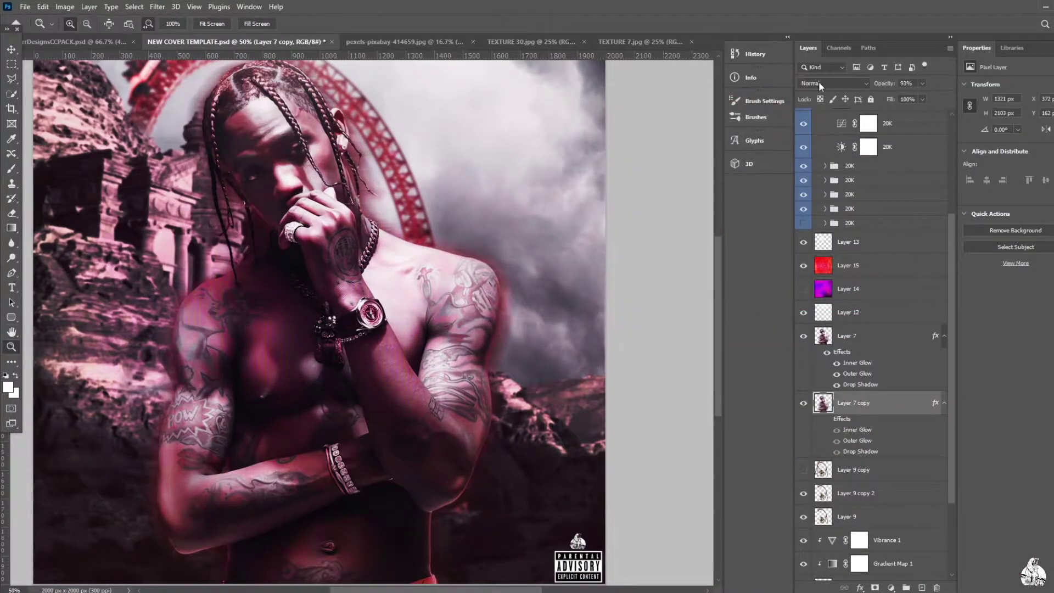
left_click(833, 83)
left_click(818, 236)
left_click(923, 83)
left_click_drag(895, 96, 915, 96)
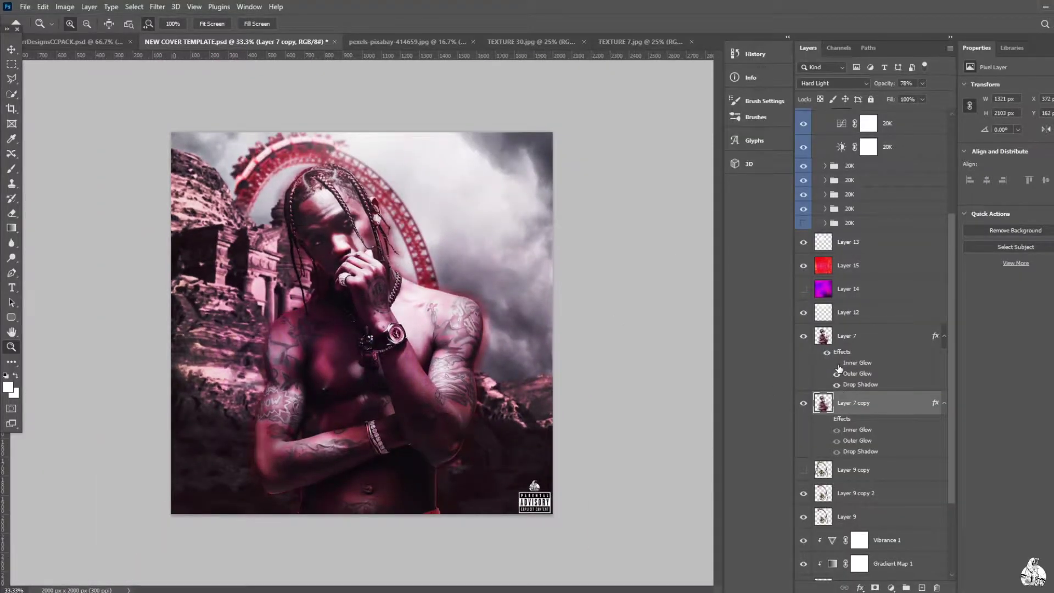
double_click(857, 363)
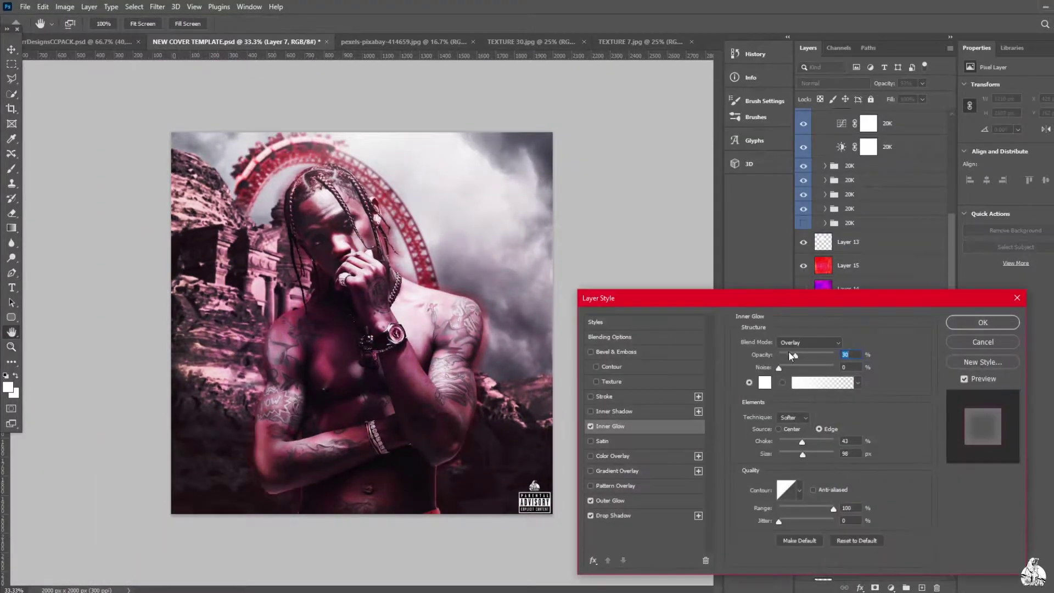
key("Return")
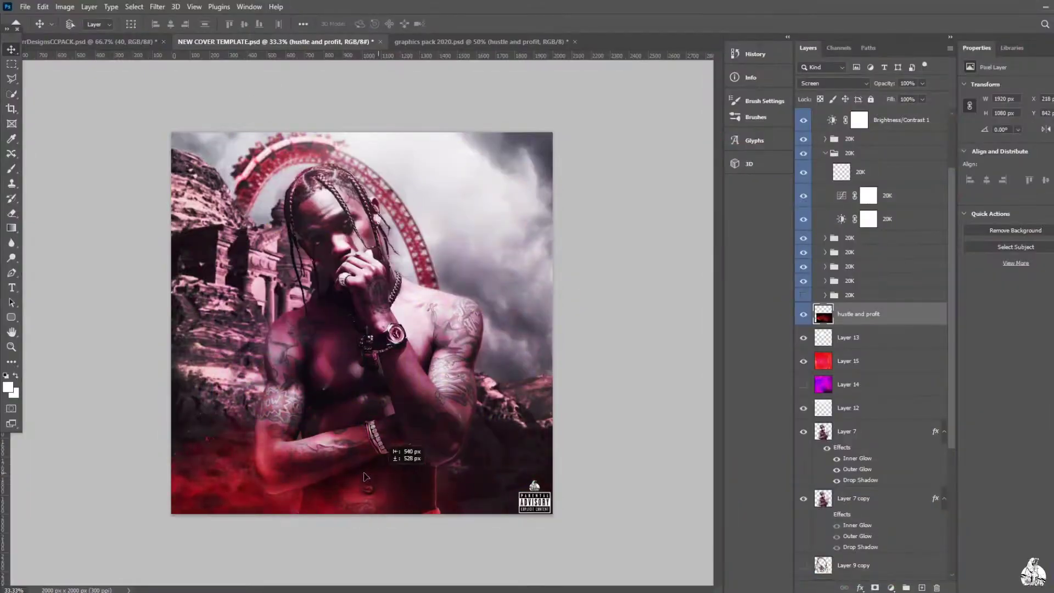
Duplicate the hustle and profit layer and nudge the copy toward the bottom right
key("ctrl+j")
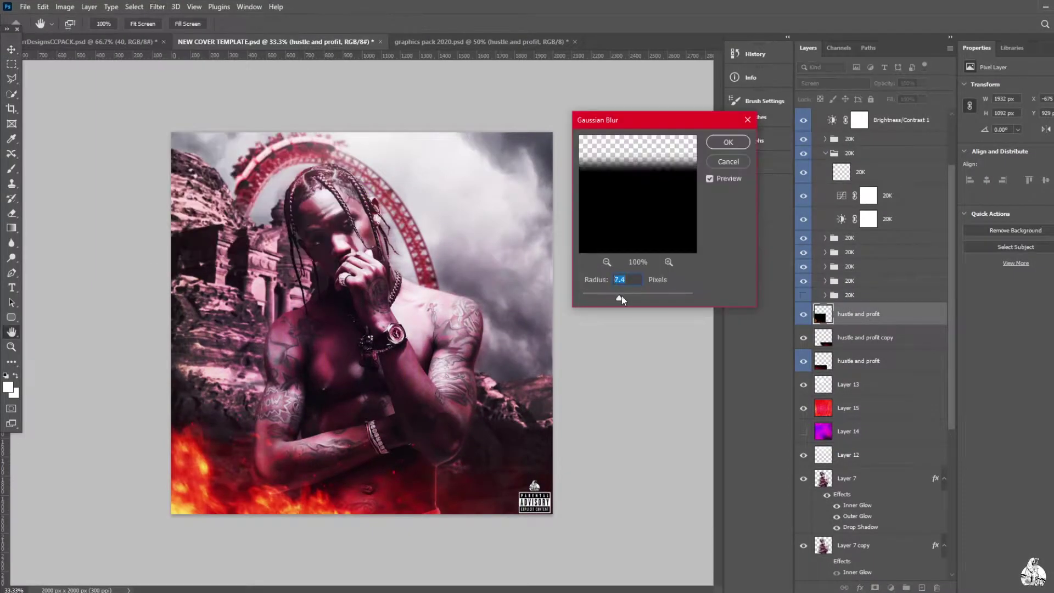
key("ctrl+t")
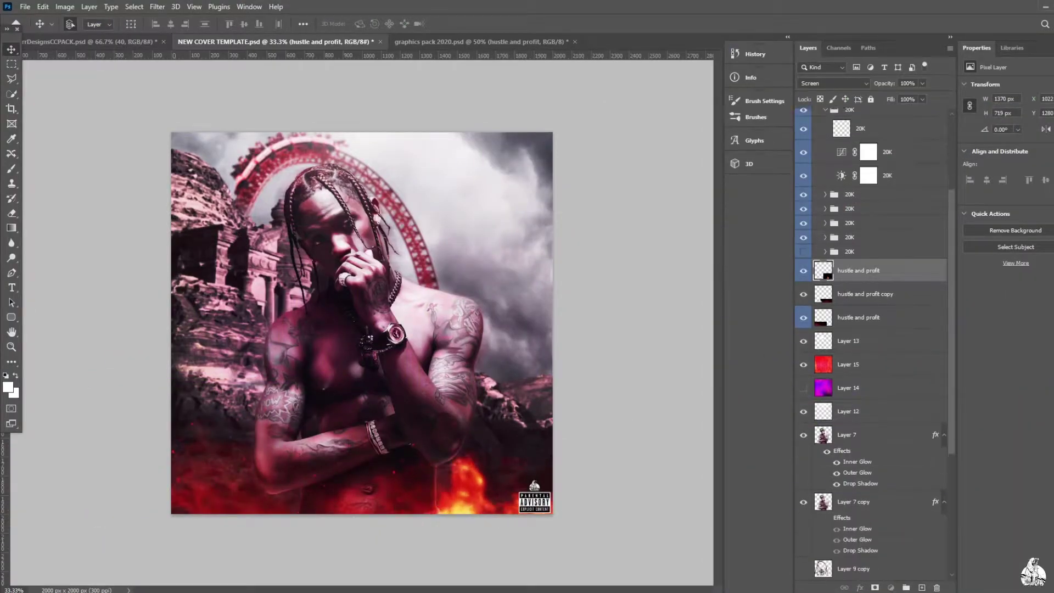
left_click_drag(522, 476, 531, 493)
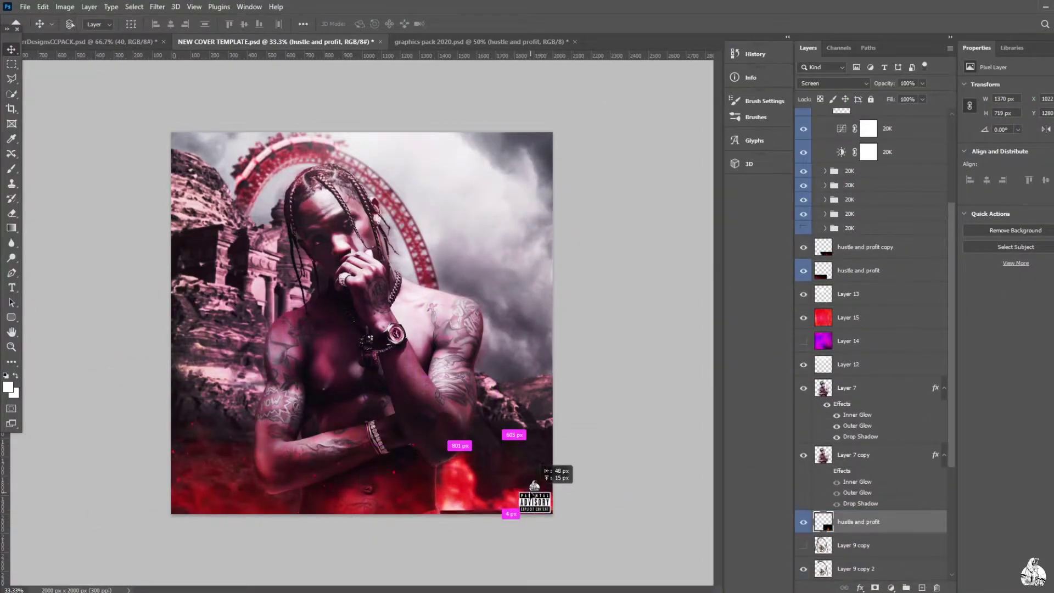
Drag a smoke layer from graphics pack 2020.psd's Smoke group into the cover
left_click(481, 42)
left_click(803, 471)
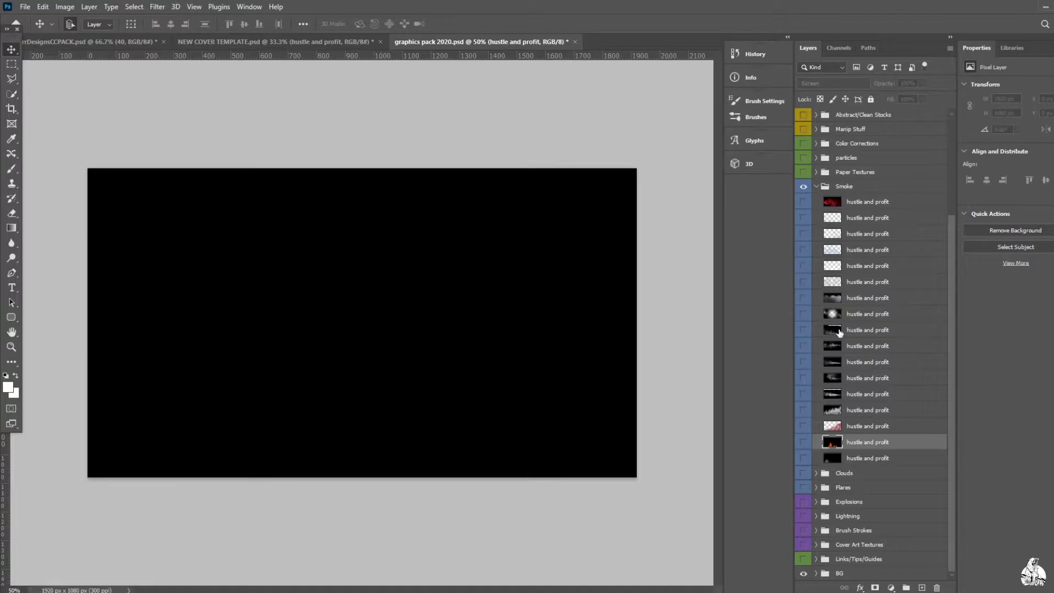
left_click(805, 247)
left_click(804, 311)
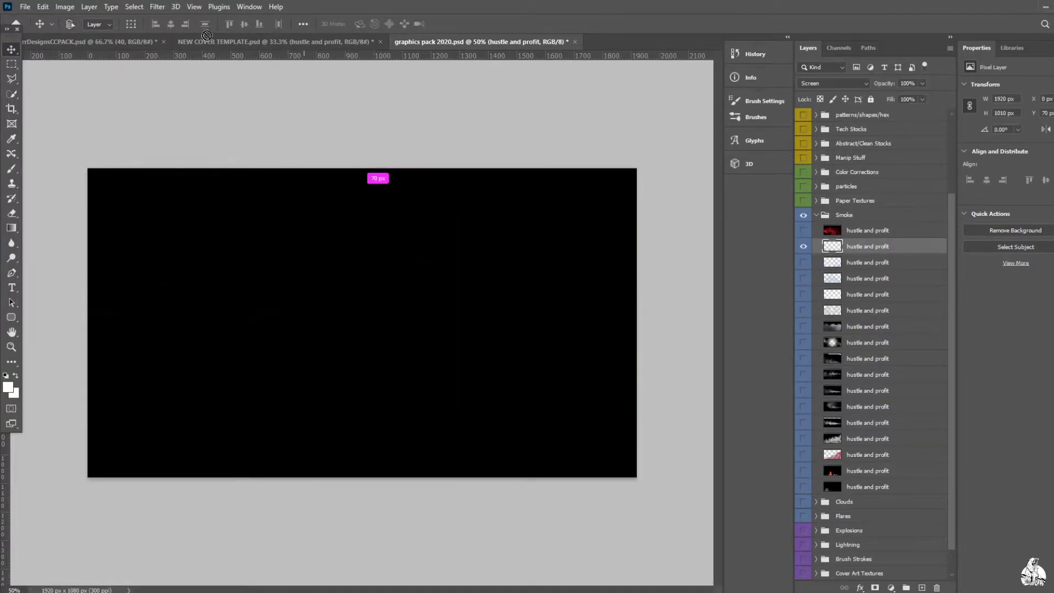
left_click_drag(833, 311, 869, 428)
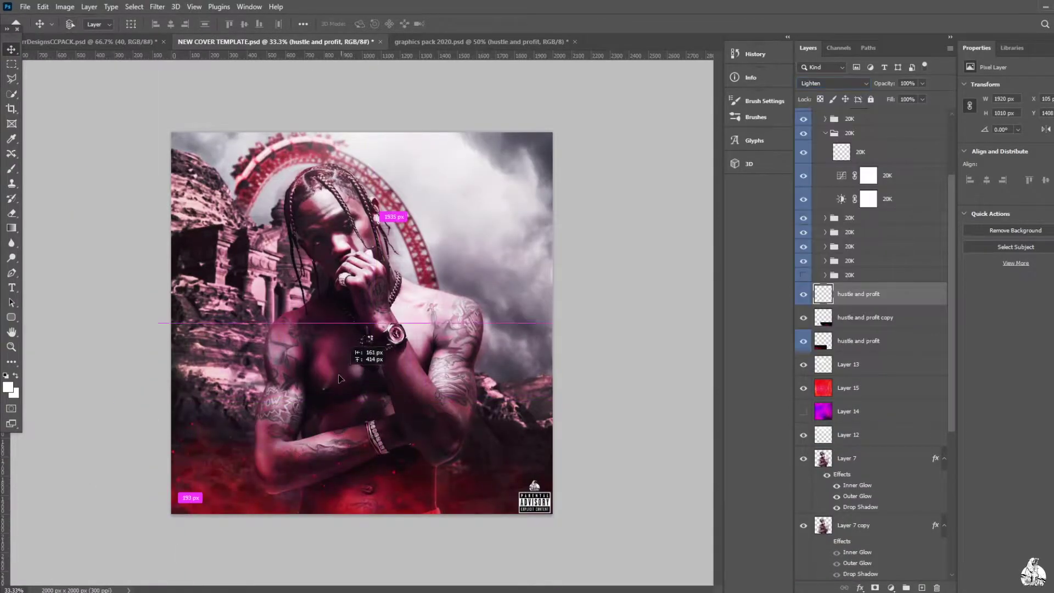
left_click_drag(339, 379, 339, 379)
Set the new smoke layer's blend mode to Color Dodge
left_click(833, 83)
left_click(815, 187)
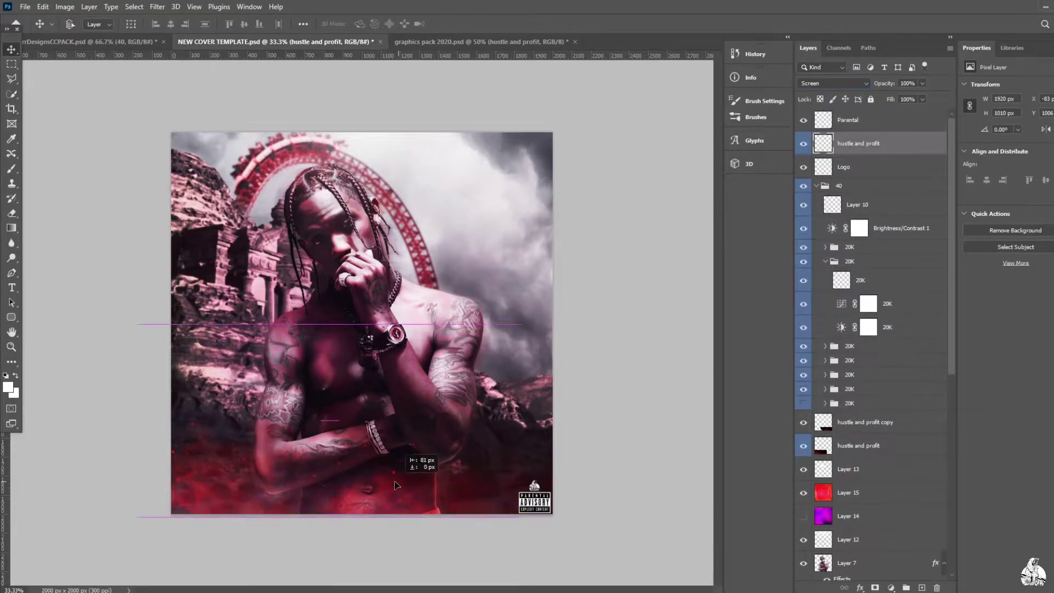
left_click(833, 83)
left_click(815, 188)
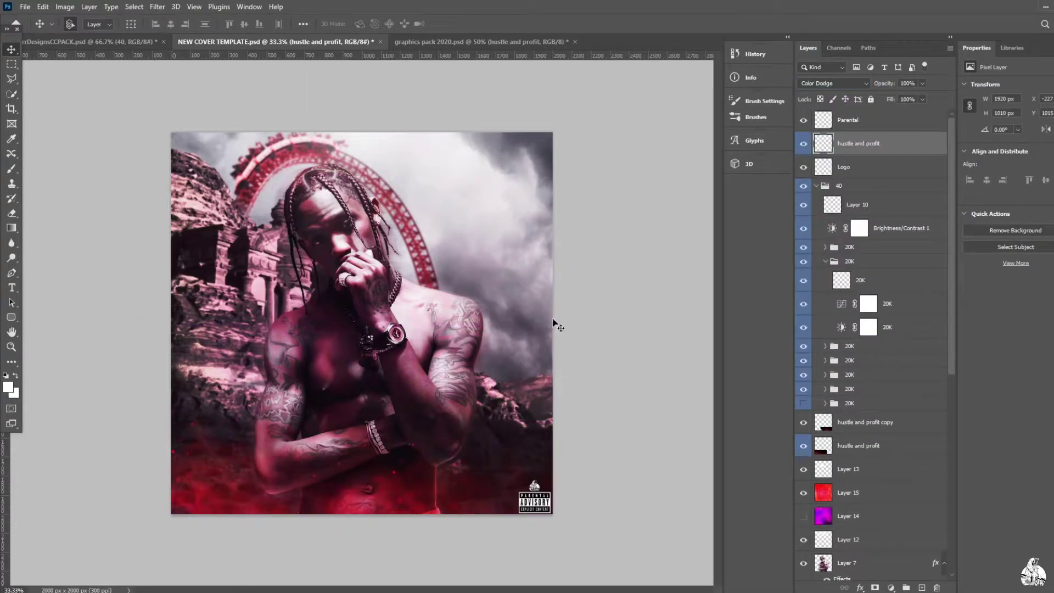
Browse to the TEXTURES folder in the Open dialog
left_click(25, 6)
left_click(38, 31)
left_click(50, 171)
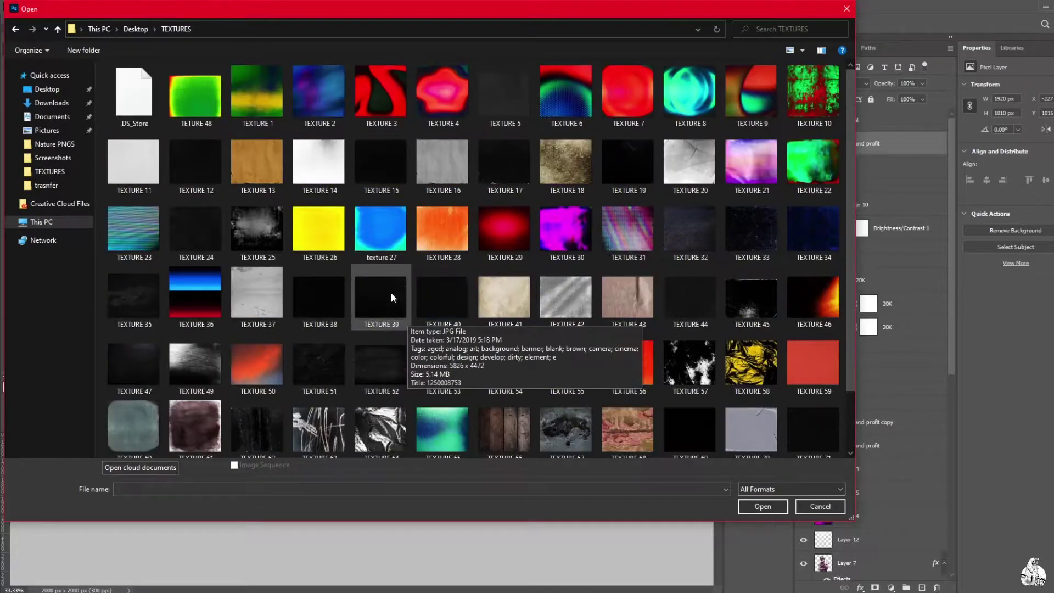
Bring TEXTURE 17.jpg into the cover as Layer 16 blended with Color Dodge
double_click(394, 298)
left_click(833, 83)
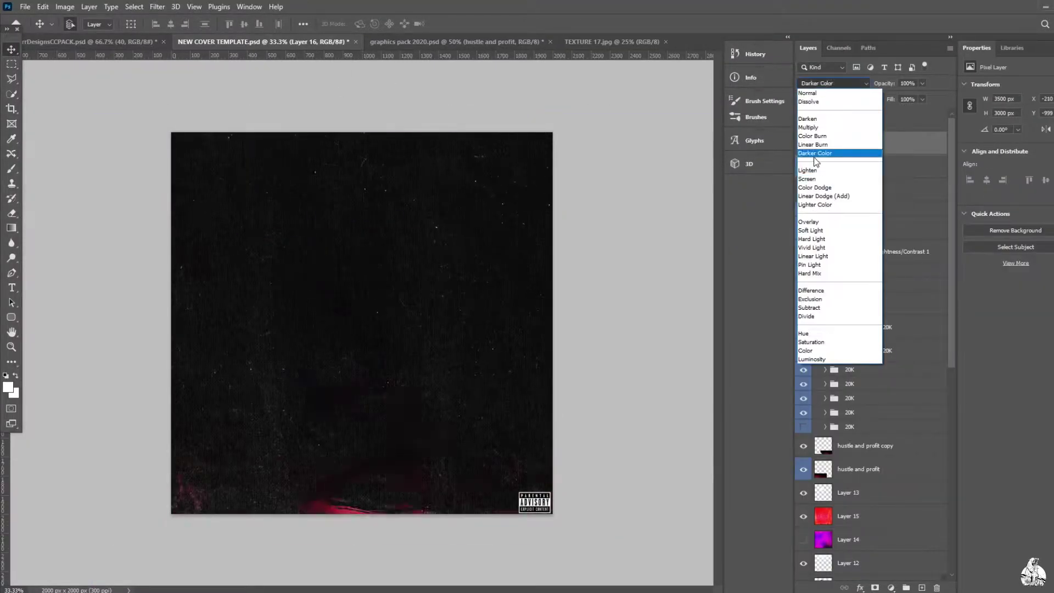
left_click(813, 171)
left_click(833, 83)
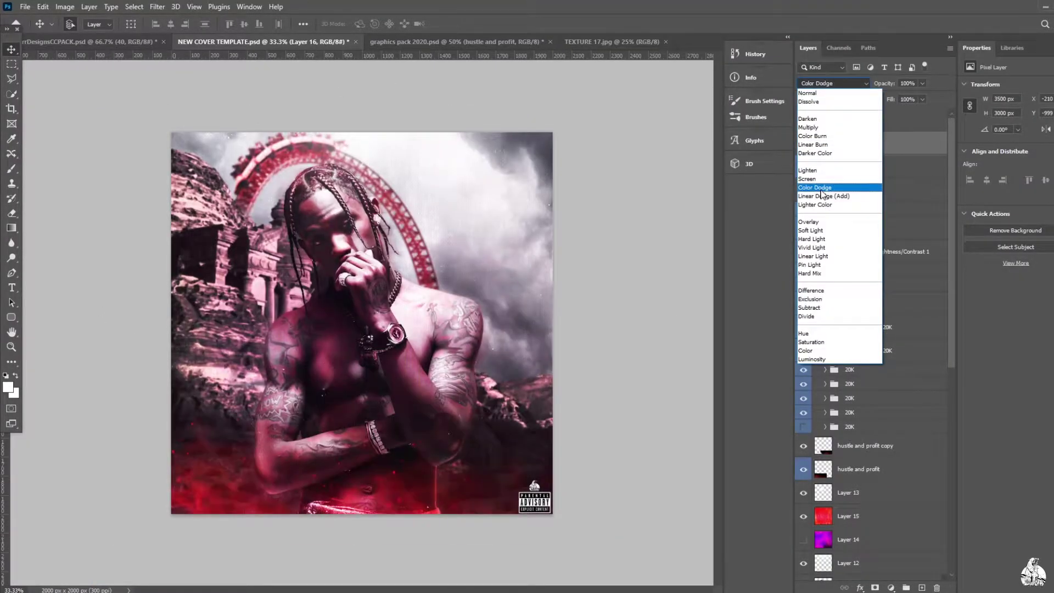
left_click(815, 187)
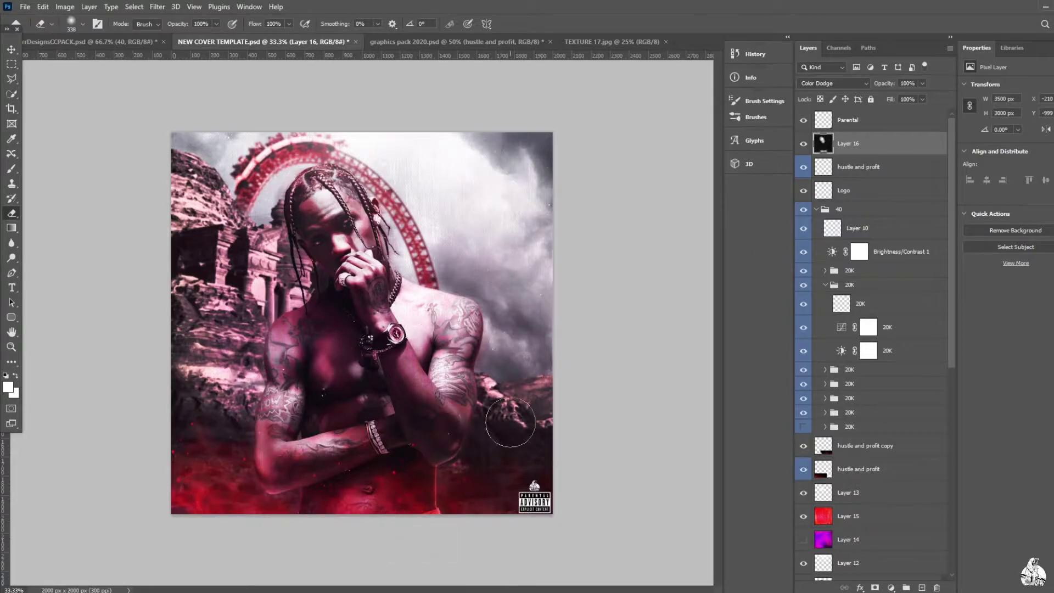
Darken the background with Levels 1, setting its inputs to 35 and 0.71
scroll(879, 384, "down", 10)
left_click(885, 526)
left_click_drag(1040, 176, 1051, 171)
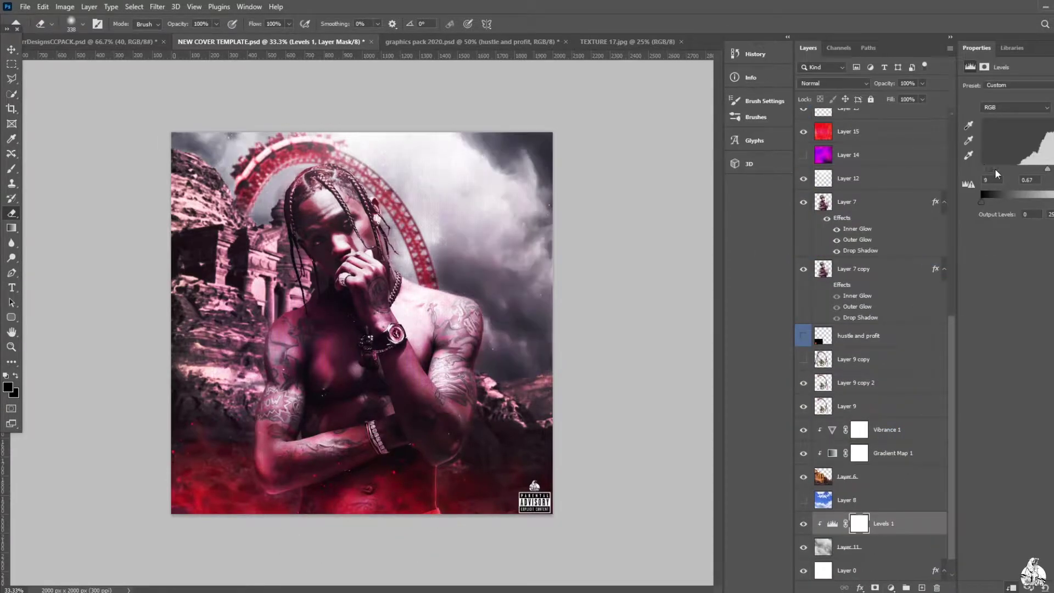
scroll(840, 502, "down", 1)
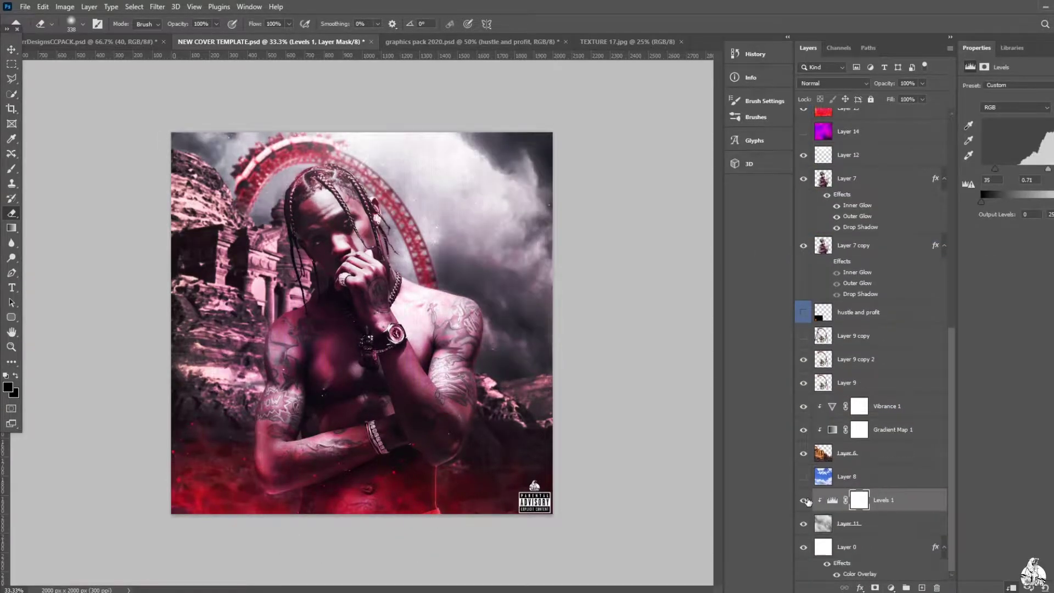
left_click(24, 7)
Drag layer 4 from Zanic's Texture Pack across the full cover, enlarged to fit
left_click(36, 40)
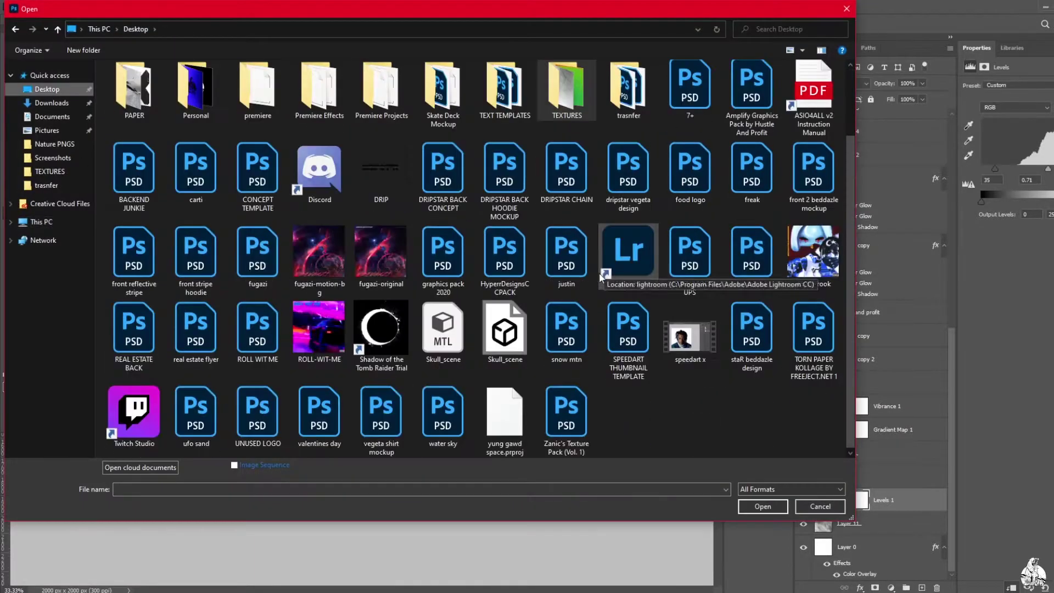
left_click(760, 501)
key("v")
left_click_drag(200, 43, 363, 329)
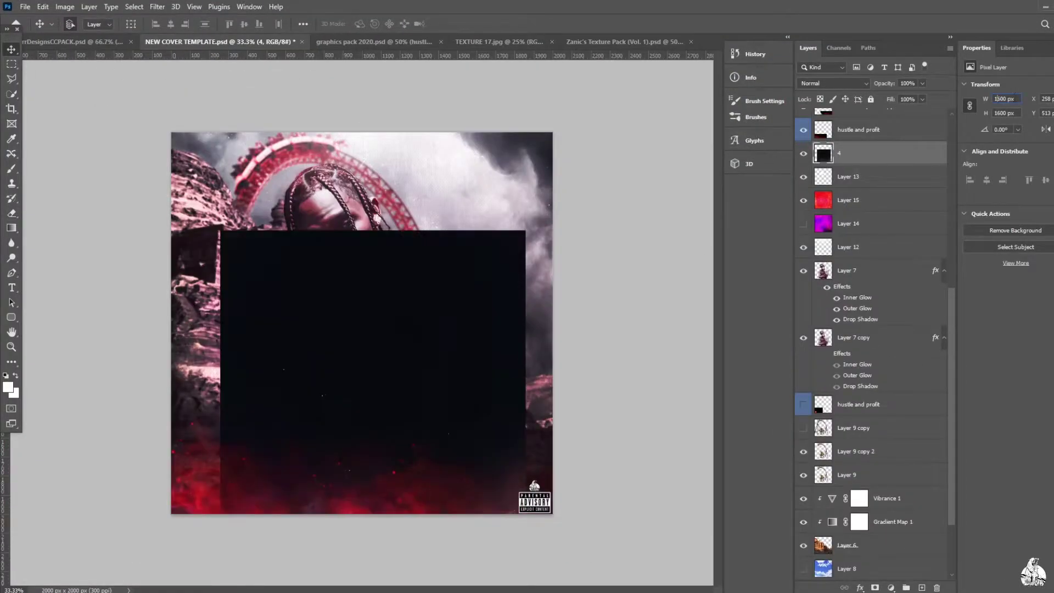
Blend the texture layer with Lighten at 76% opacity
left_click(835, 84)
left_click(829, 181)
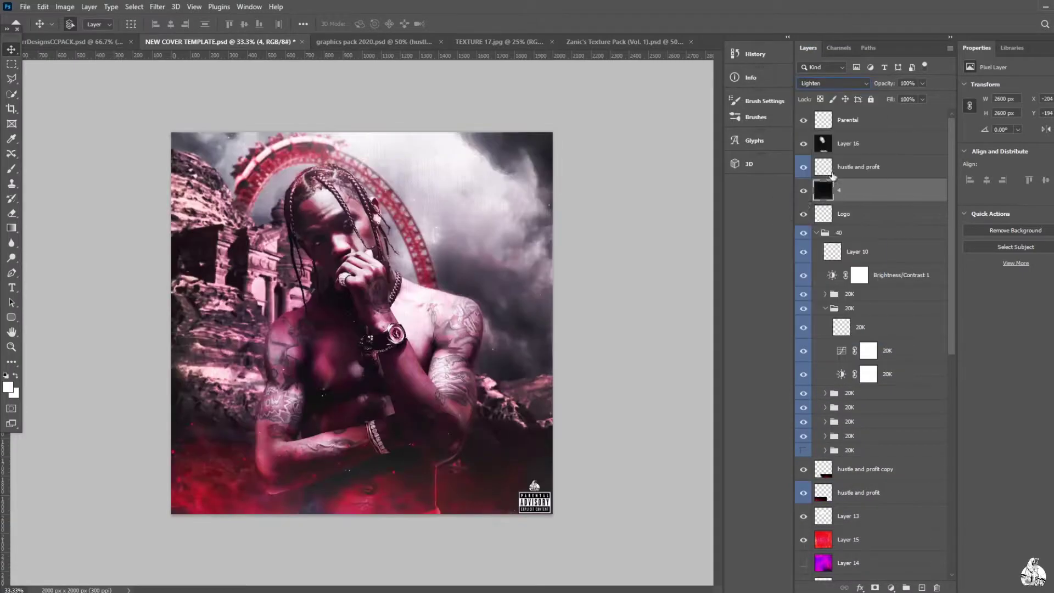
left_click_drag(922, 83, 910, 94)
key("e")
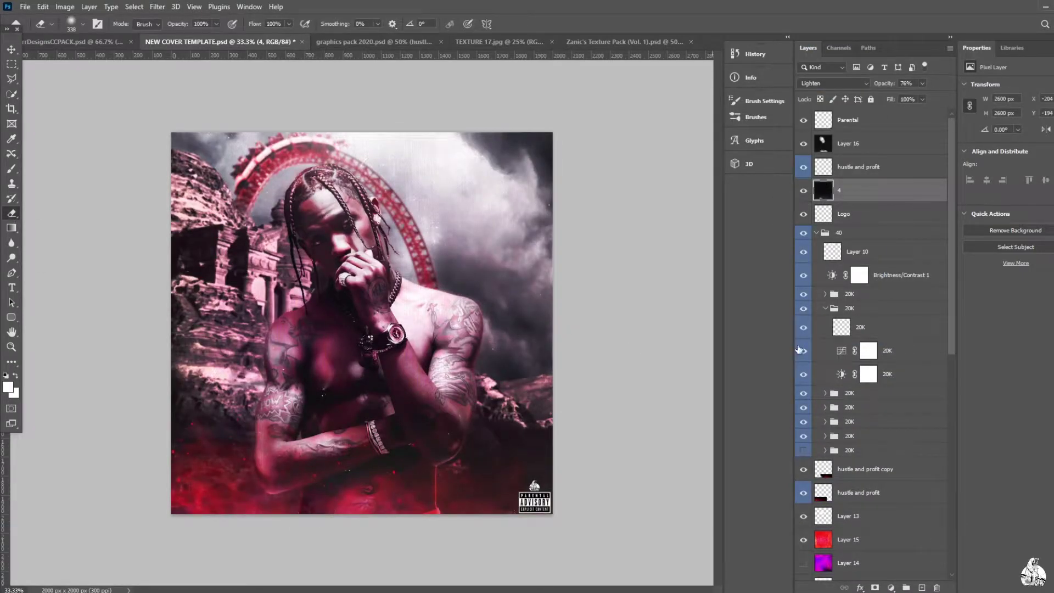
scroll(835, 457, "down", 5)
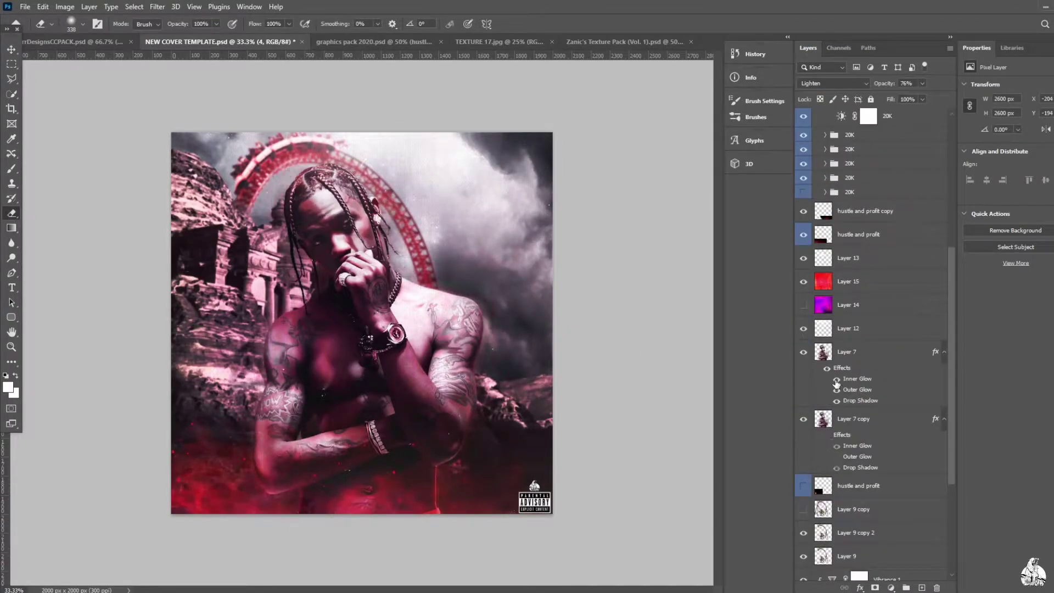
Erase Layer 16's dusty texture glow from the man's shoulder and chest
left_click(11, 347)
key("ctrl+plus")
scroll(868, 208, "up", 5)
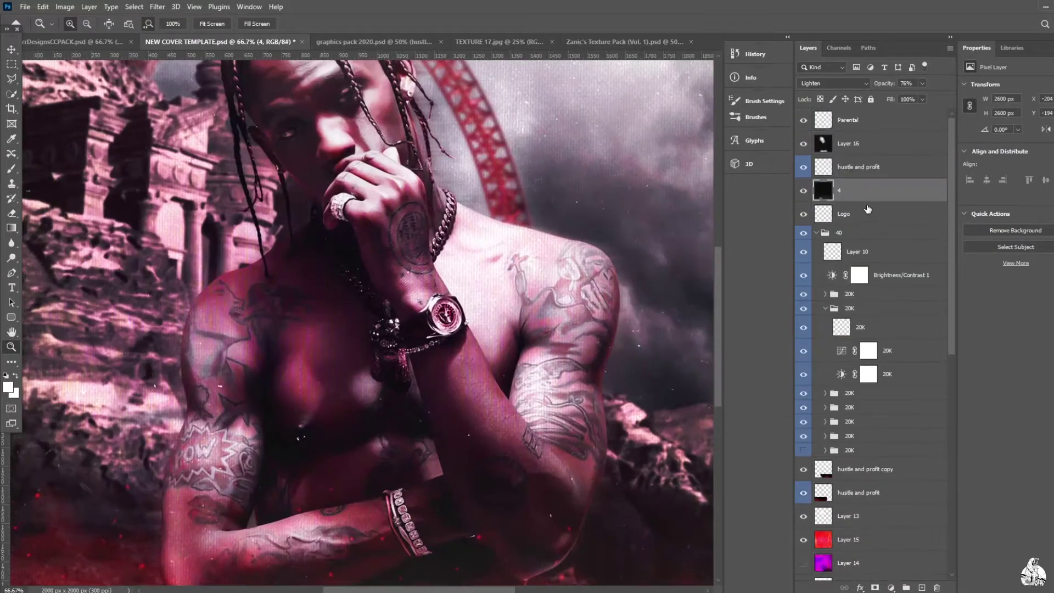
left_click(359, 431, "ctrl")
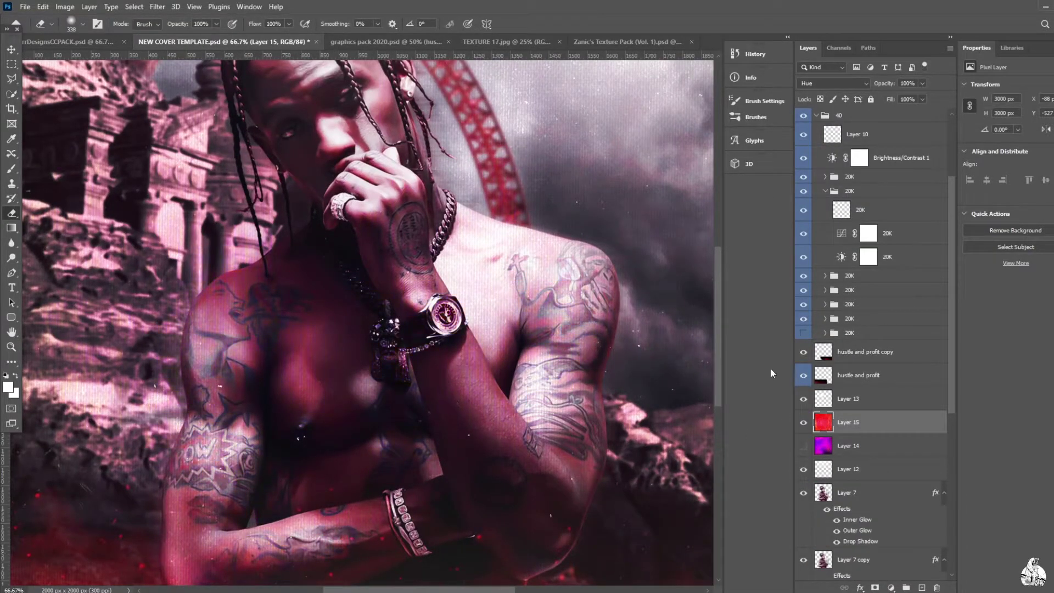
scroll(823, 274, "up", 2)
left_click(837, 143)
left_click_drag(383, 323, 526, 489)
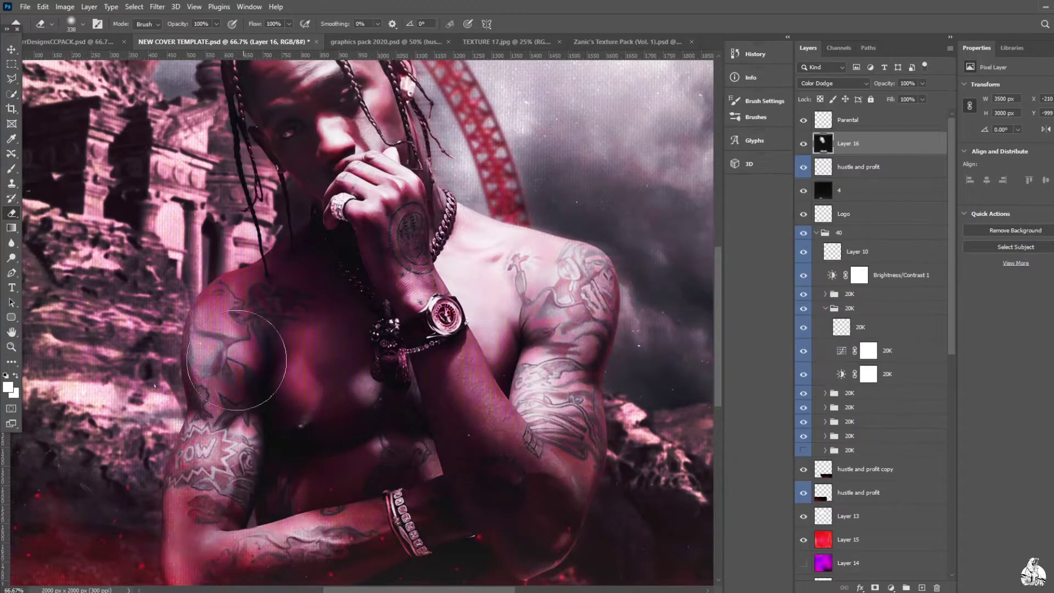
scroll(237, 360, "down", 5)
key("ctrl+minus")
key("ctrl+minus")
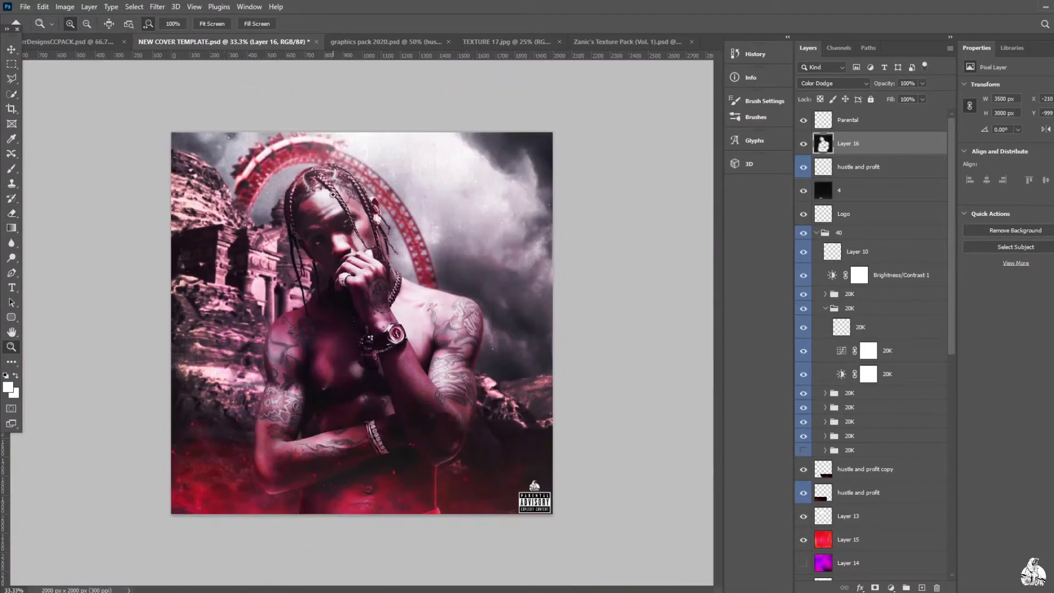
Browse the Downloads folder for the lightning storm photo
left_click(24, 6)
left_click(33, 31)
left_click(50, 143)
left_click(52, 103)
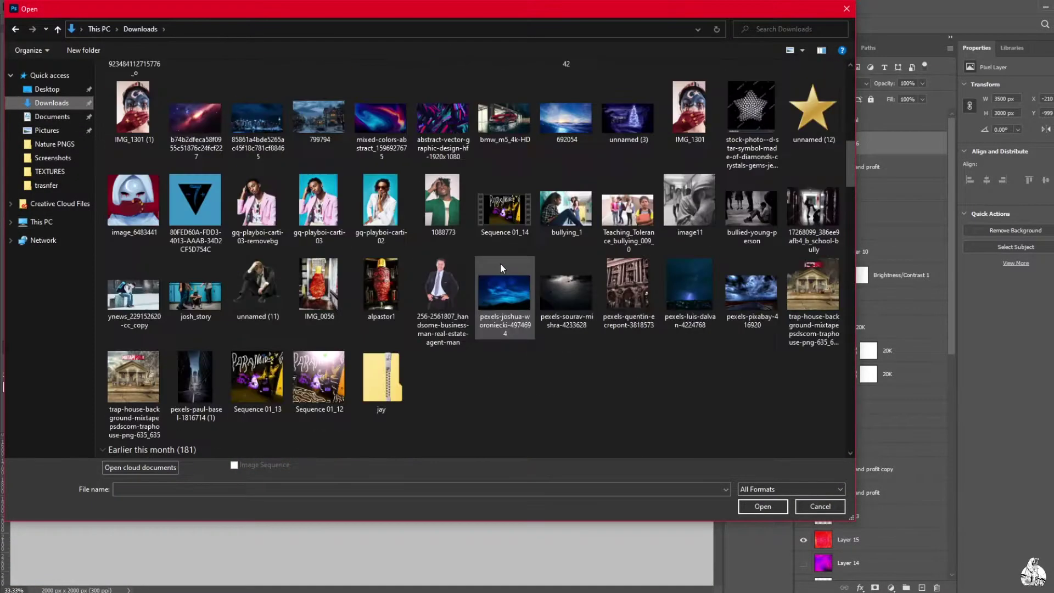
scroll(565, 294, "down", 5)
scroll(511, 310, "down", 5)
Add the lightning storm photo as Layer 17 below Layer 11, blended with Soft Light
double_click(510, 310)
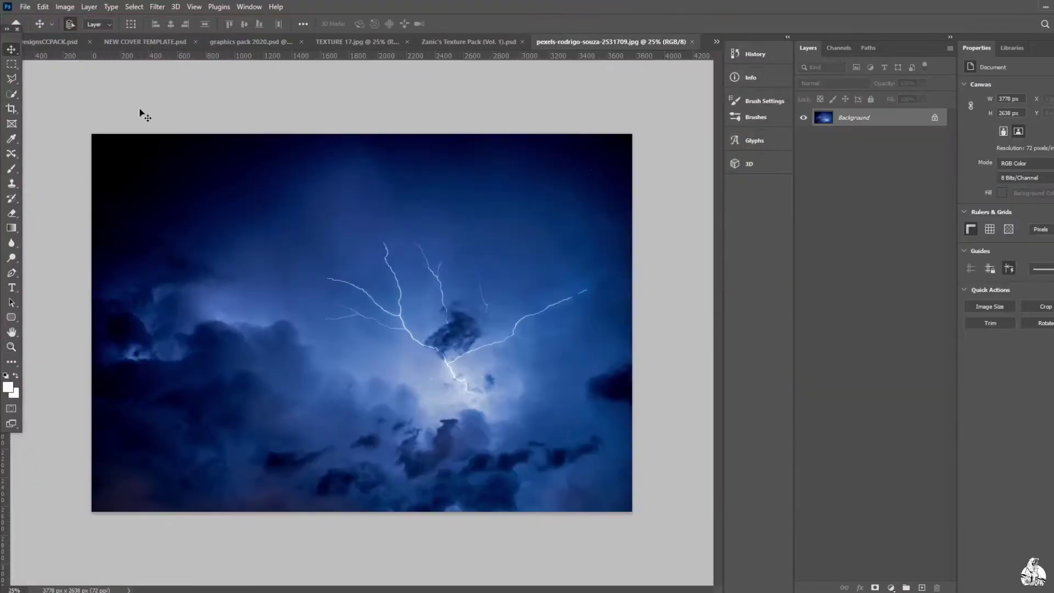
left_click_drag(849, 143, 849, 533)
left_click(834, 83)
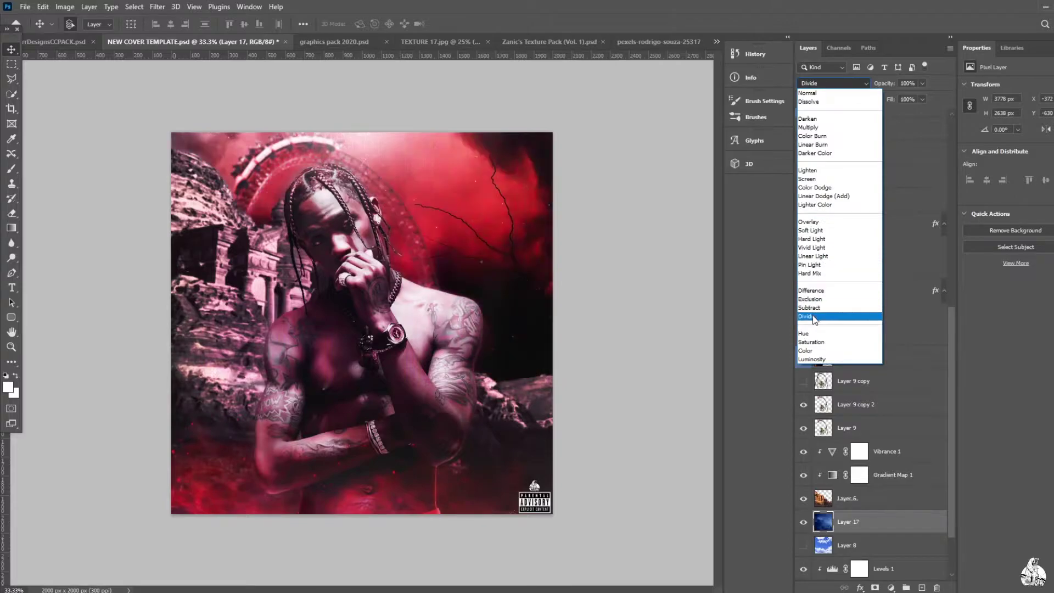
left_click(807, 93)
left_click_drag(849, 522, 840, 442)
left_click(834, 83)
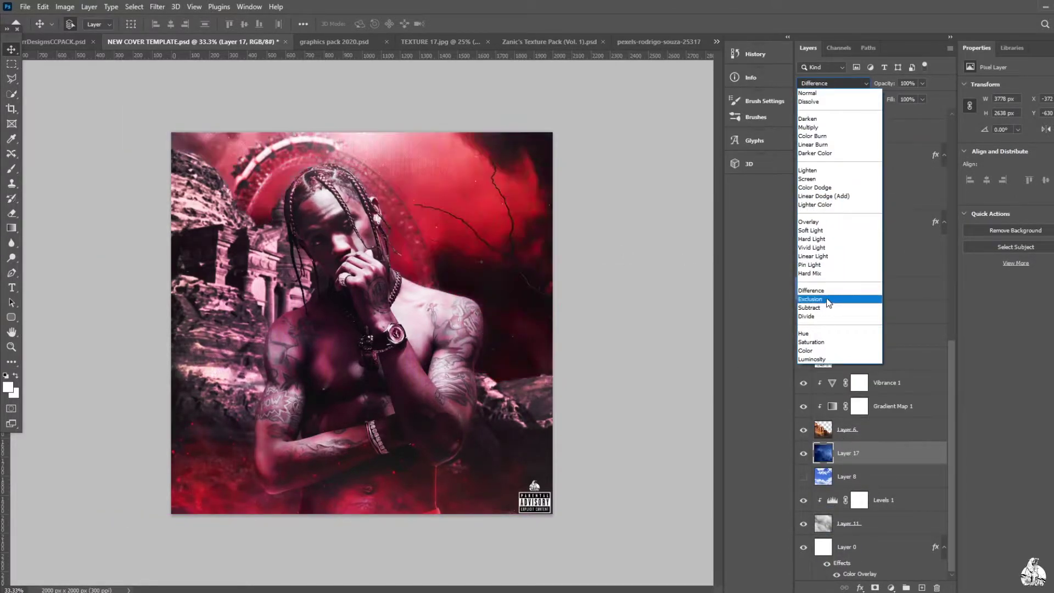
left_click(832, 231)
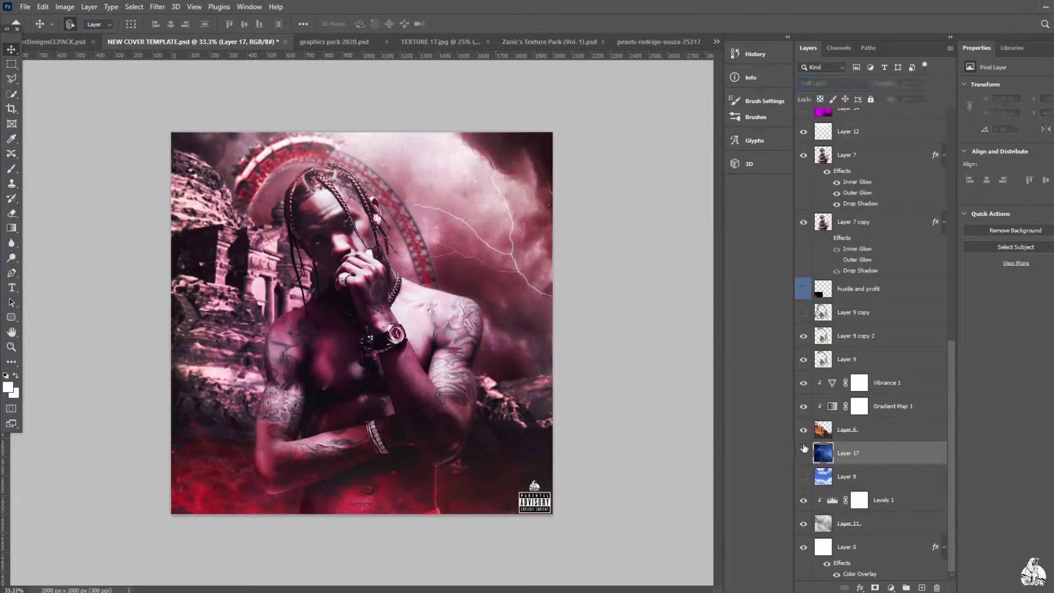
Browse for the full-moon cloud photo and switch back to the cover
key("ctrl+o")
scroll(491, 203, "down", 10)
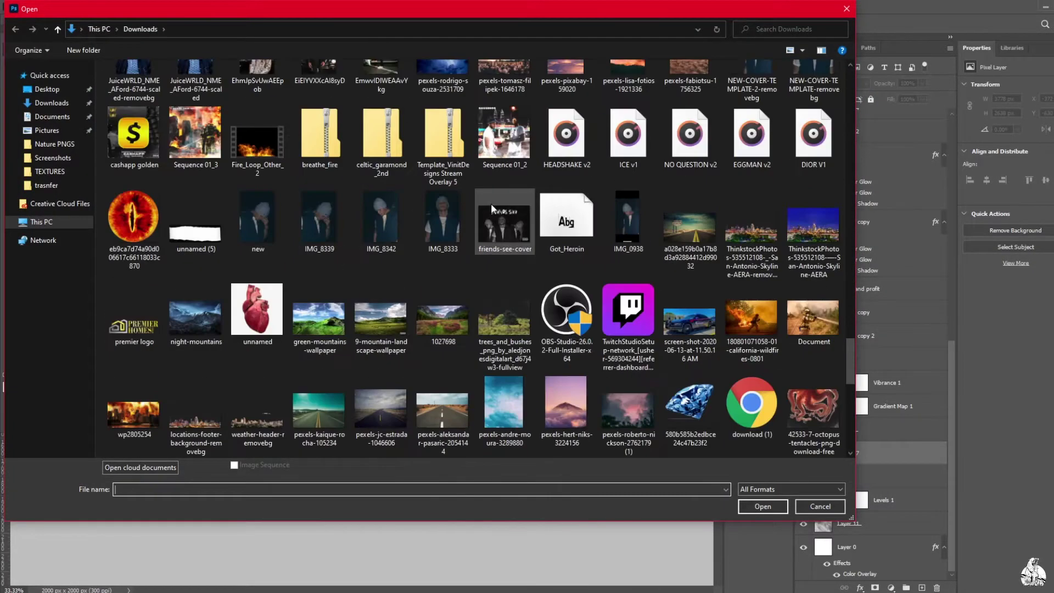
scroll(491, 203, "down", 5)
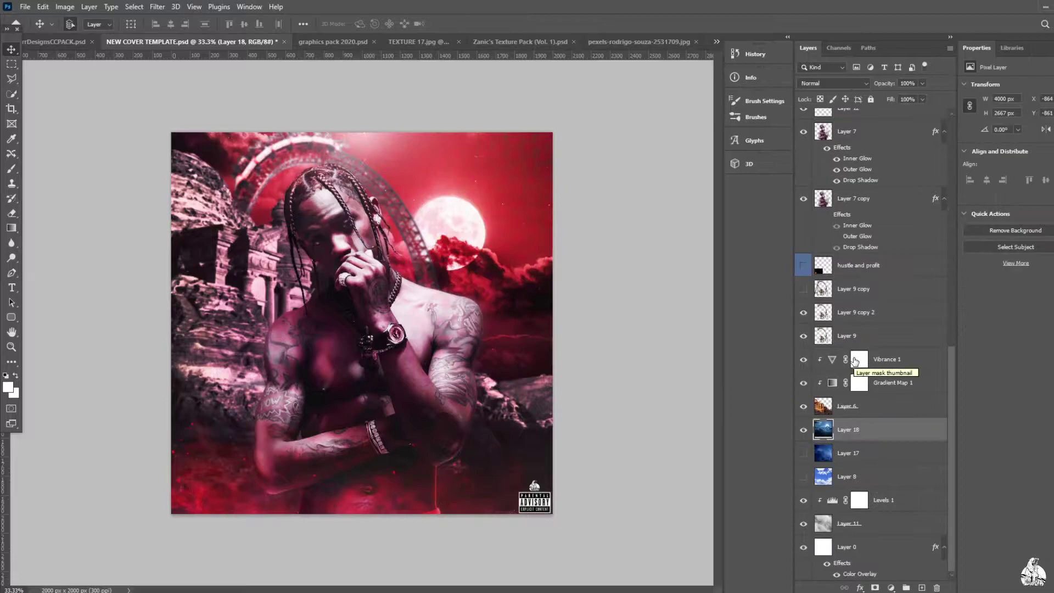
key("alt+Tab")
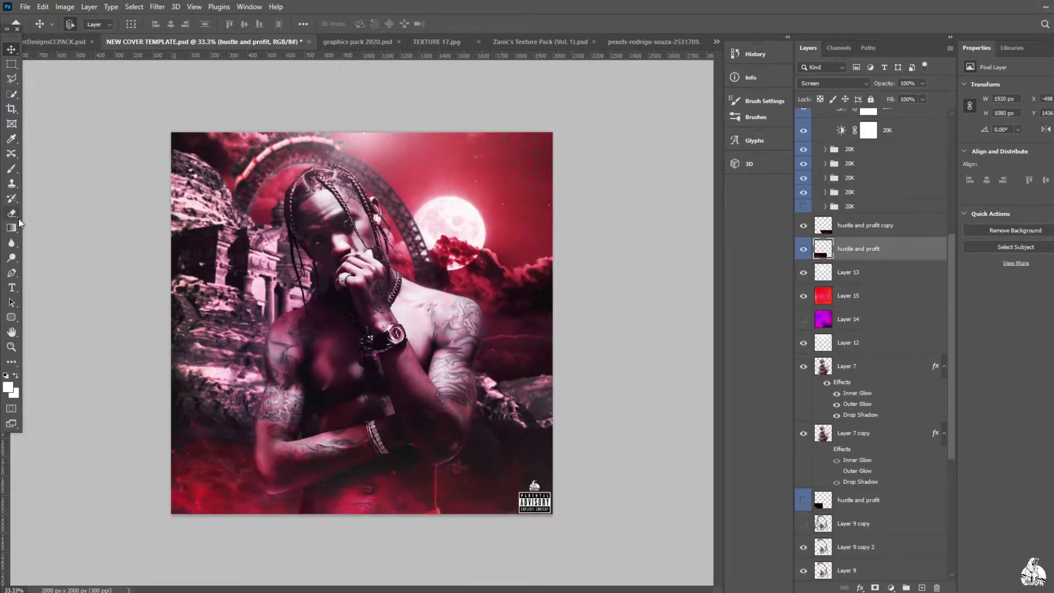
Select the top hustle and profit layer in the cover's layer stack
key("alt+bracketright")
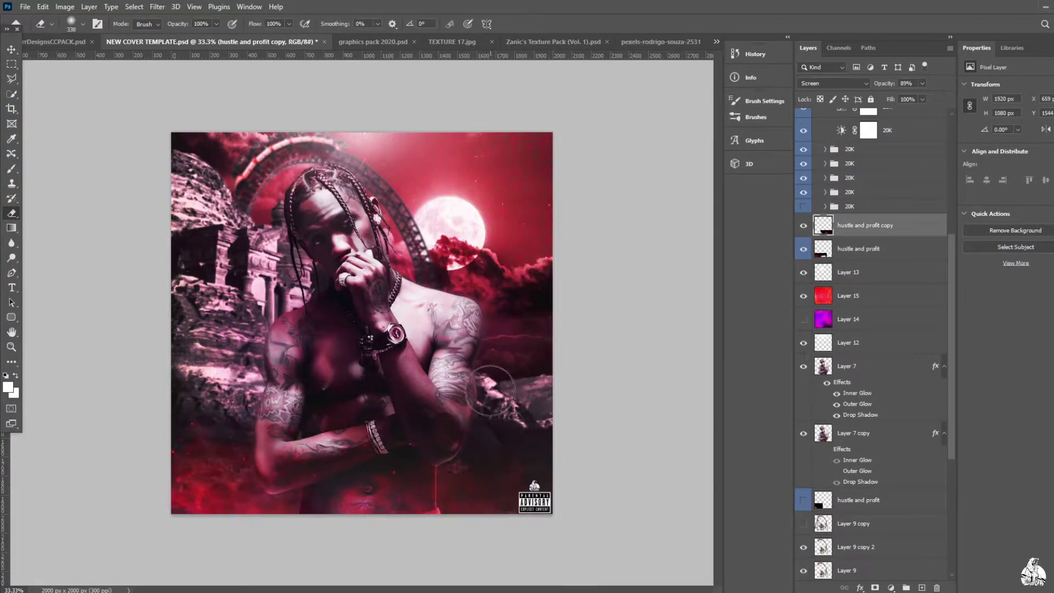
left_click(850, 274)
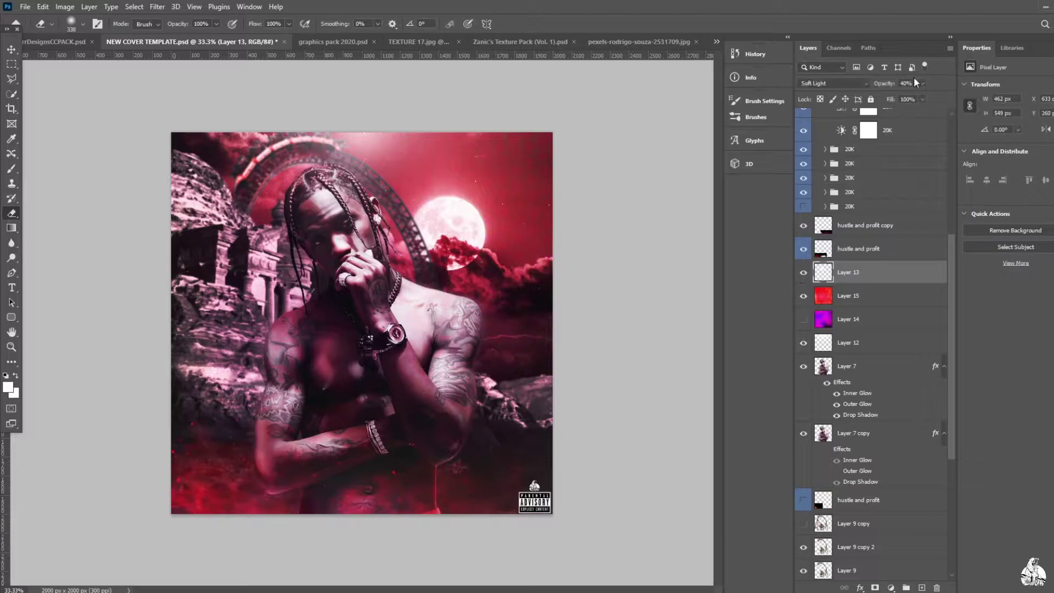
left_click(857, 225)
left_click(849, 342)
scroll(860, 364, "up", 4)
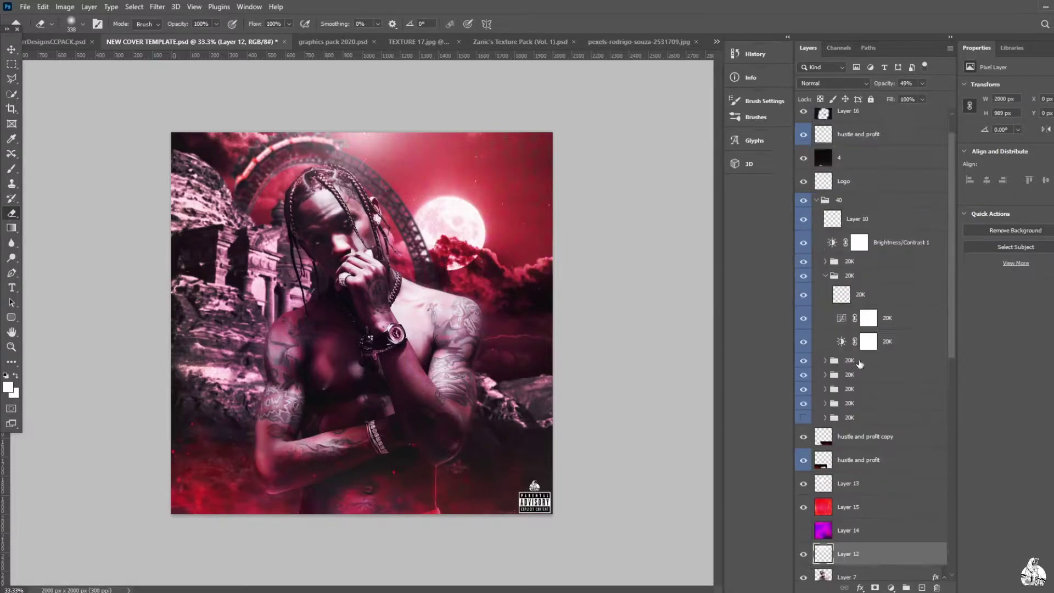
scroll(860, 364, "up", 2)
left_click(858, 166)
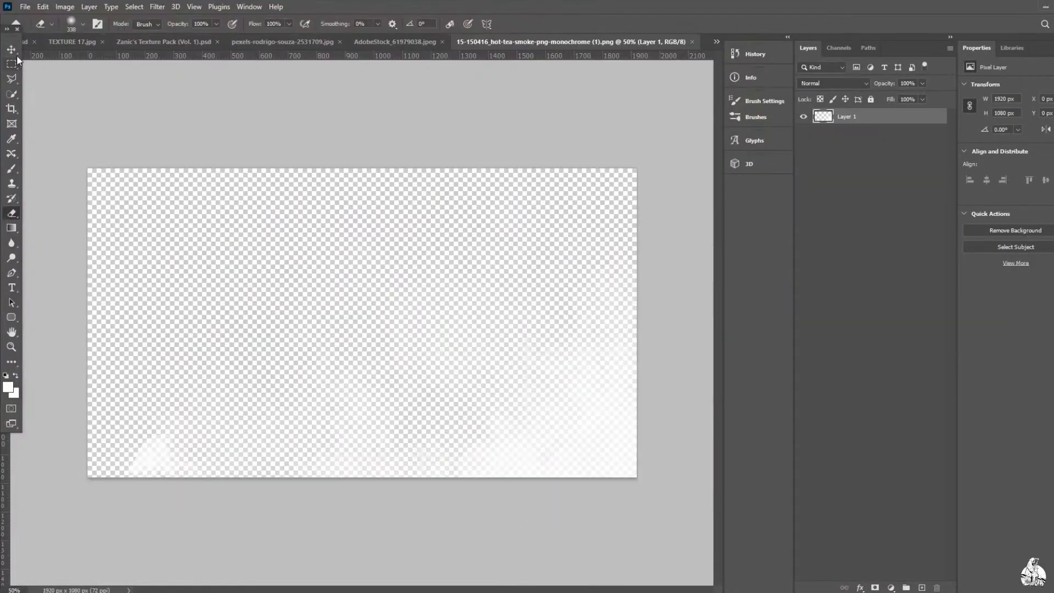
Drop the white smoke into the cover's lower part, scale it, and Alt-drag a copy
left_click_drag(330, 275, 349, 44)
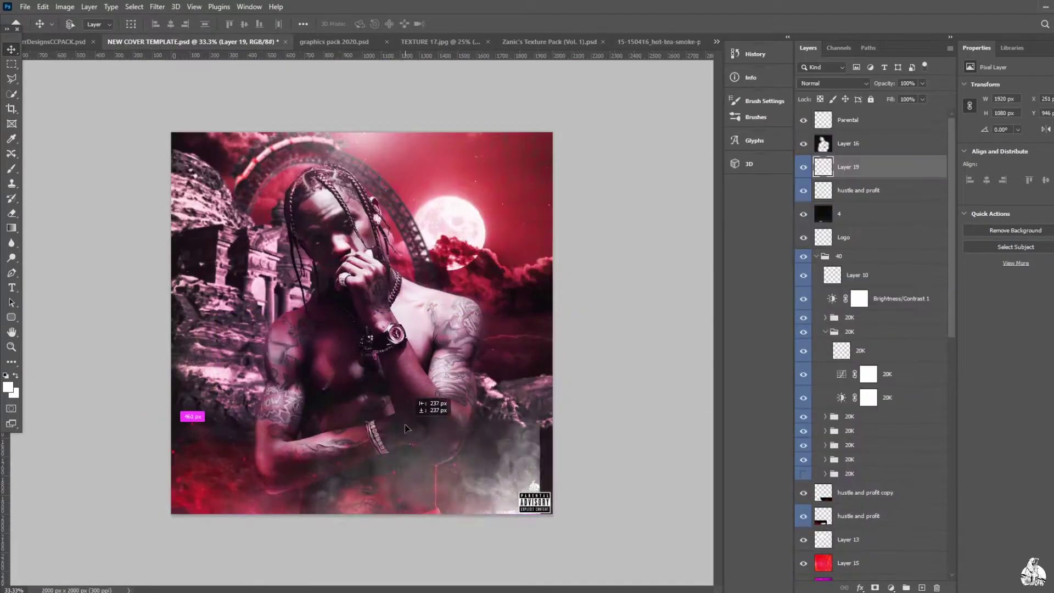
left_click_drag(139, 48, 527, 464)
key("ctrl+t")
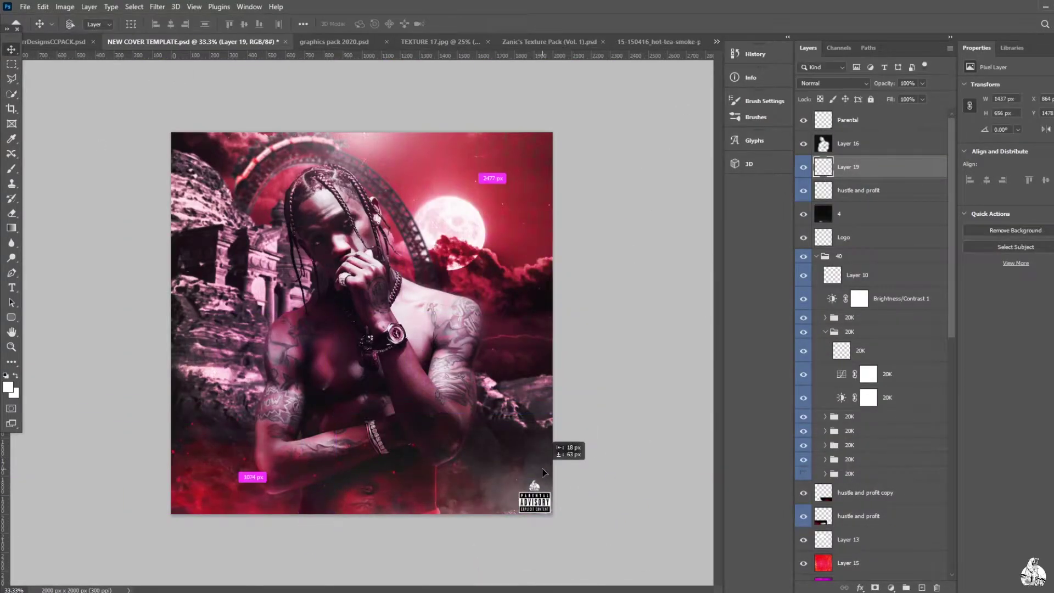
left_click(42, 7)
left_click_drag(505, 462, 296, 466)
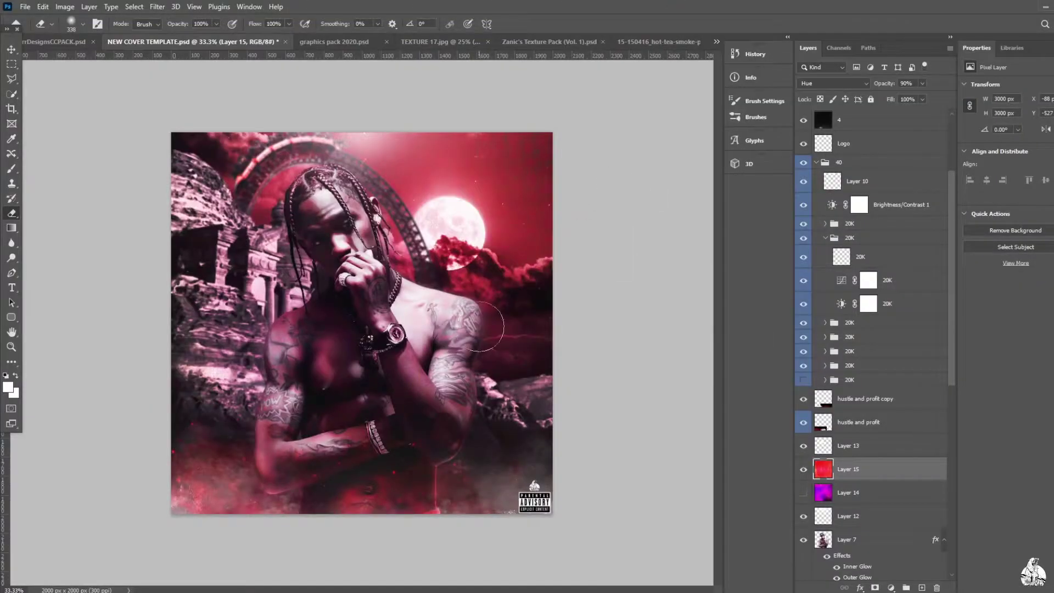
left_click(833, 83)
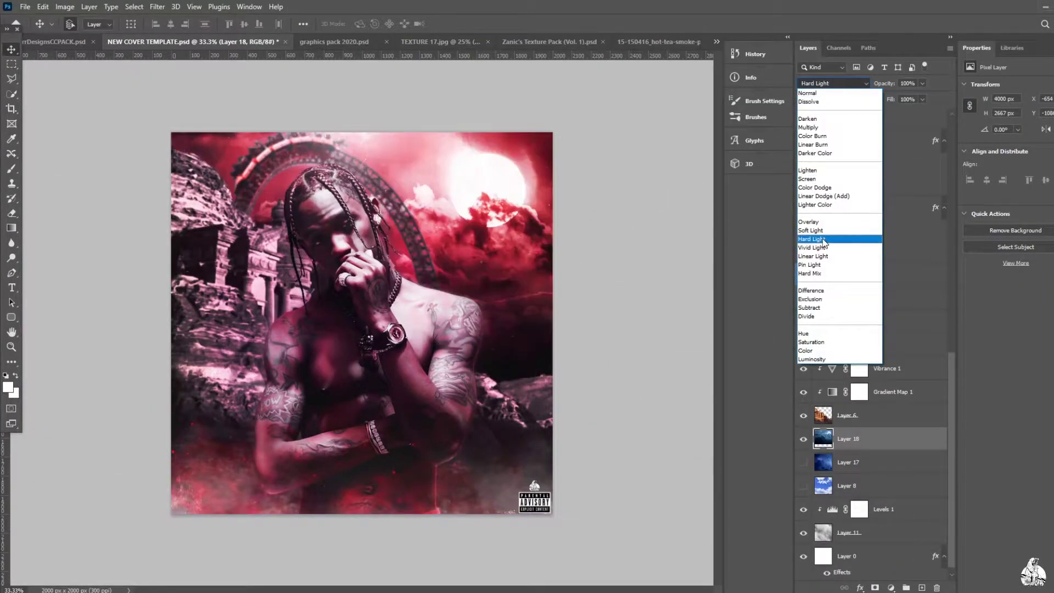
Set cloud Layer 18 to Hard Light, shift it right, and add a Screen copy
left_click(824, 239)
left_click_drag(493, 219, 516, 259)
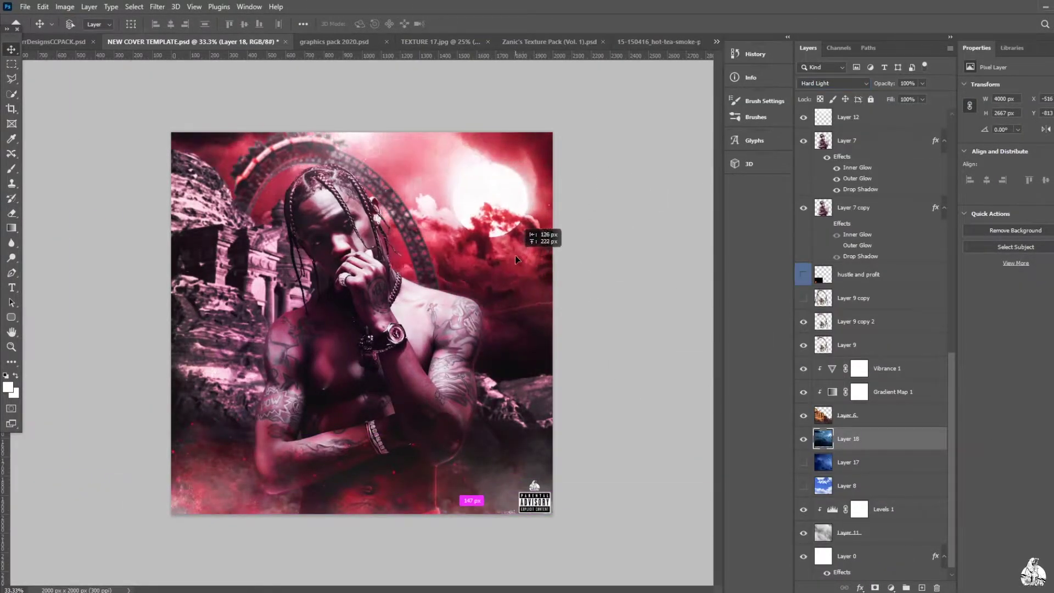
left_click_drag(517, 260, 753, 206)
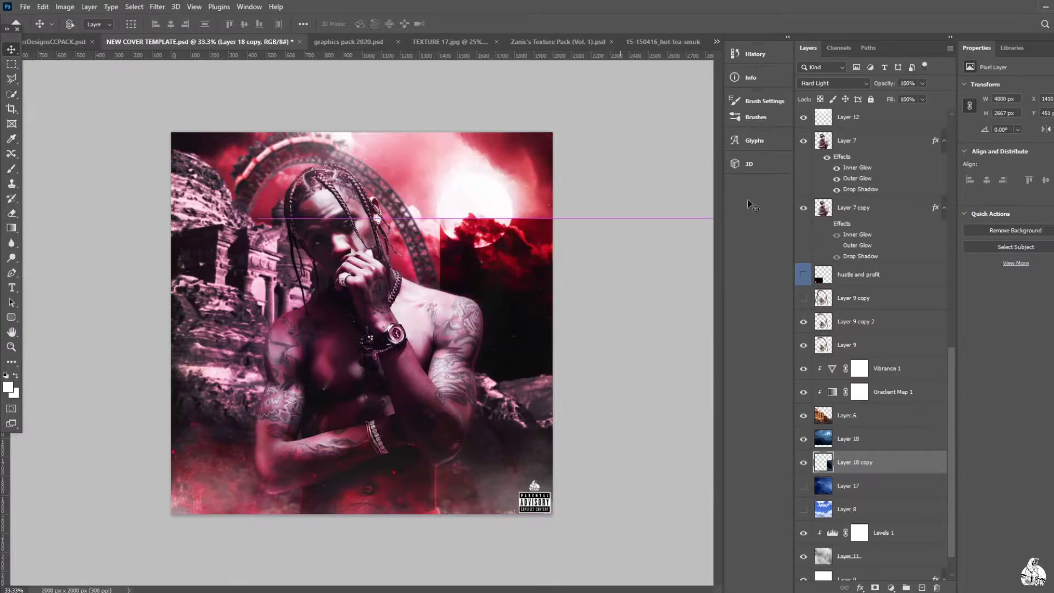
left_click(833, 83)
left_click(830, 195)
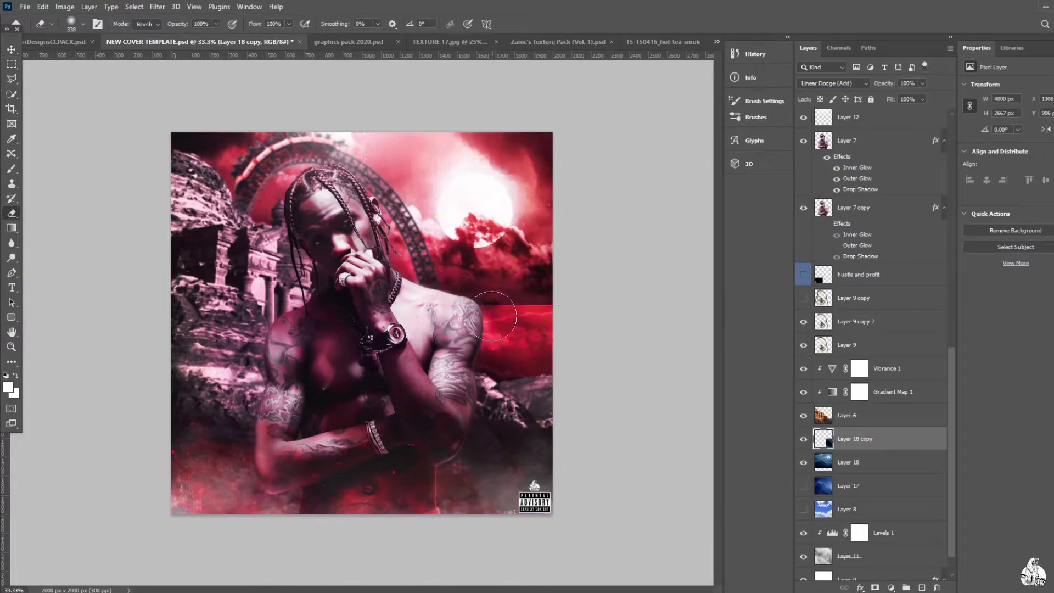
left_click(833, 83)
left_click(837, 182)
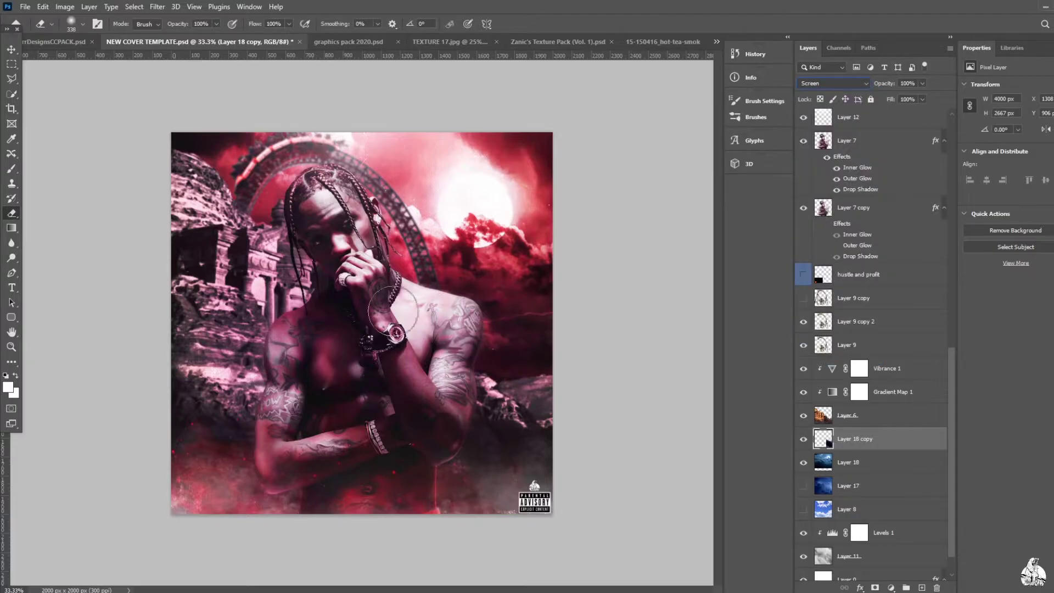
scroll(874, 329, "down", 1)
Soften Layer 18 with a 4.8 px Gaussian Blur and adjust Layer 11's opacity
left_click(849, 430)
left_click(157, 6)
left_click(182, 19)
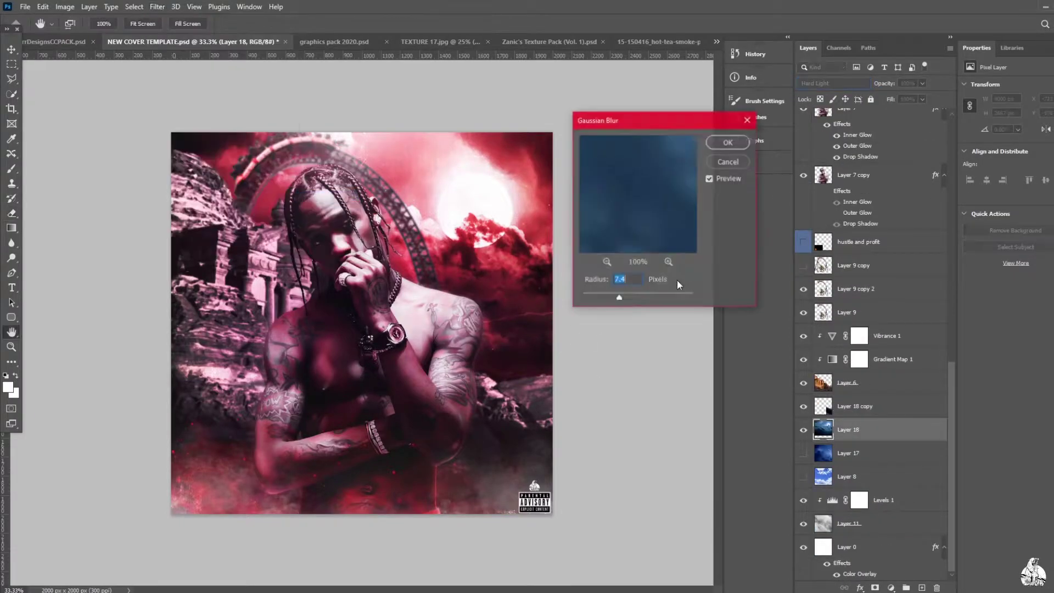
left_click_drag(619, 298, 607, 297)
key("Return")
left_click(849, 523)
left_click_drag(923, 83, 911, 95)
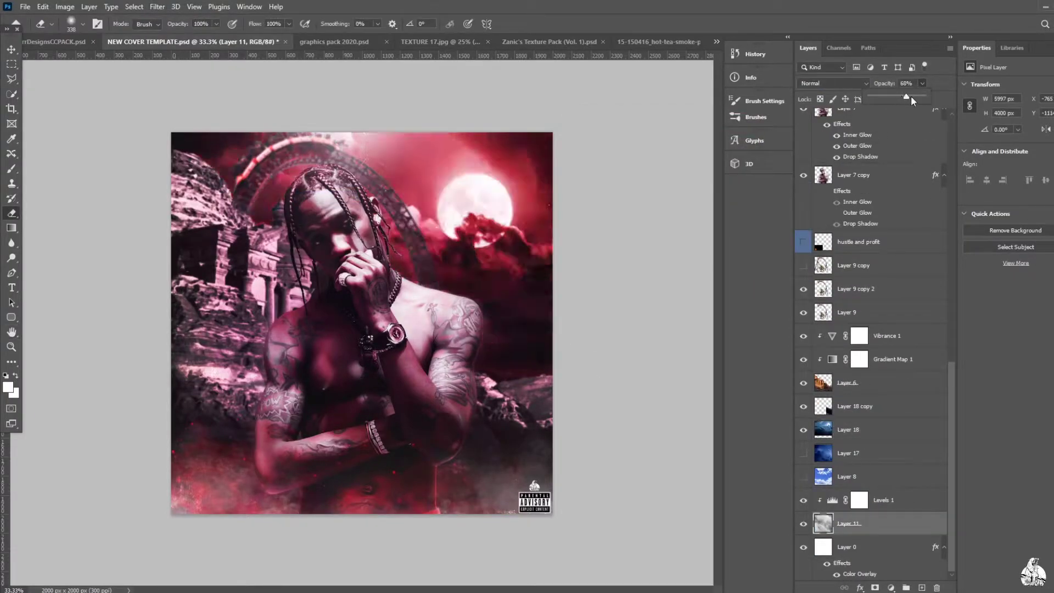
Add a clipped Overlay Layer 20 and pick red for painting the arm's rim glow
key("ctrl+shift+alt+n")
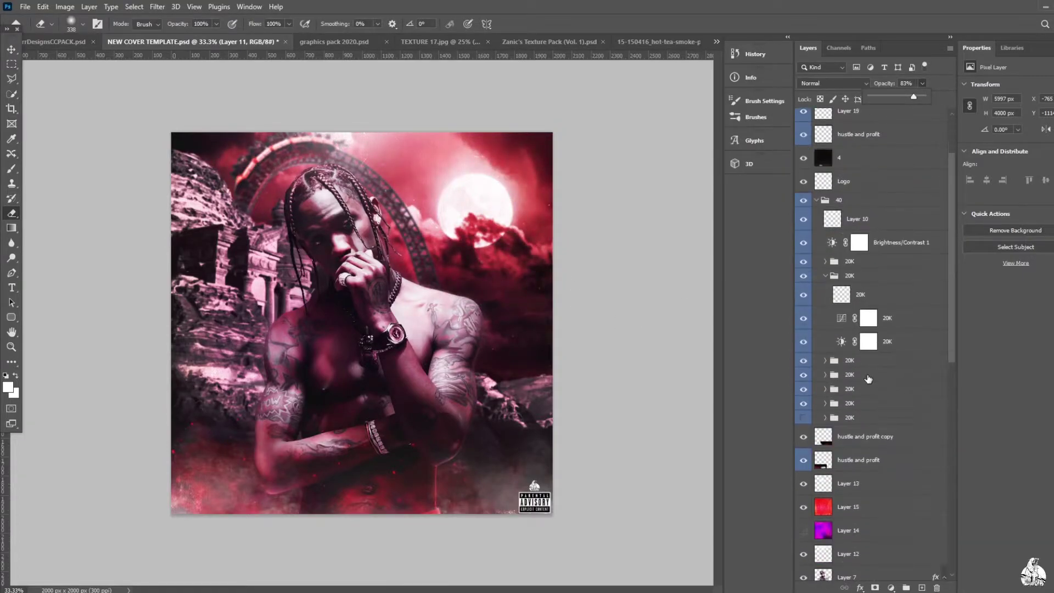
left_click(9, 387)
left_click(812, 236)
right_click(895, 378)
left_click(922, 351)
key("shift+alt+o")
left_click(11, 154)
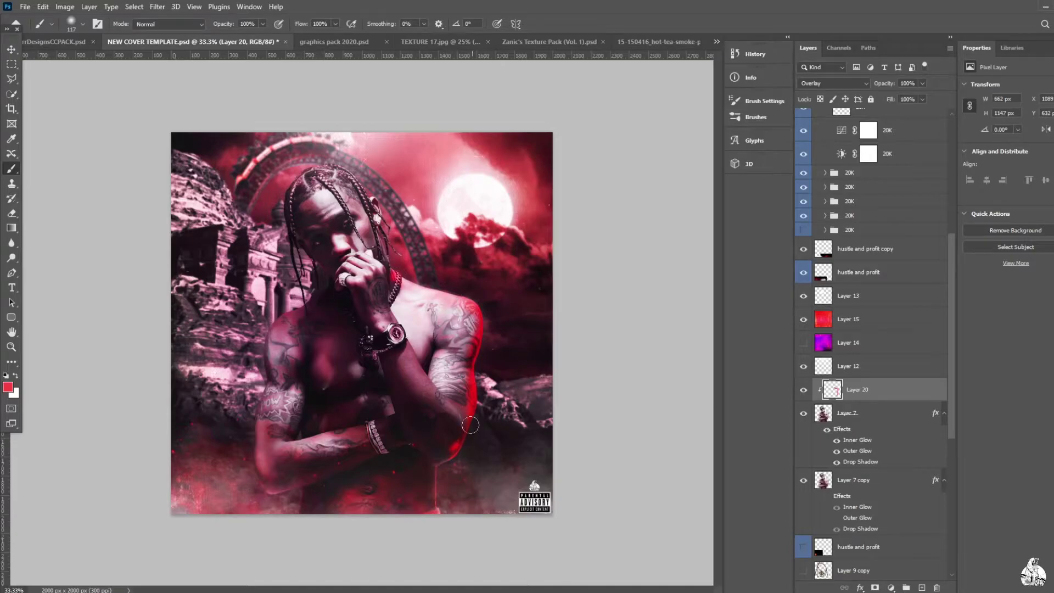
Set the red glow Layer 20 to Screen at 41% opacity
left_click(833, 83)
left_click(888, 94)
left_click(833, 83)
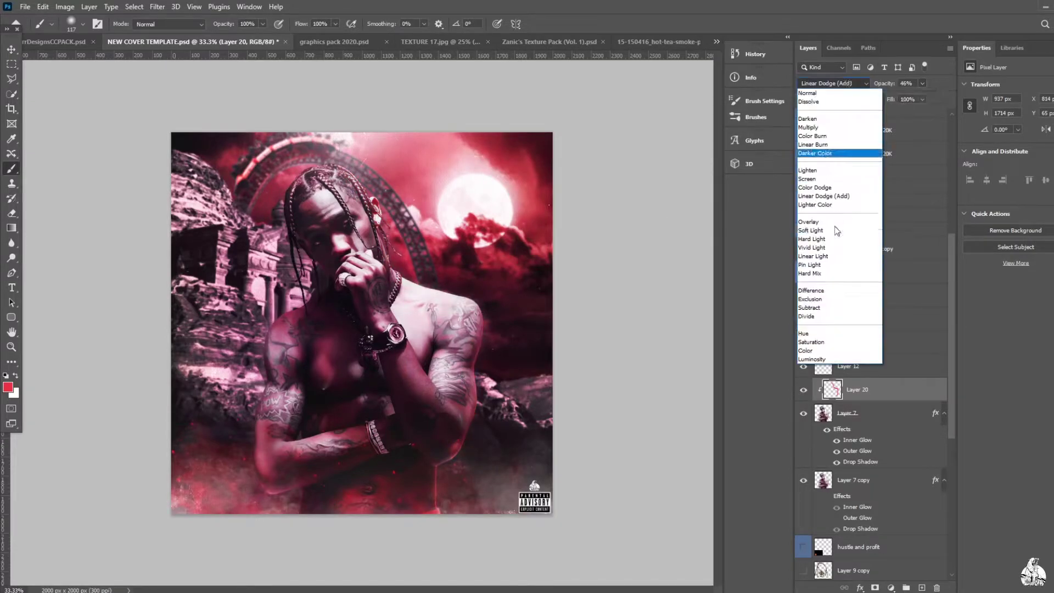
left_click(811, 231)
left_click_drag(922, 83, 931, 96)
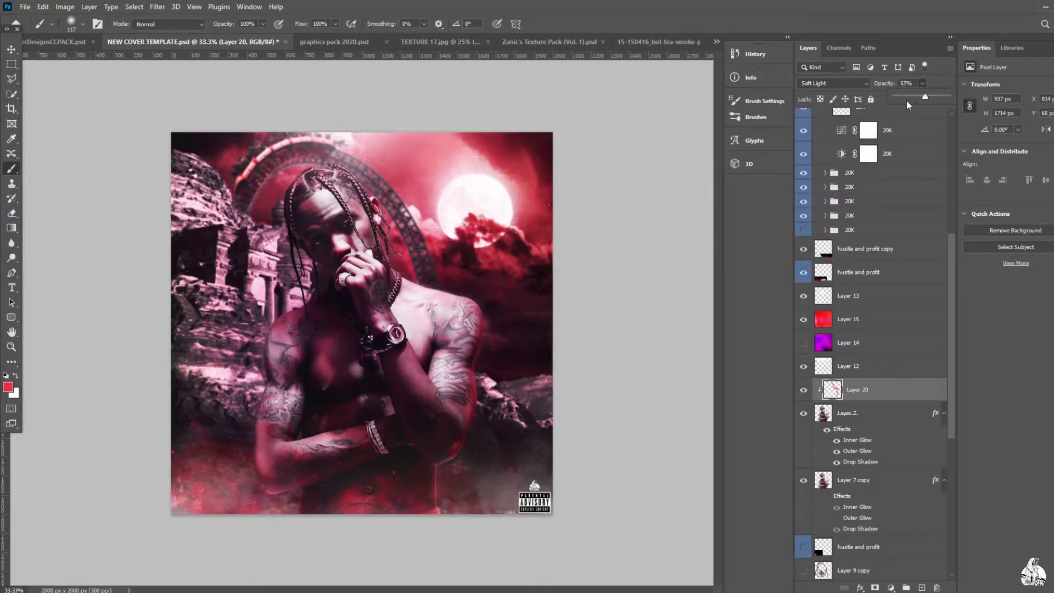
left_click(826, 82)
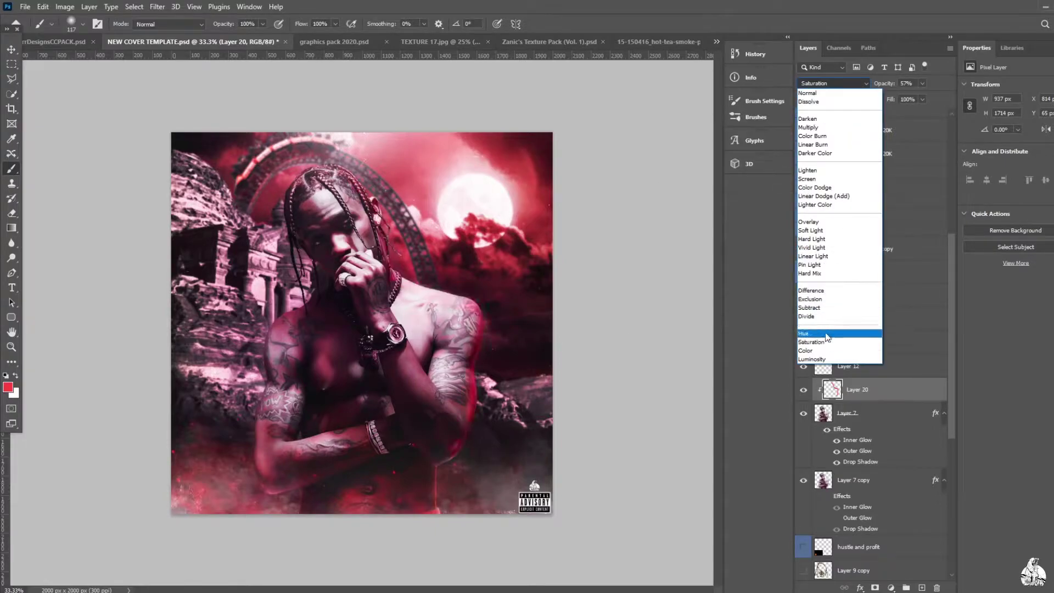
left_click(822, 180)
left_click_drag(923, 83, 916, 99)
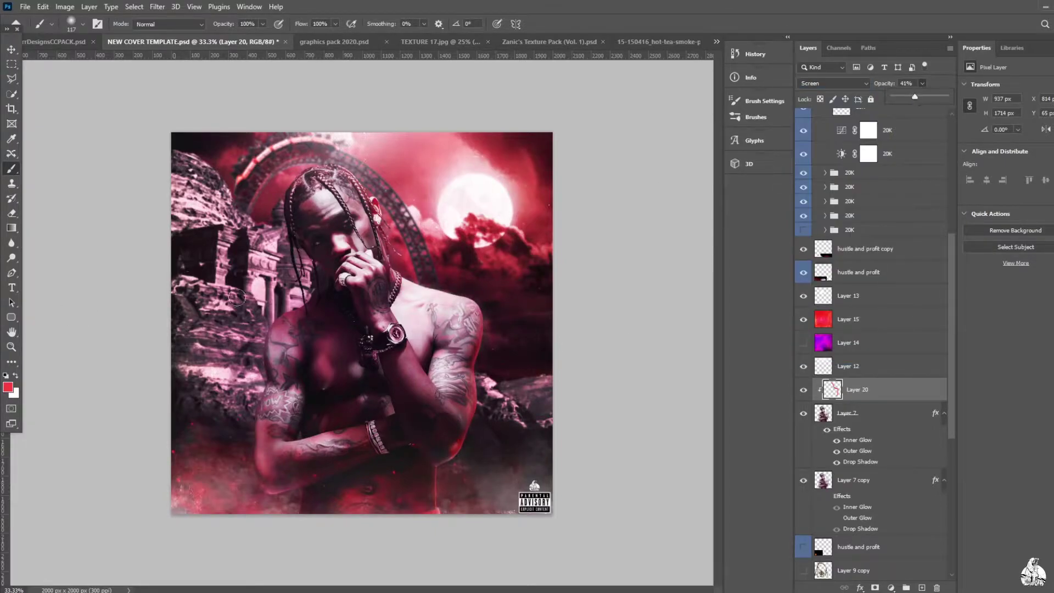
Select red Layer 15 and choose a soft-tipped Eraser
scroll(362, 325, "up", 2)
scroll(873, 275, "down", 2)
left_click(848, 249)
key("e")
left_click(82, 24)
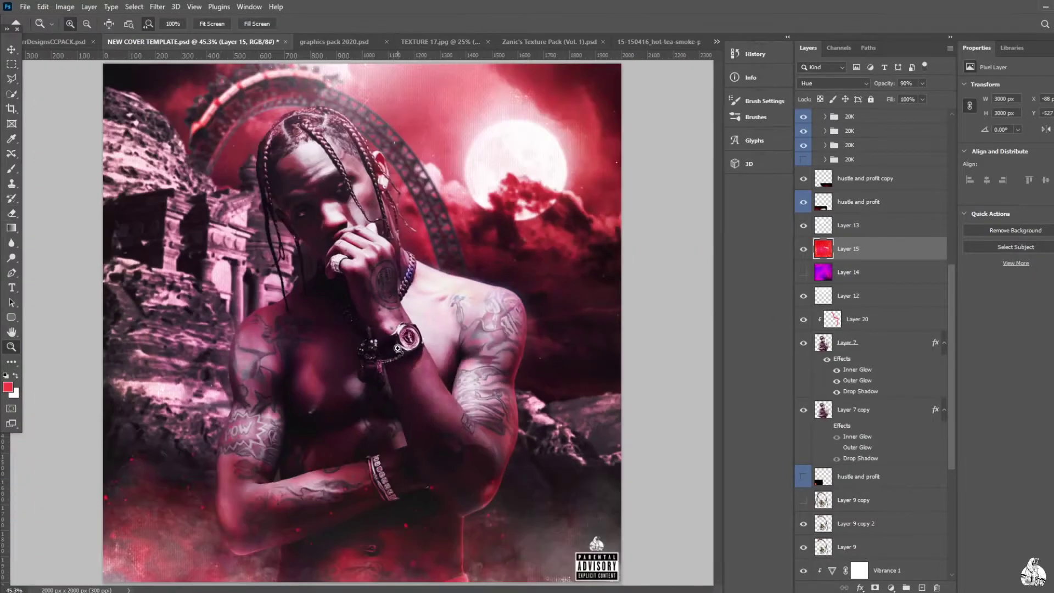
scroll(361, 324, "down", 1)
scroll(873, 275, "up", 2)
Set the hustle and profit copy layer to Screen blending
left_click(857, 272)
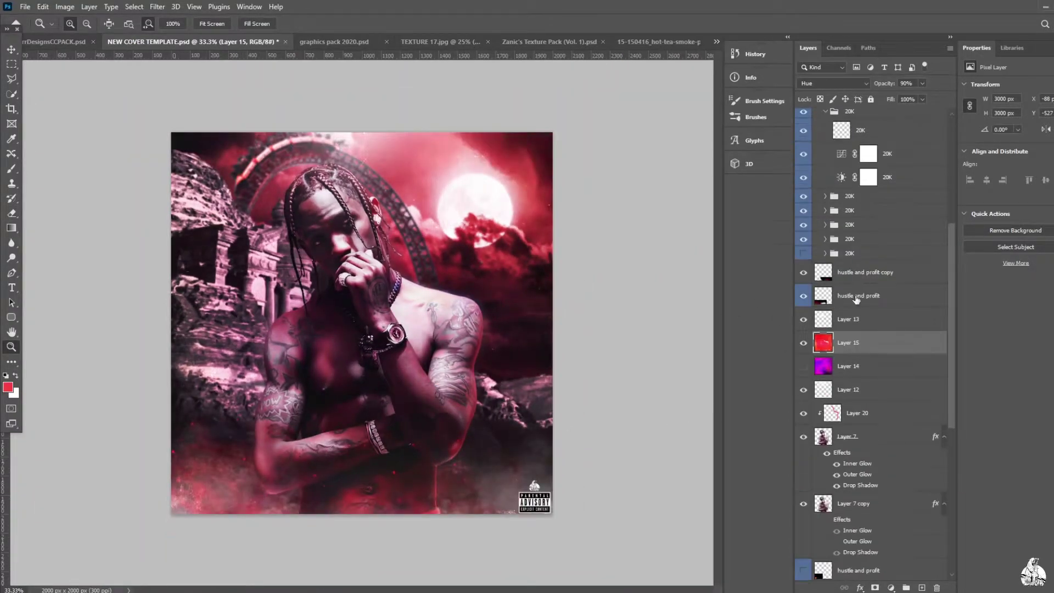
left_click(833, 83)
left_click(815, 188)
left_click(833, 83)
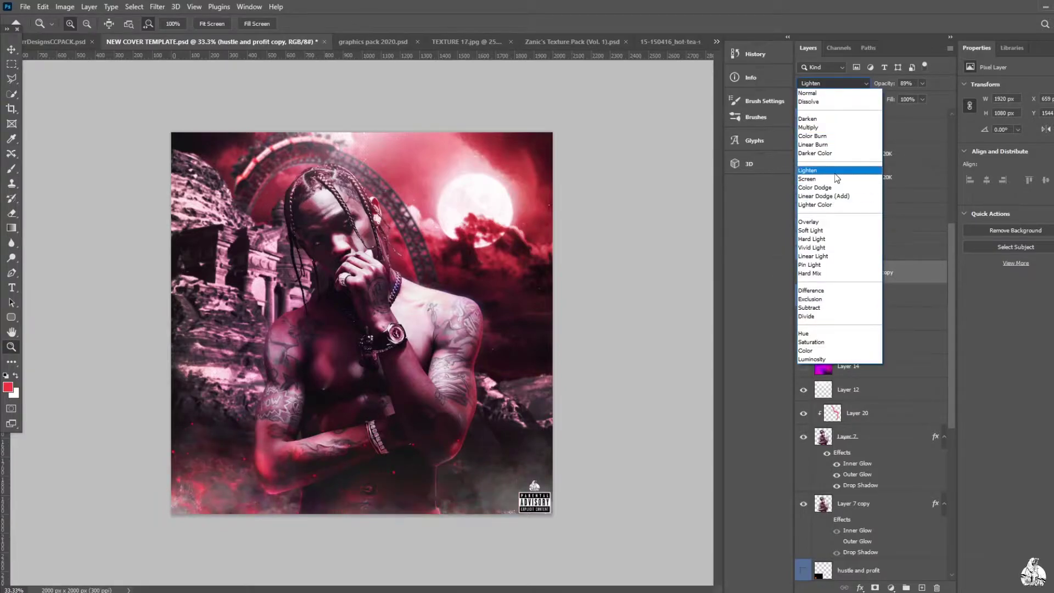
left_click(836, 179)
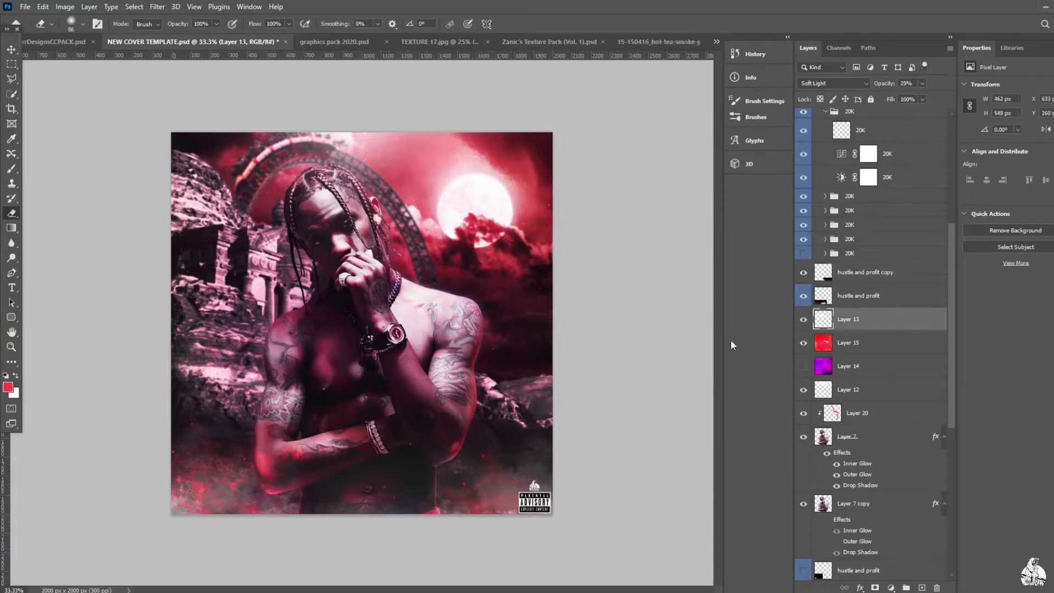
Duplicate the hustle and profit layer as hustle and profit copy 2
left_click(848, 389)
scroll(850, 219, "up", 10)
left_click(850, 218)
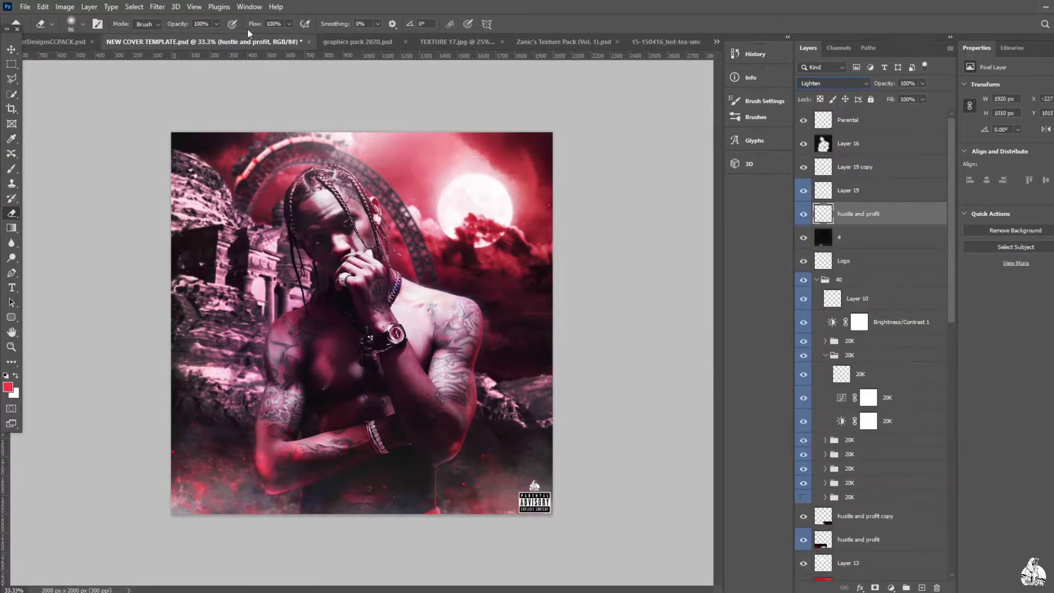
key("ctrl+j")
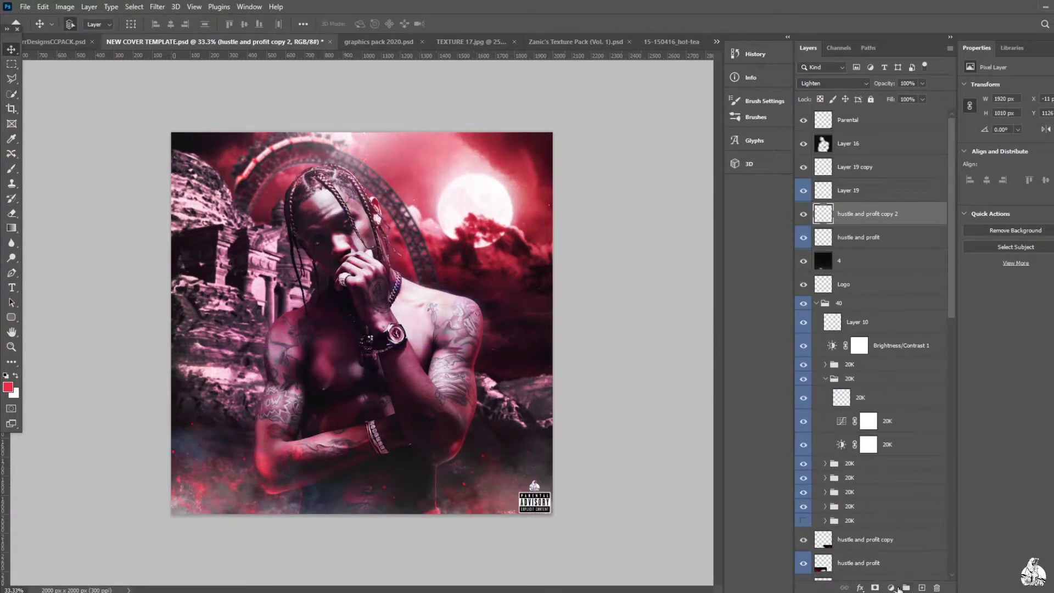
Add a black-to-white Gradient Map 2 above it, set to Screen
left_click(833, 83)
left_click(1008, 89)
left_click(654, 200)
left_click(837, 172)
left_click(833, 82)
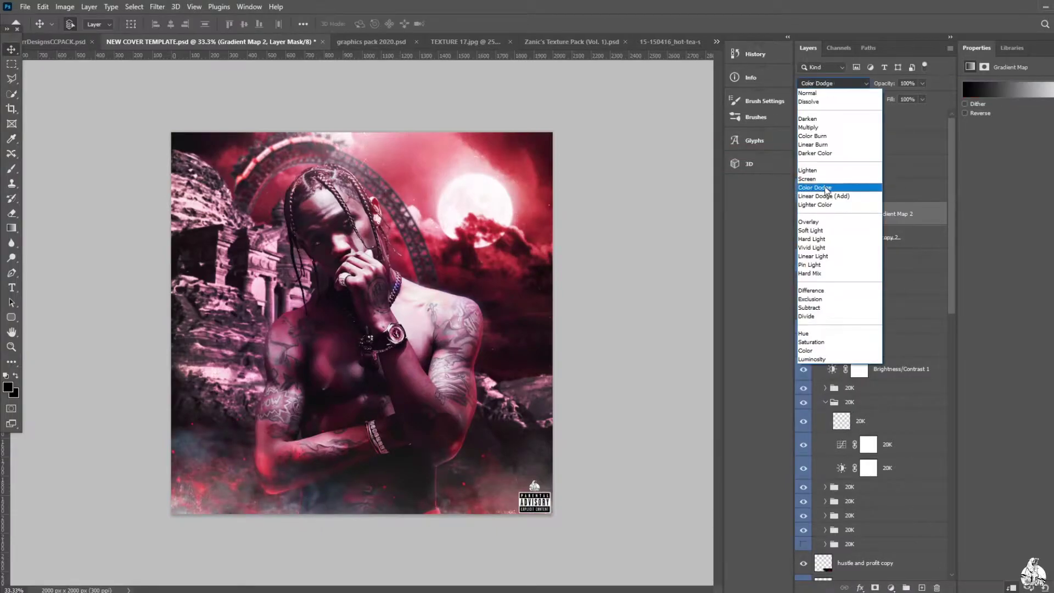
left_click(840, 187)
key("z")
left_click(371, 453, "alt")
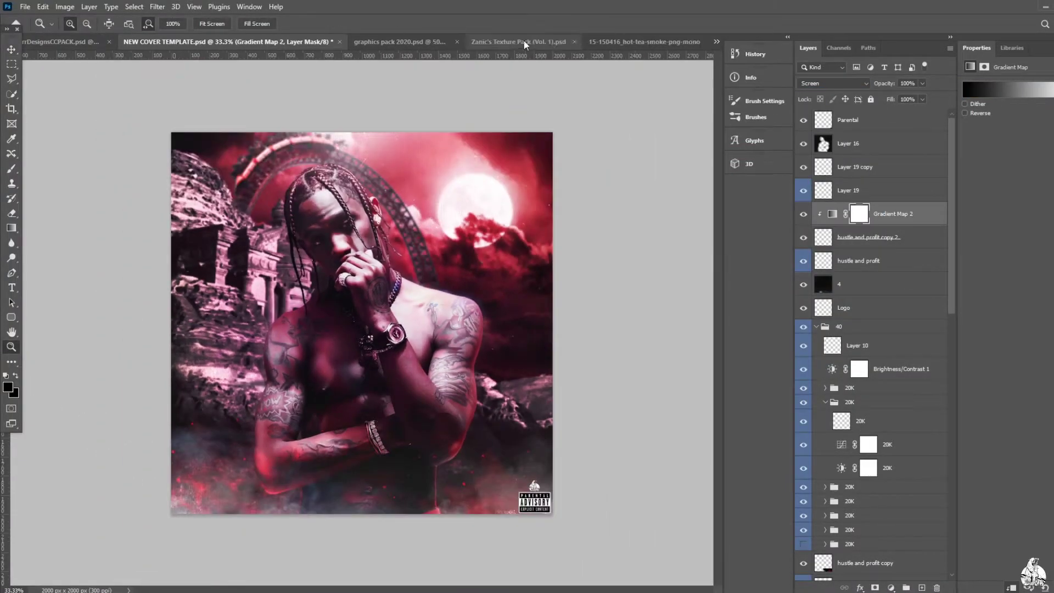
Create a new empty layer and load a white lightning brush tip
scroll(861, 349, "down", 10)
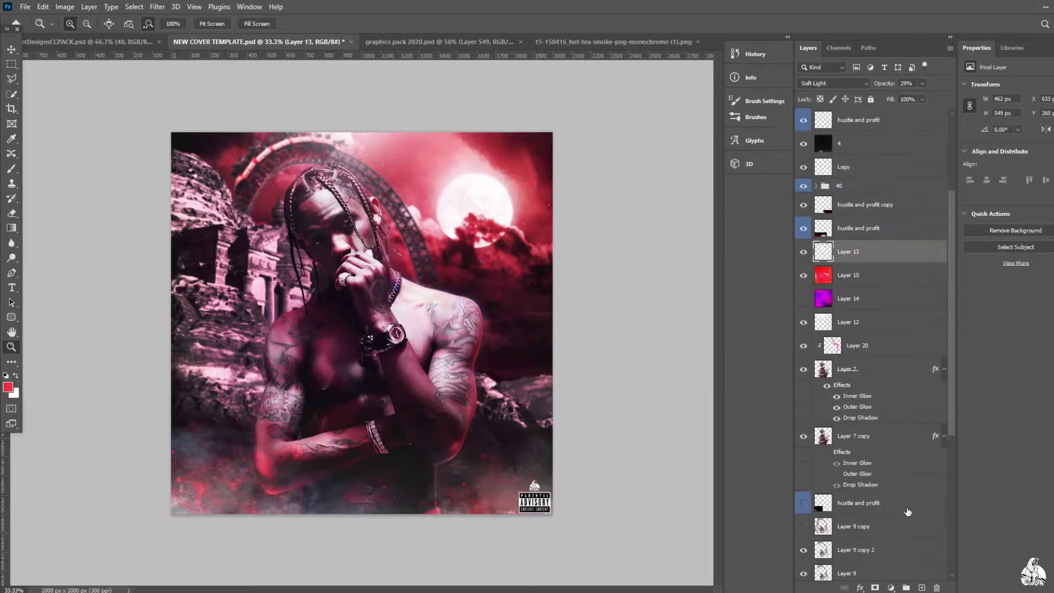
key("ctrl+shift+alt+n")
key("b")
right_click(84, 205)
left_click(83, 127)
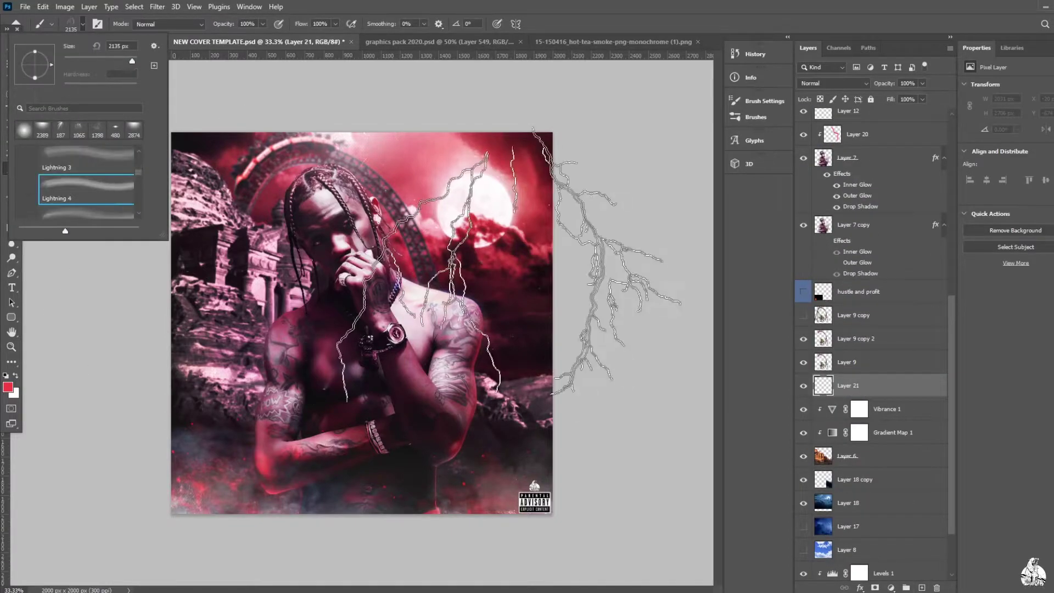
left_click(7, 387)
left_click(560, 240)
left_click(808, 238)
Brush white lightning bolts beside the moon, down the right side and at the upper right
left_click(393, 237)
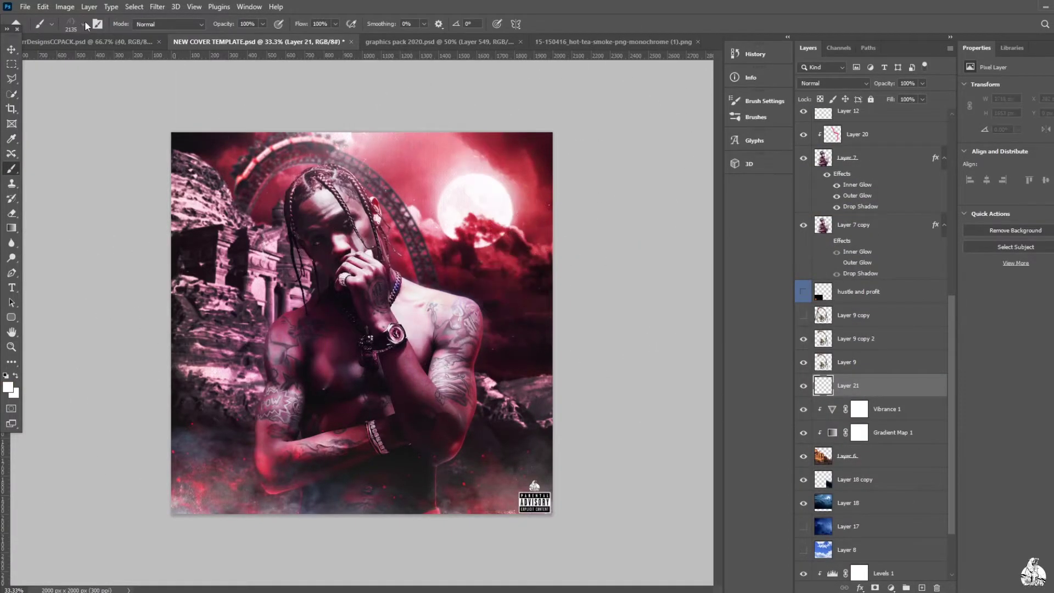
left_click(516, 340)
left_click(83, 24)
key("Return")
left_click(52, 24)
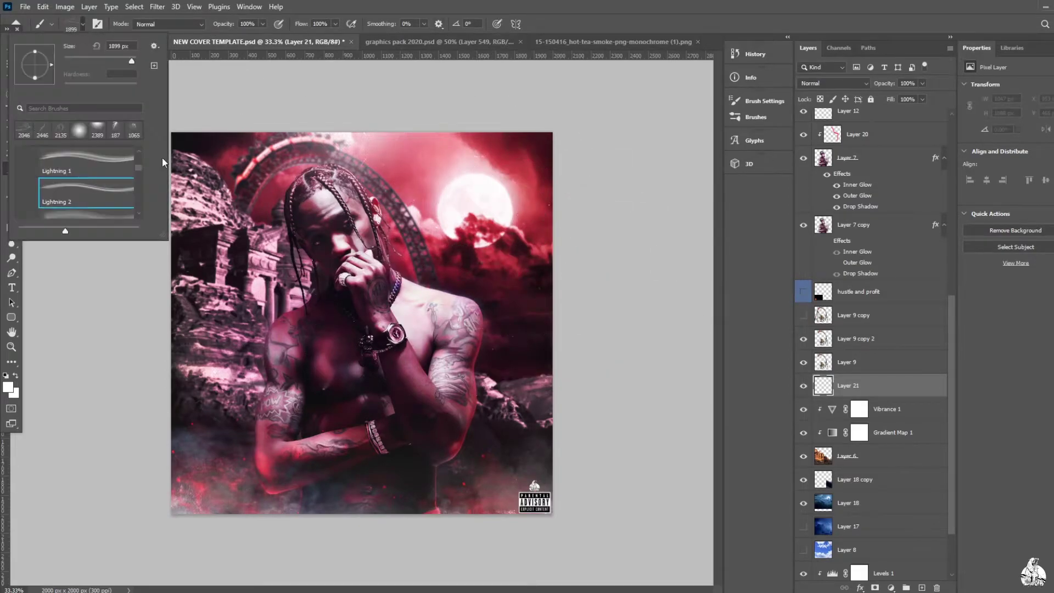
left_click(82, 209)
Soften the lightning layer with a Gaussian Blur
left_click(505, 277)
left_click(158, 7)
left_click(182, 20)
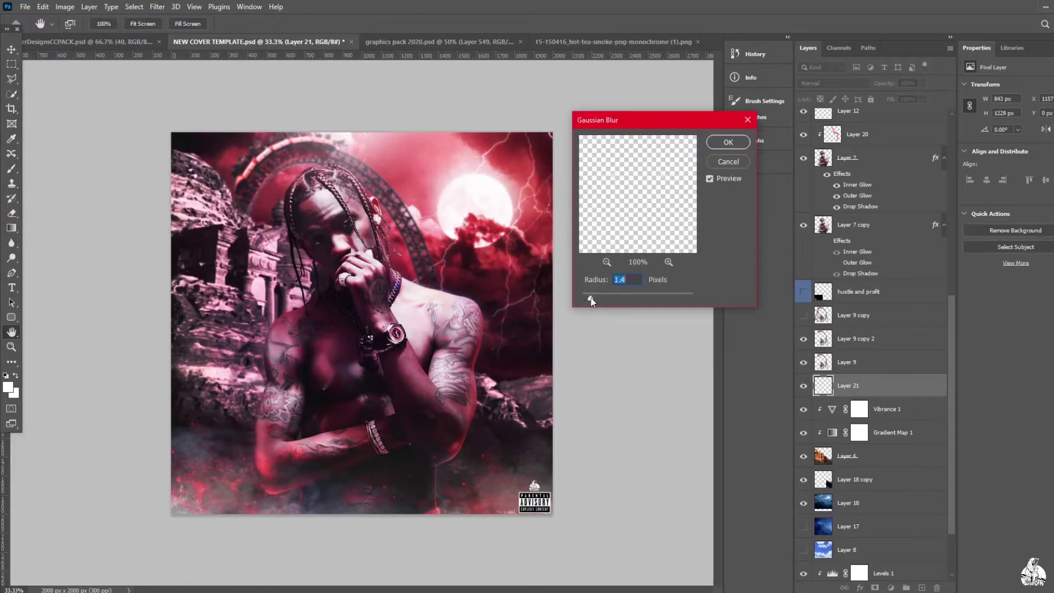
key("Return")
Zoom in on the cover and open graphics pack 2020.psd
key("e")
scroll(868, 285, "up", 10)
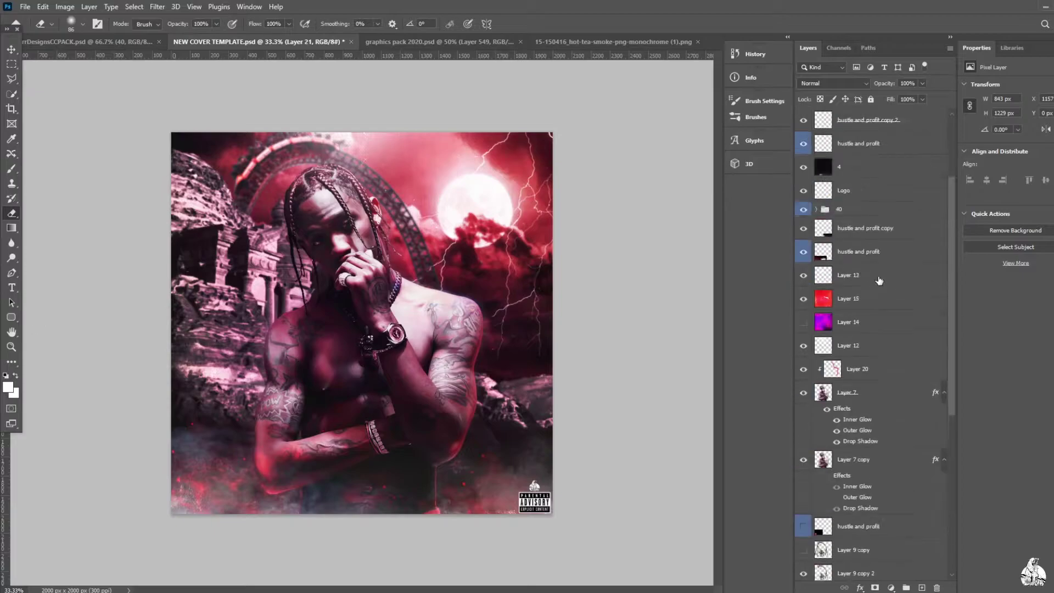
key("z")
left_click_drag(360, 323, 389, 240)
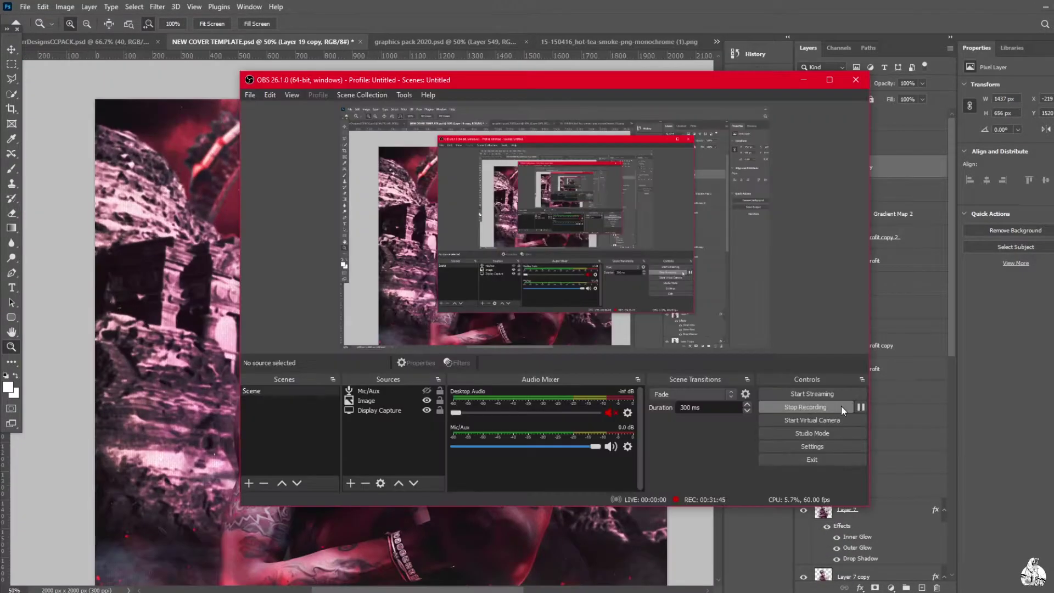
key("ctrl+o")
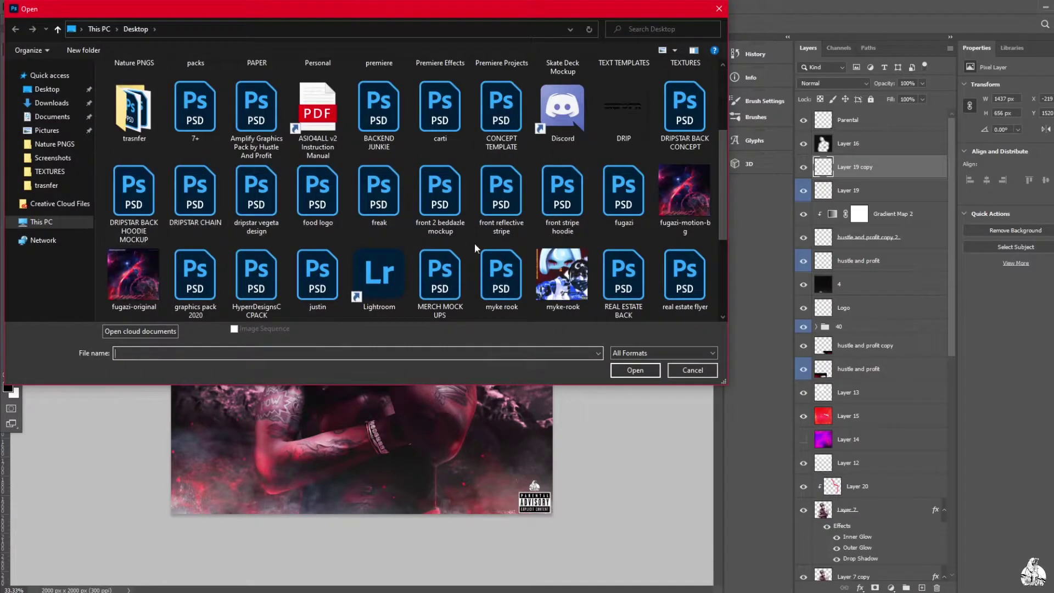
double_click(195, 275)
Back in scott.psd, add a Curves adjustment above Layer 16 that tones down the highlights
key("ctrl+Tab")
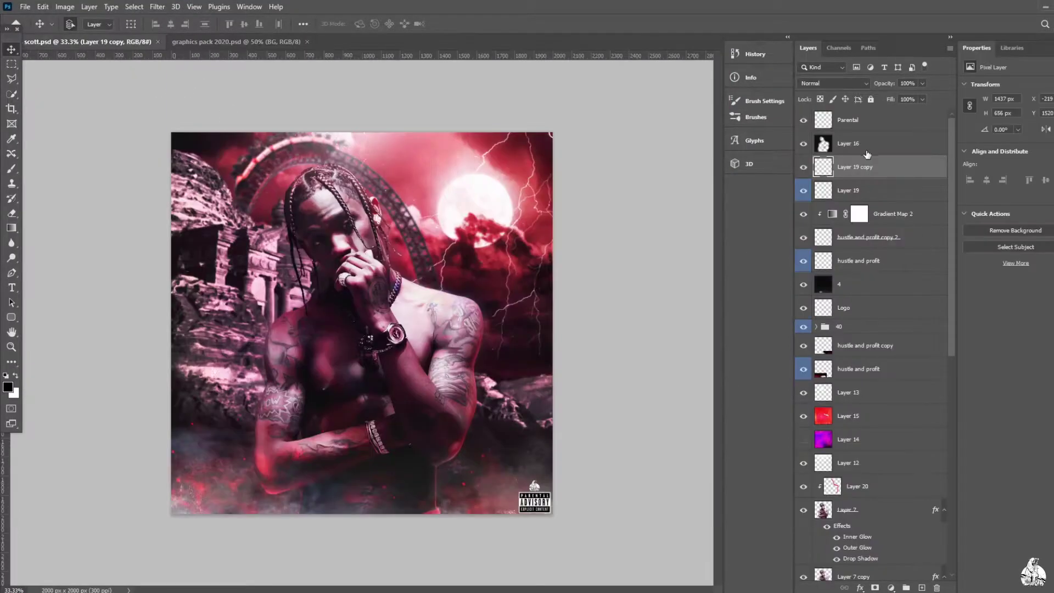
left_click(867, 151)
left_click(891, 588)
left_click(923, 468)
left_click_drag(1046, 148, 1019, 175)
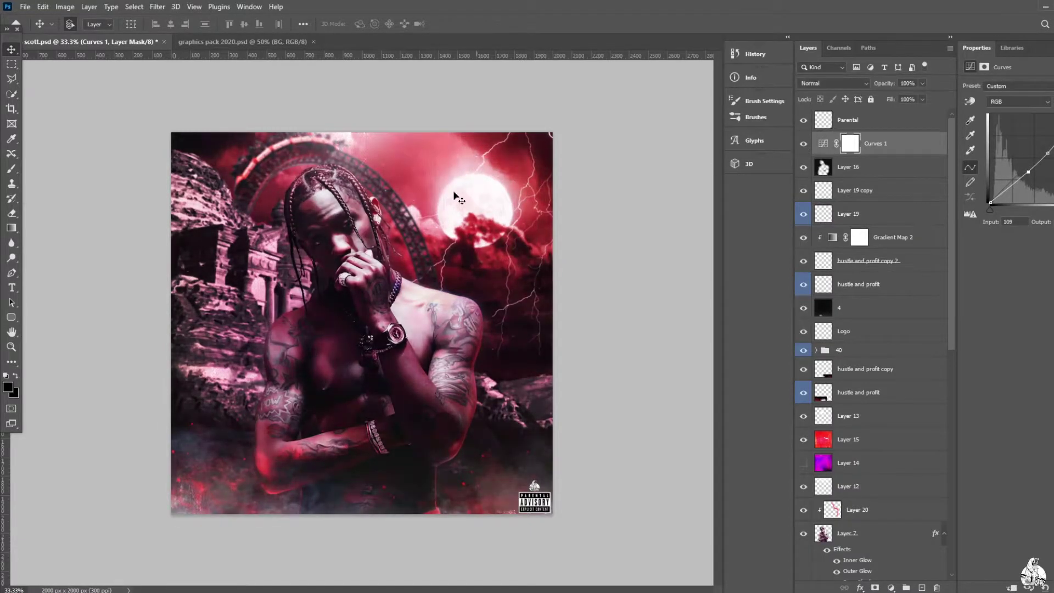
Set Layer 7 copy to Color Dodge and add a Levels adjustment with midtones at 1.04
key("z")
left_click(454, 200)
scroll(863, 358, "down", 5)
left_click(862, 343)
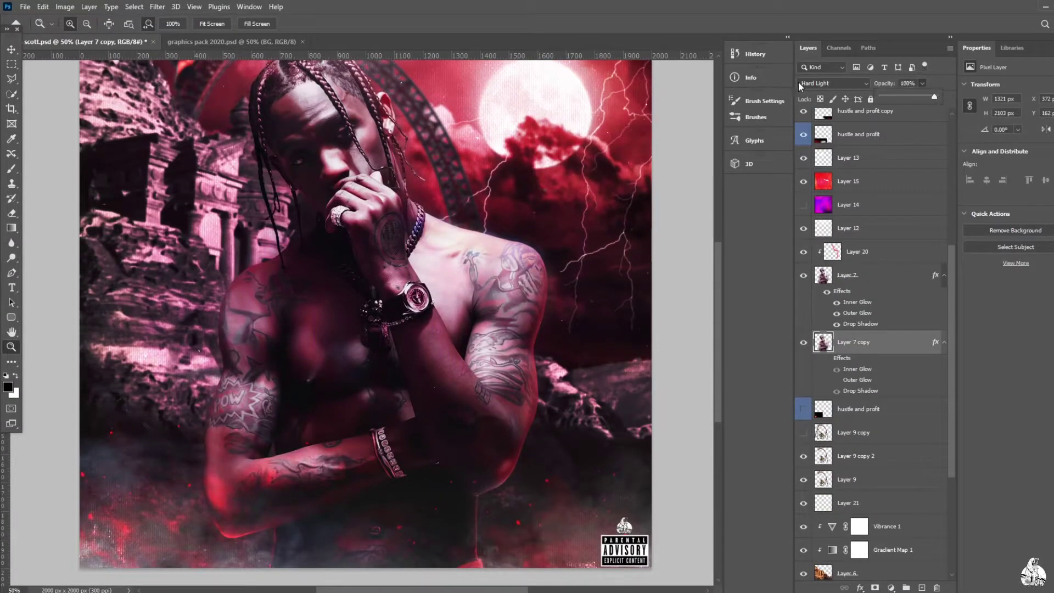
left_click(824, 84)
left_click(818, 178)
left_click(362, 331)
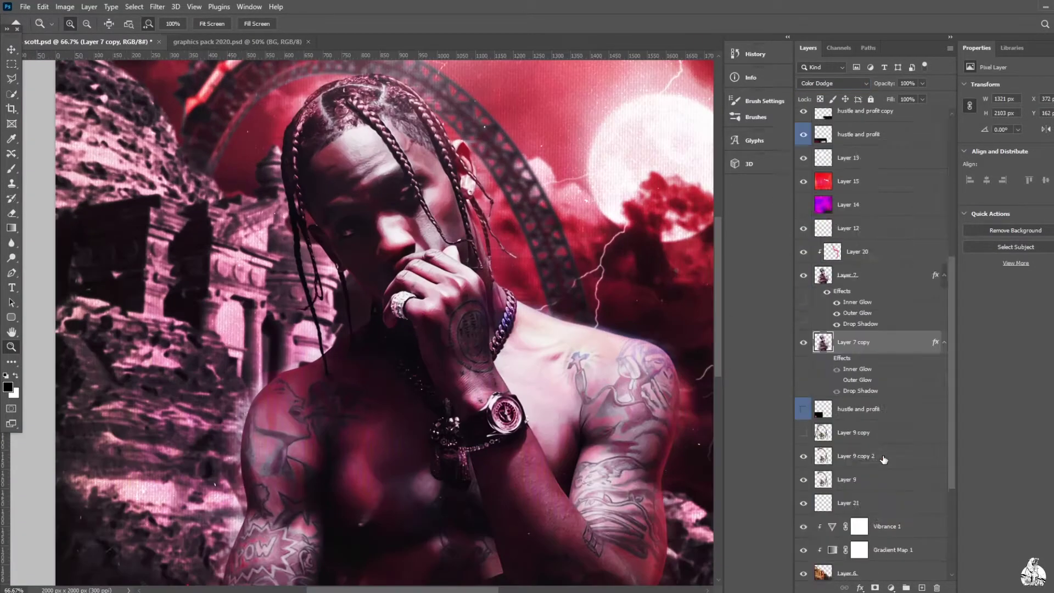
left_click_drag(1046, 169, 1037, 170)
key("ctrl+minus")
key("ctrl+minus")
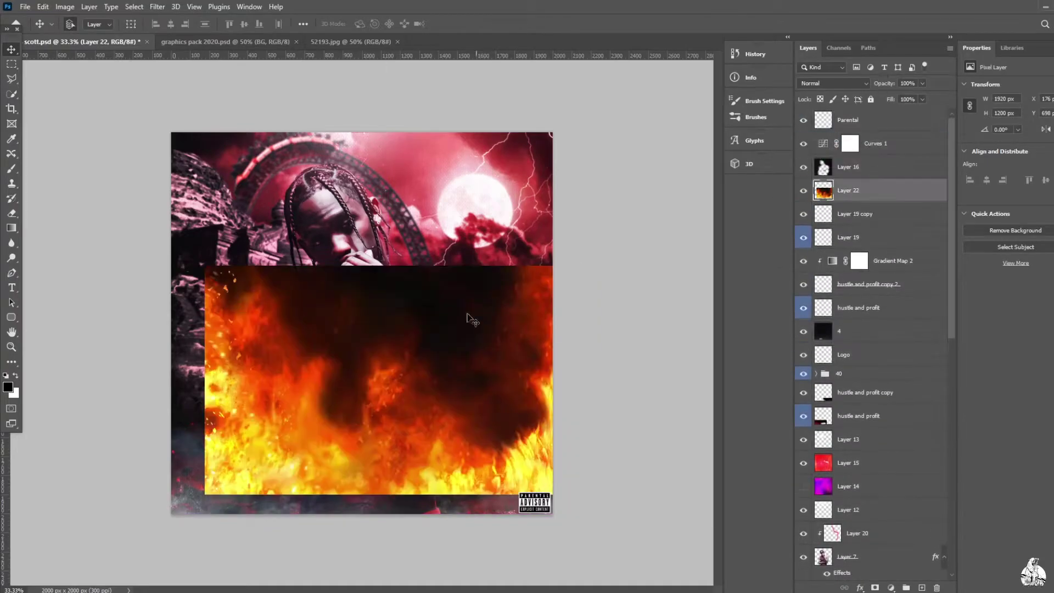
Set the fire layer to Screen, Gaussian Blur it 8.6 px, then switch it to Lighten
left_click(832, 83)
left_click(807, 179)
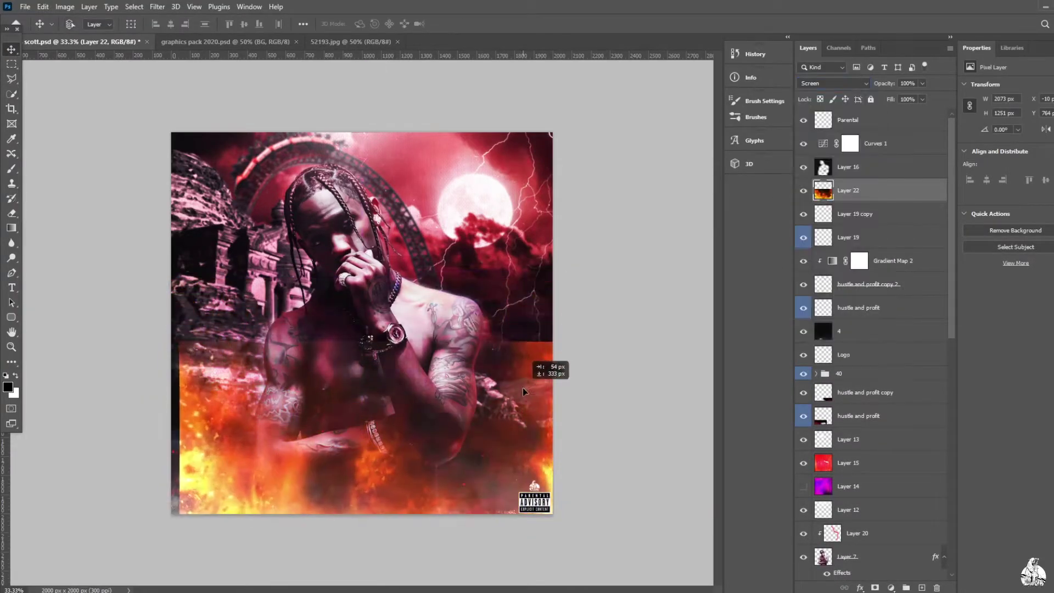
left_click(157, 7)
left_click(181, 19)
left_click_drag(609, 293, 623, 299)
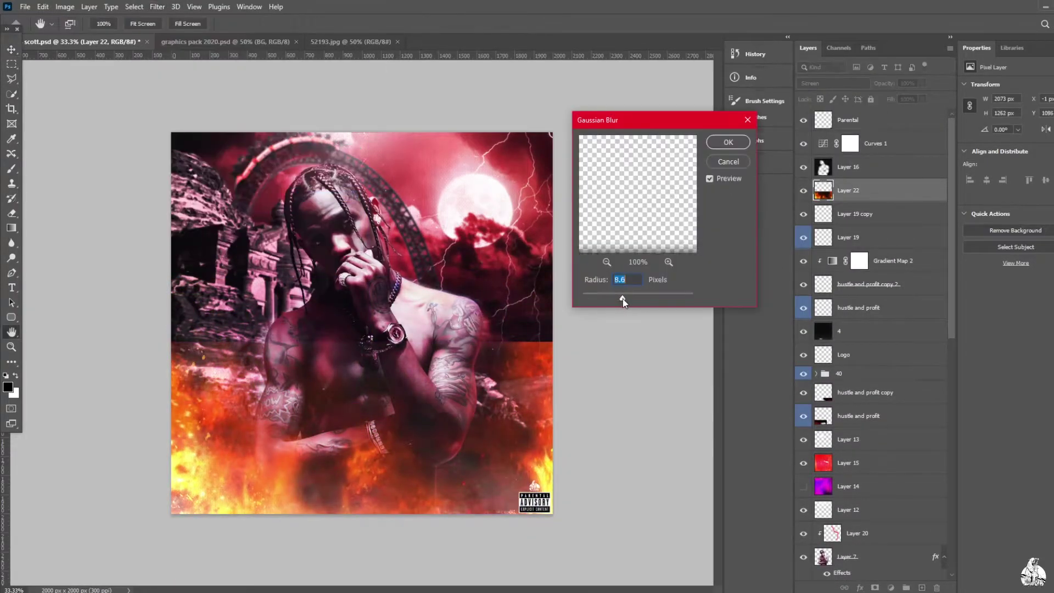
left_click(728, 142)
left_click(832, 83)
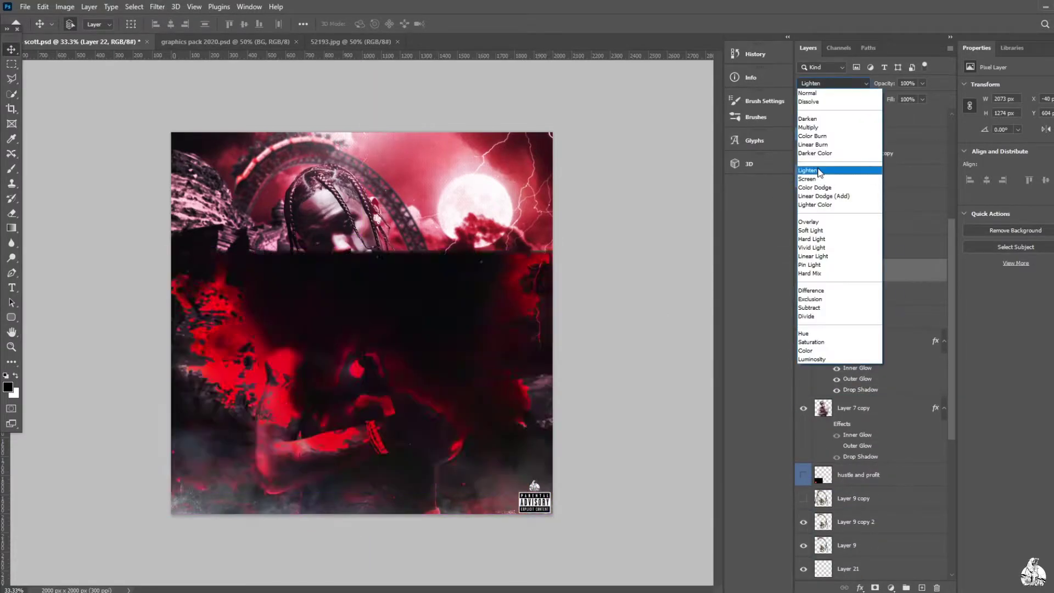
left_click(820, 172)
Copy a Clouds layer and the red ember particles layer from graphics pack 2020 into the cover
left_click(225, 42)
left_click(816, 330)
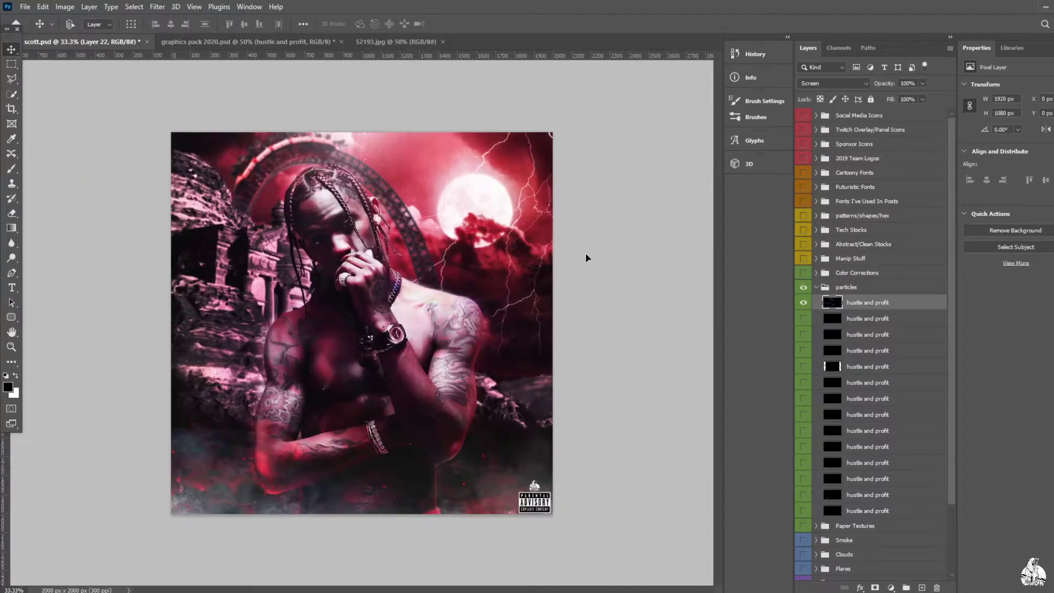
left_click_drag(657, 297, 510, 233)
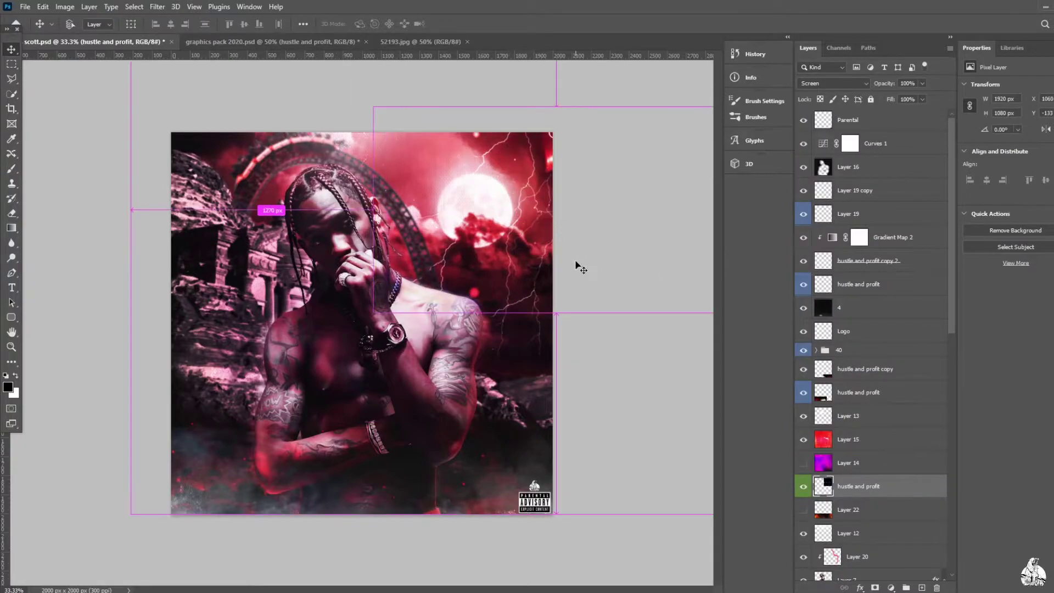
left_click(269, 42)
left_click(805, 507)
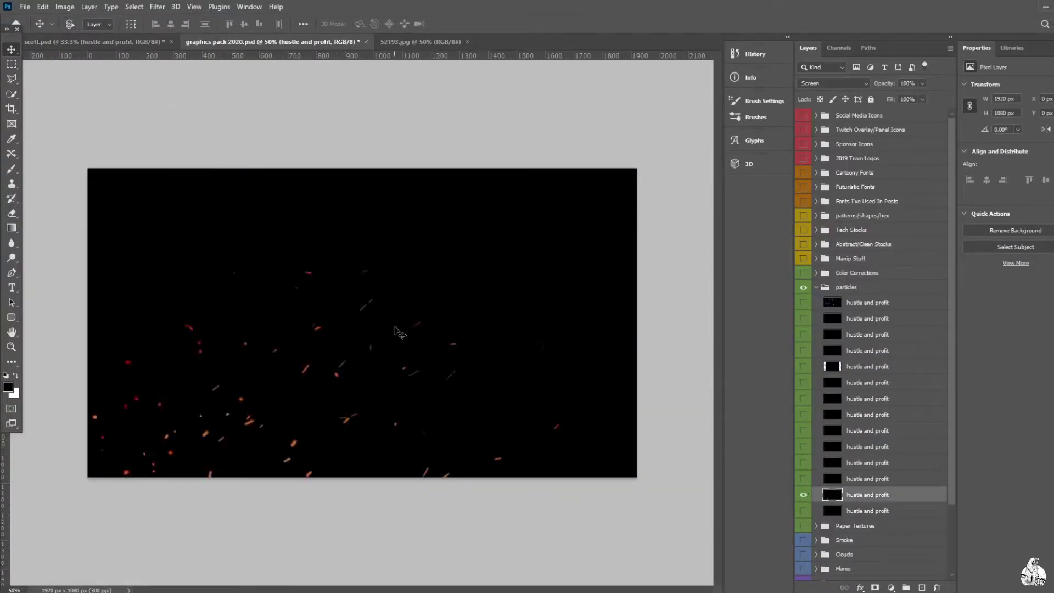
left_click_drag(393, 330, 321, 487)
Duplicate the ember particles layer and apply a blur filter to the copy
key("ctrl+j")
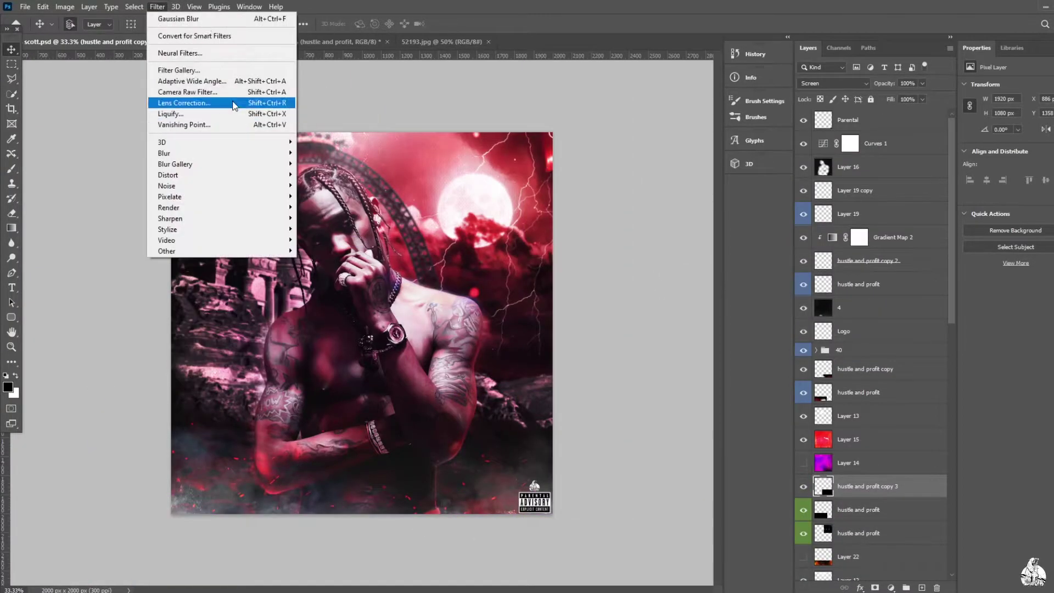
left_click(157, 6)
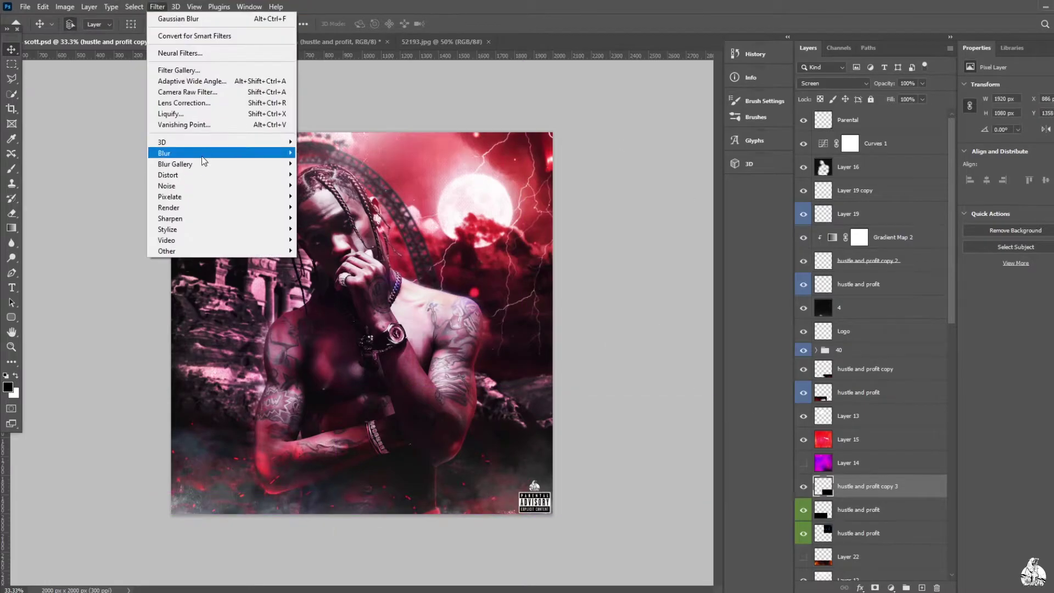
left_click(187, 149)
key("Escape")
key("alt+bracketleft")
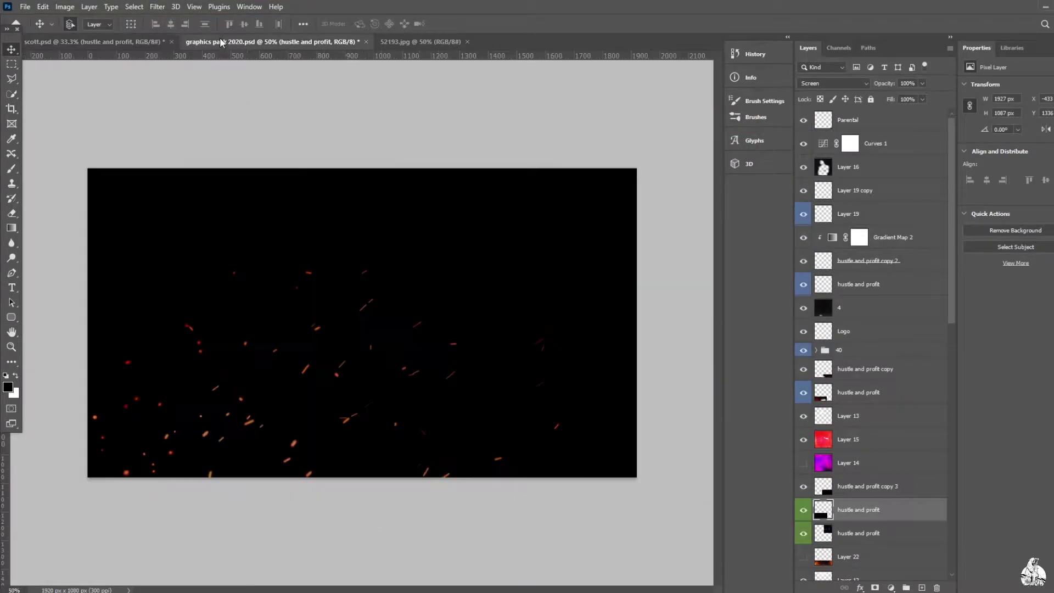
key("ctrl+Tab")
Open Natures_51.png from the Nature PNGS folder
left_click(816, 258)
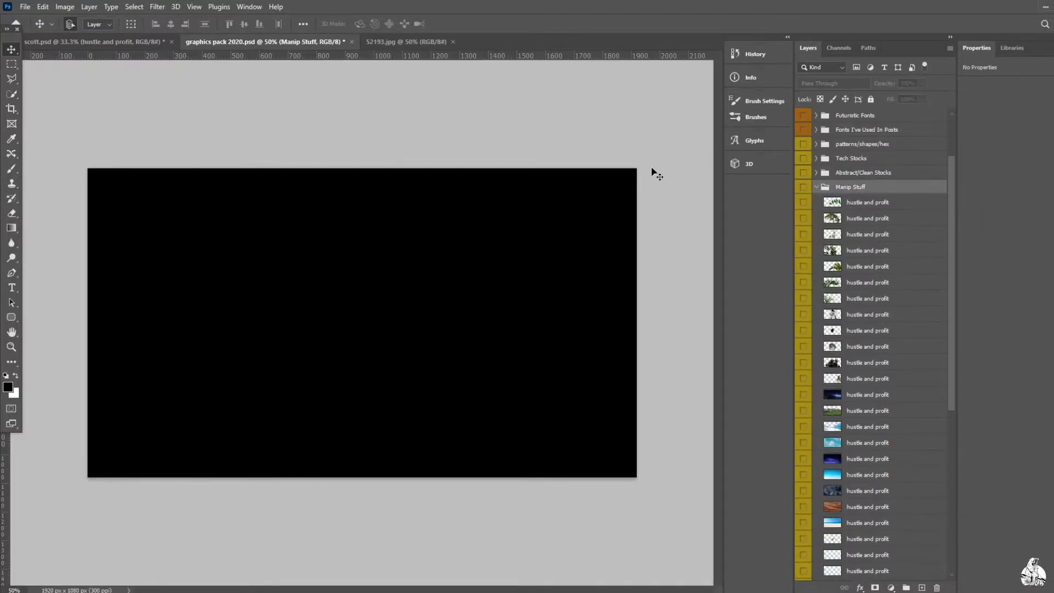
key("ctrl+Tab")
key("ctrl+o")
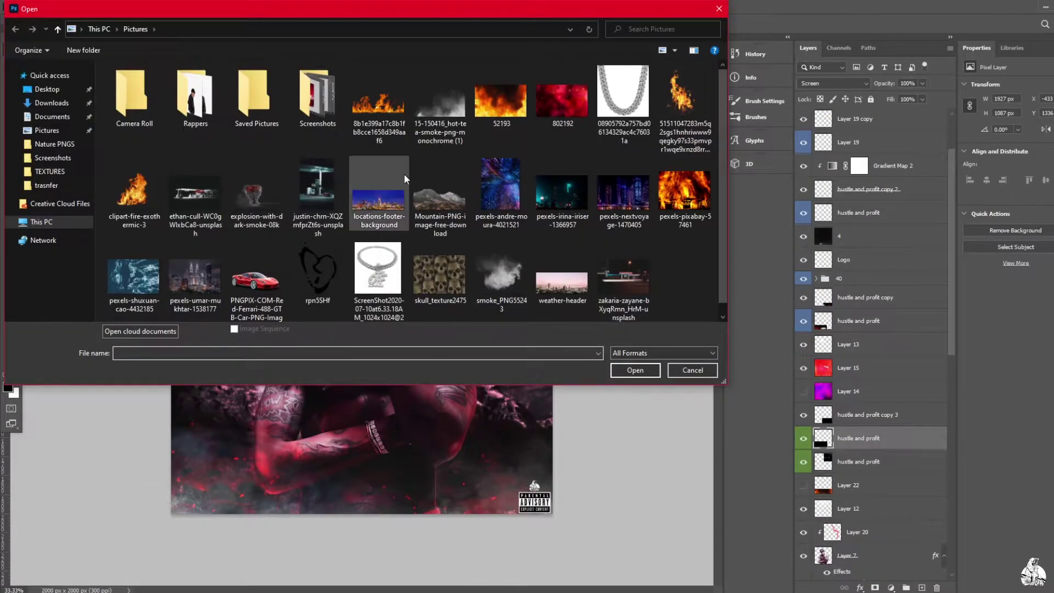
left_click(54, 144)
scroll(598, 206, "down", 5)
scroll(596, 202, "down", 5)
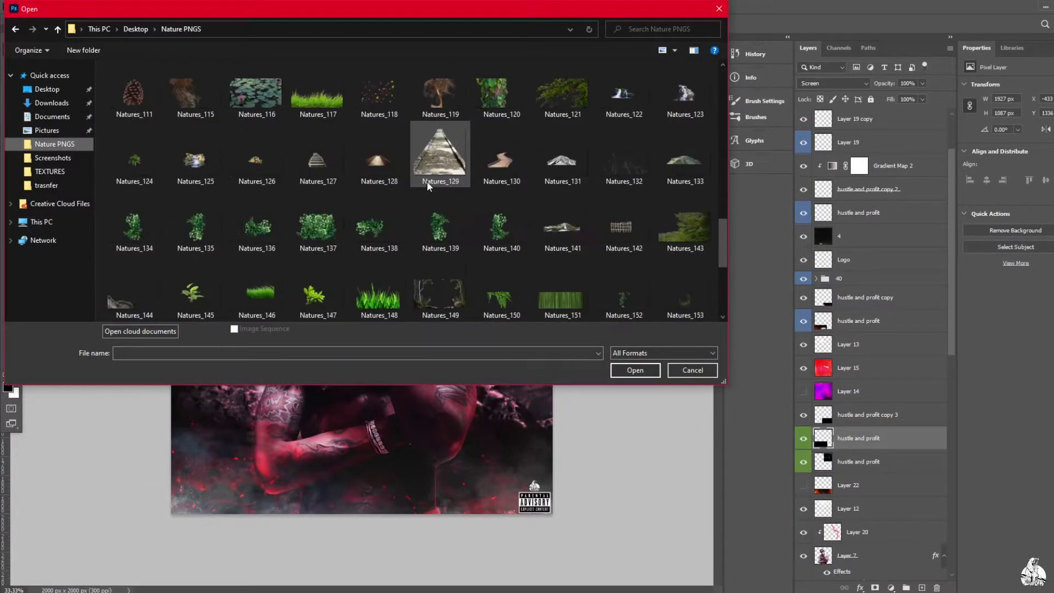
scroll(427, 181, "down", 3)
scroll(282, 213, "up", 3)
scroll(283, 215, "up", 3)
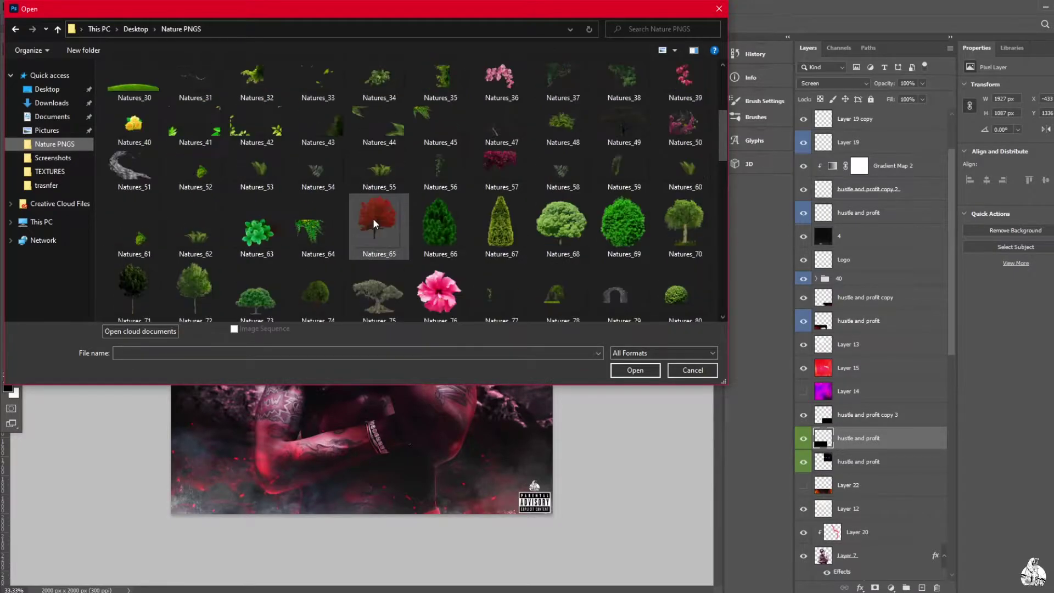
double_click(373, 218)
Place Natures_51 in the cover as Layer 23, rotated 30 degrees
mouse_move(463, 377)
left_mouse_down()
mouse_move(472, 401)
mouse_move(575, 490)
left_mouse_up()
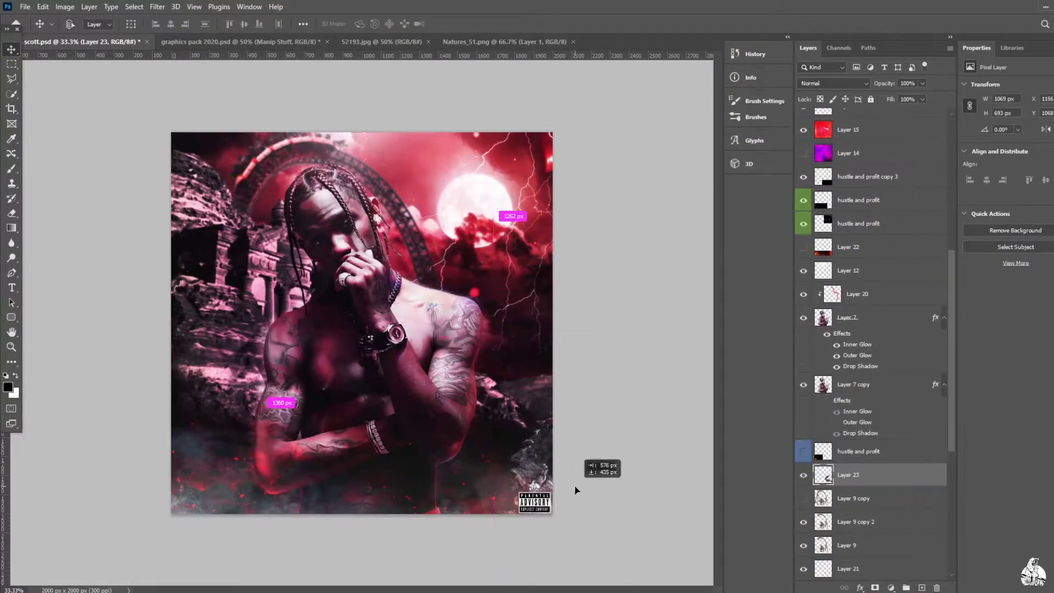
key("ctrl+t")
left_click_drag(577, 410, 604, 438)
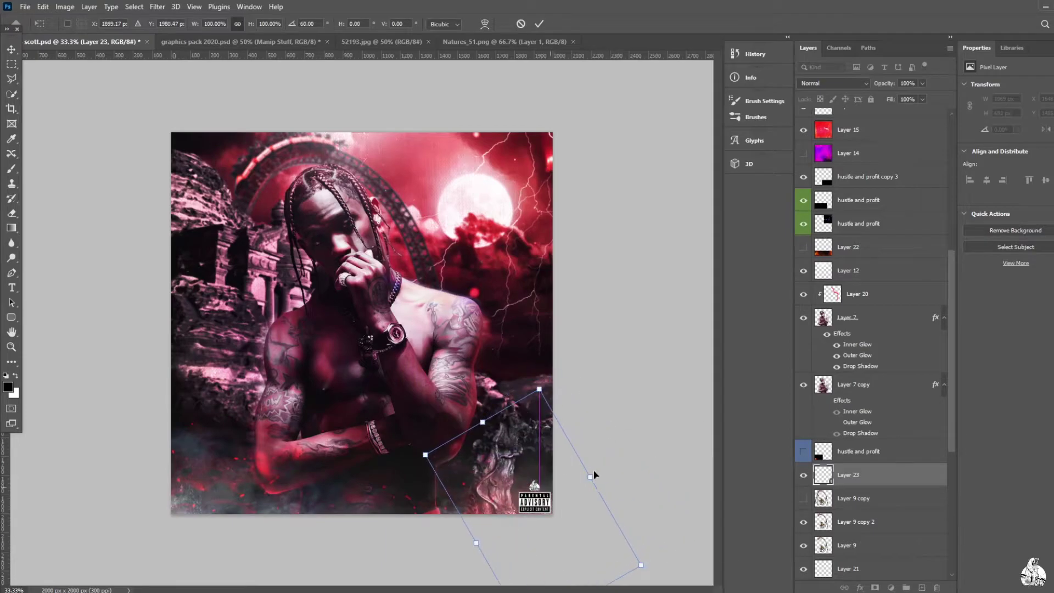
key("Return")
Browse the graphics pack's Manip Stuff layers and show the palm leaves layer
left_click(25, 7)
left_click(46, 32)
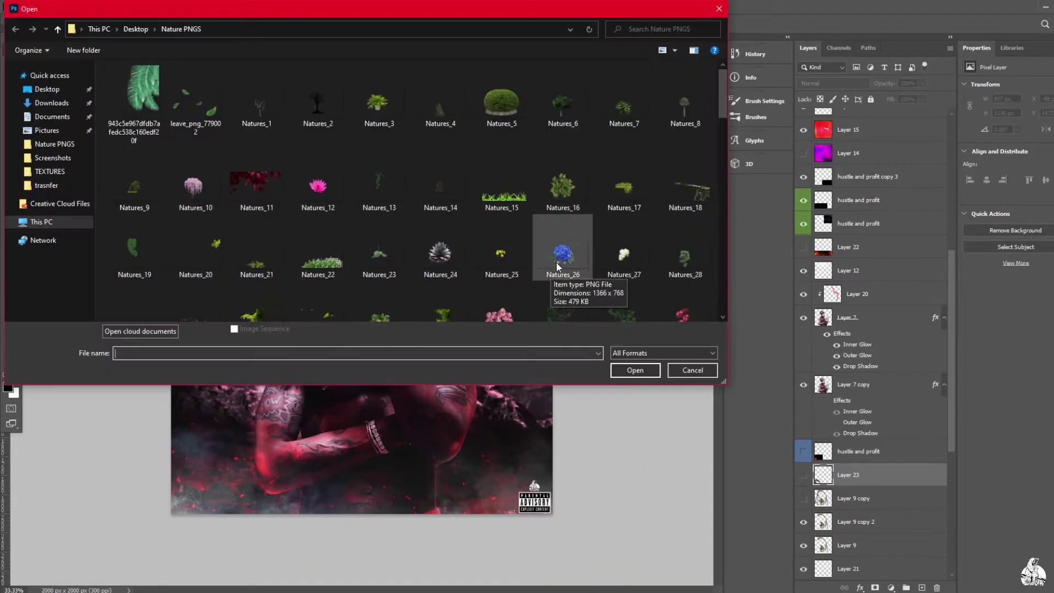
scroll(568, 215, "down", 10)
scroll(624, 245, "down", 5)
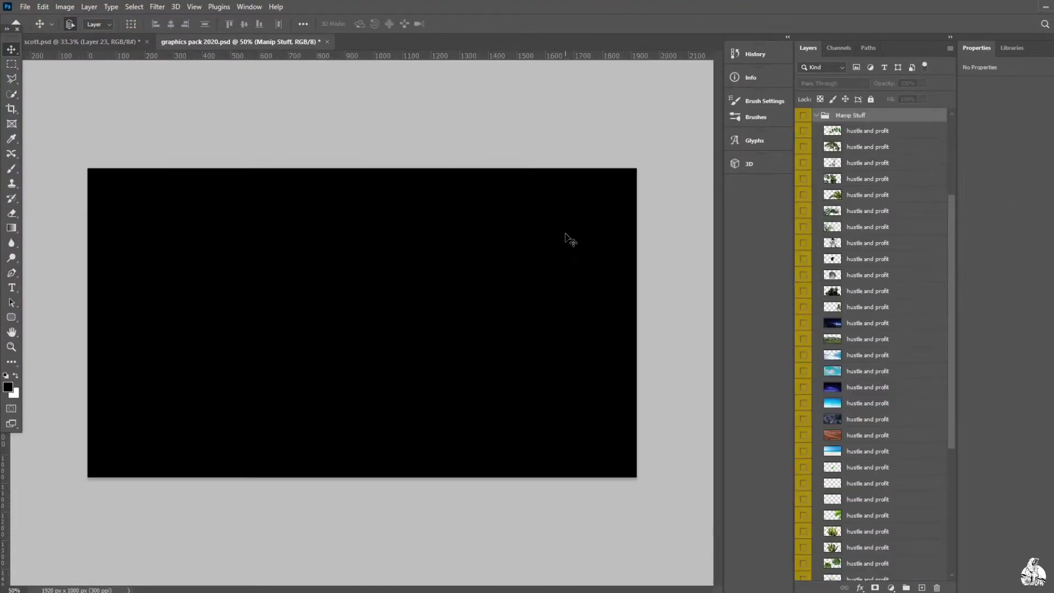
left_click(803, 147)
left_click(803, 195)
left_click(803, 243)
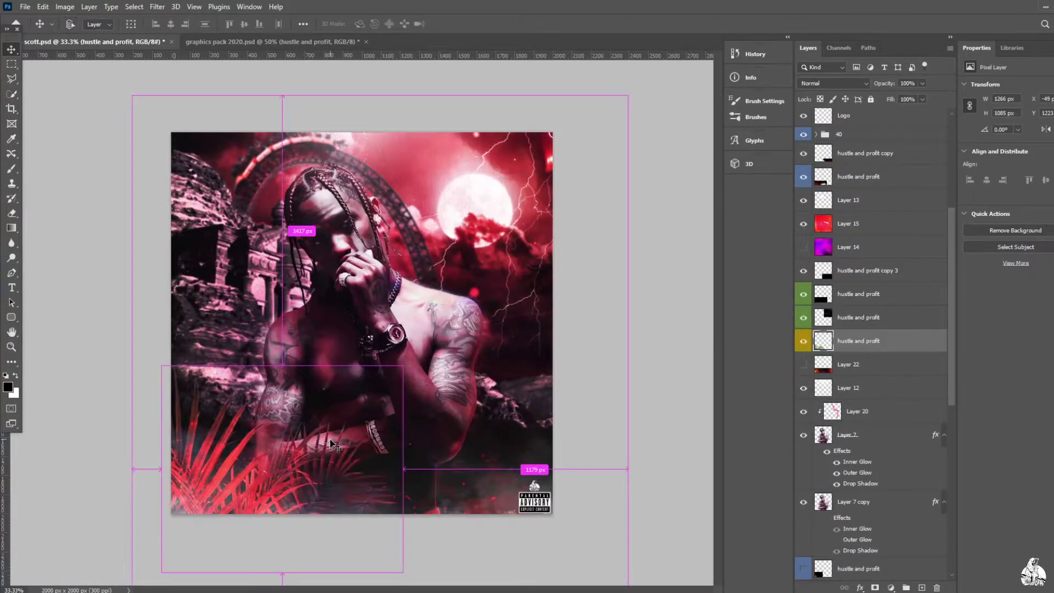
Bring the palm leaves into the cover and blur them
key("ctrl+t")
mouse_move(111, 36)
left_mouse_down()
mouse_move(316, 374)
mouse_move(316, 436)
mouse_move(286, 434)
left_mouse_up()
key("Return")
left_click(157, 7)
left_click(341, 174)
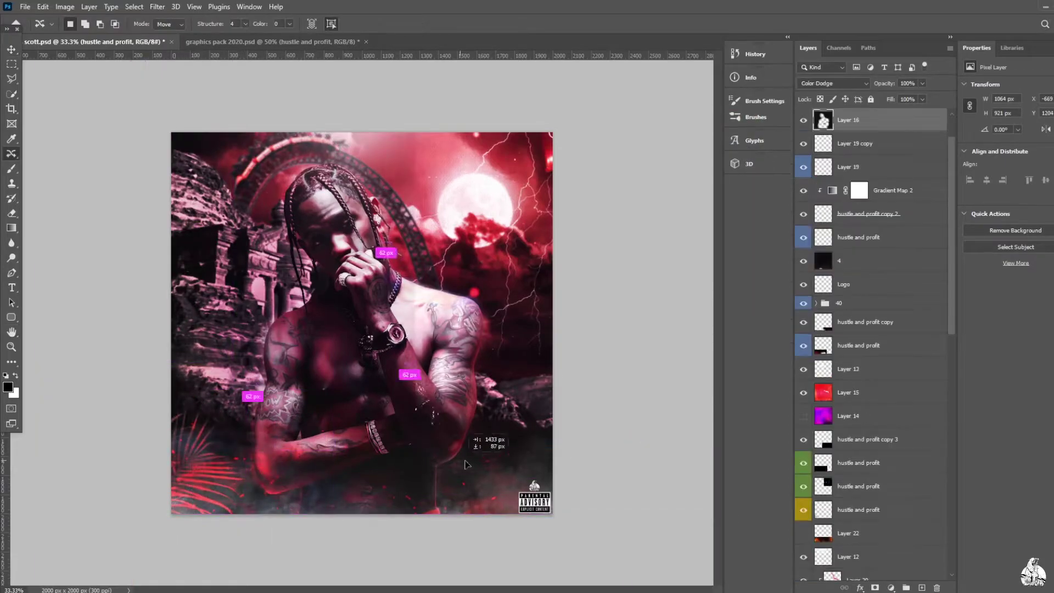
right_click(220, 436)
left_click(231, 440)
Duplicate the red palm leaves and position them at the cover's bottom-left
key("v")
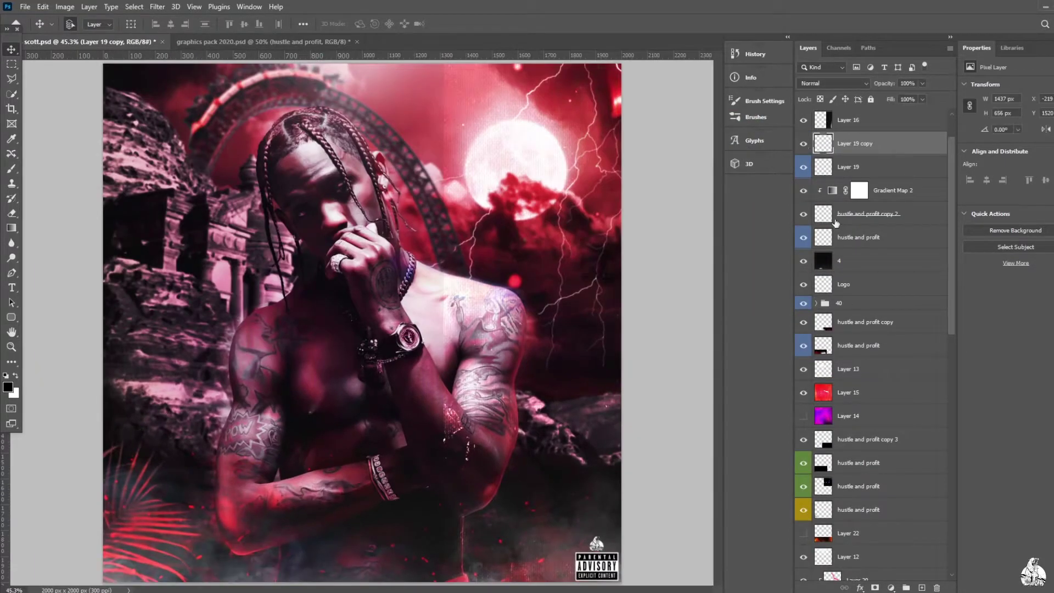
scroll(865, 313, "down", 3)
mouse_move(557, 395)
left_mouse_down()
mouse_move(494, 524)
mouse_move(574, 451)
left_mouse_up()
key("z")
right_click(167, 336)
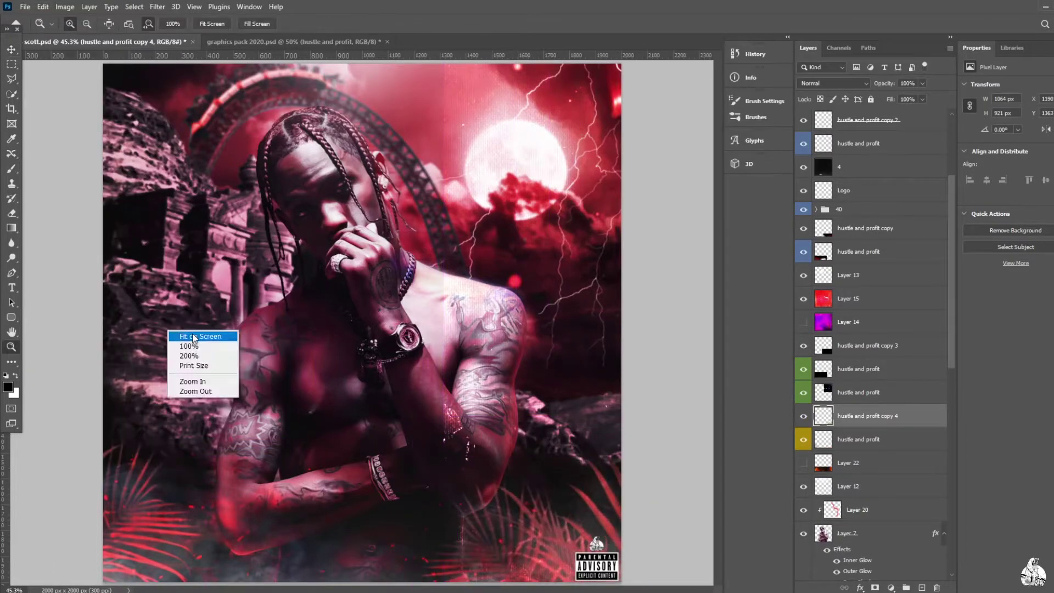
left_click(190, 391)
left_click(11, 51)
left_click_drag(510, 486, 594, 413)
left_click_drag(508, 532, 526, 524)
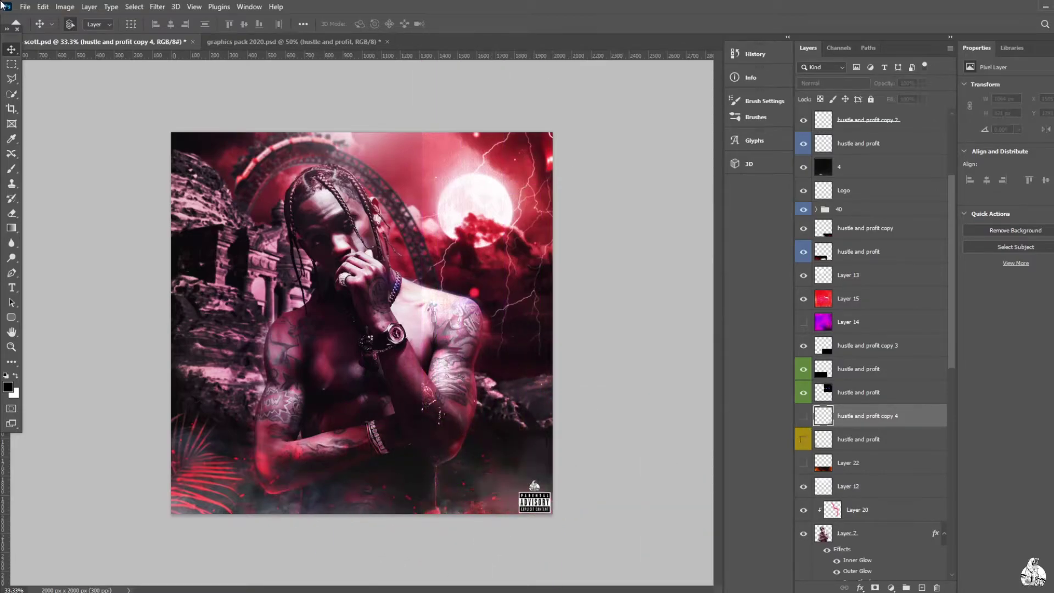
left_click(291, 42)
left_click(804, 293)
Bring the graphics pack's cactus into the cover, shrunk and moved up-right
left_click(803, 348)
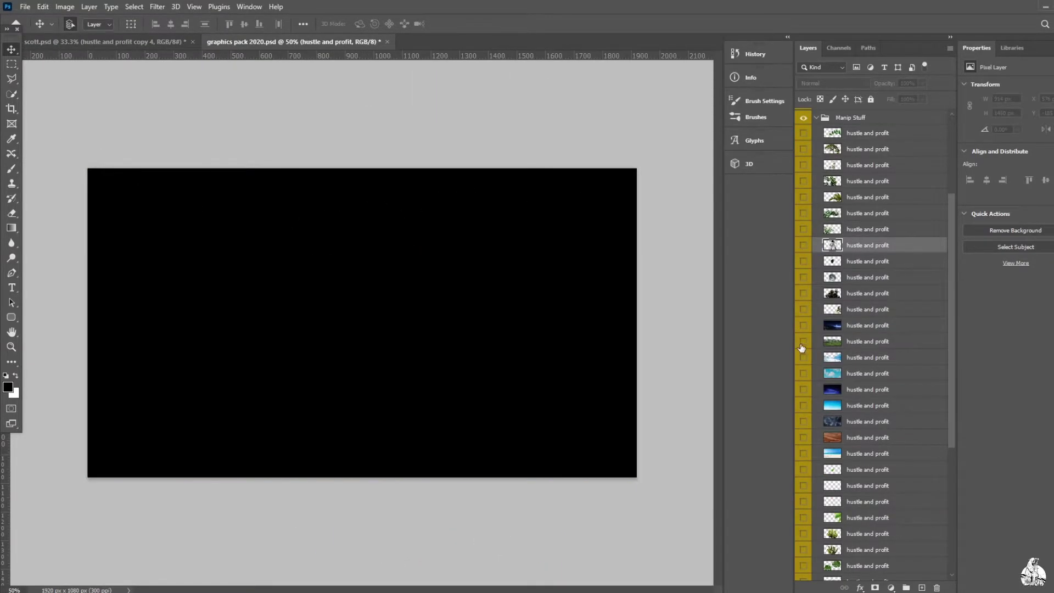
left_click(803, 329)
scroll(804, 357, "down", 3)
left_click(803, 390)
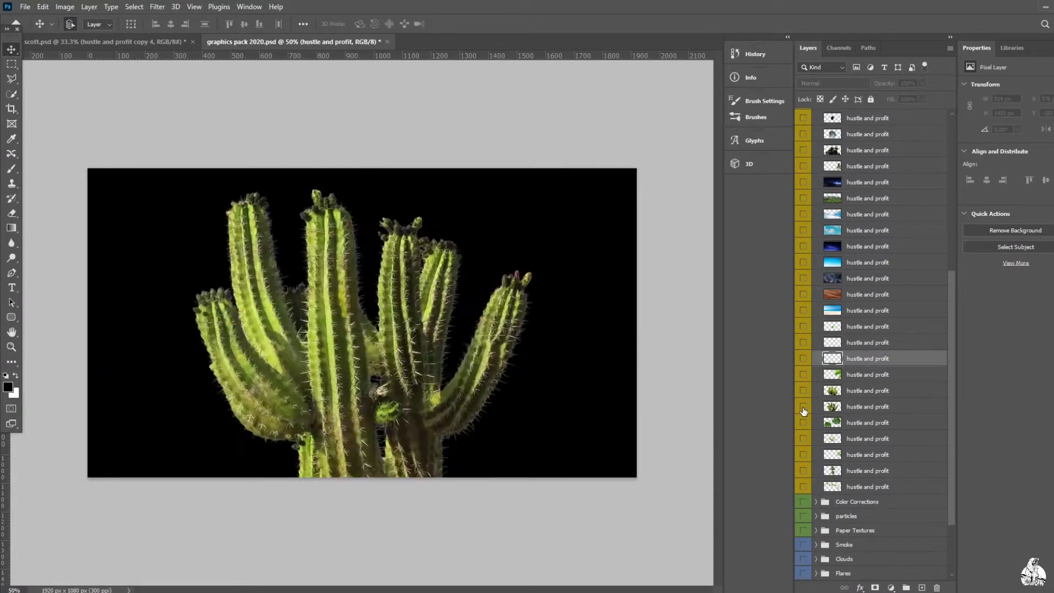
left_click_drag(363, 324, 626, 295)
key("ctrl+t")
mouse_move(541, 308)
left_mouse_down()
mouse_move(504, 405)
mouse_move(471, 437)
left_mouse_up()
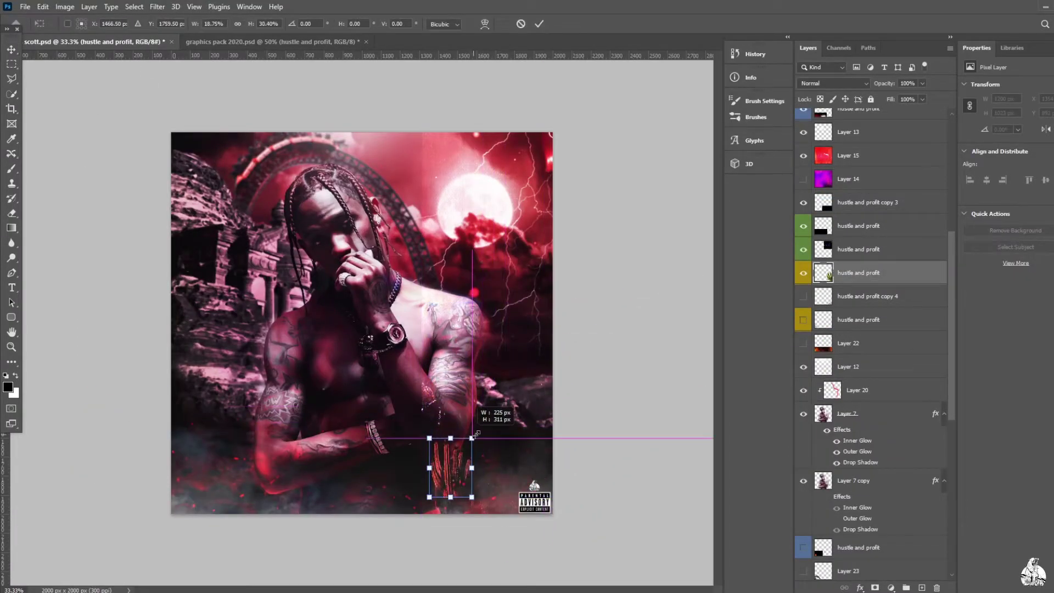
left_click_drag(451, 472, 527, 403)
key("Return")
key("e")
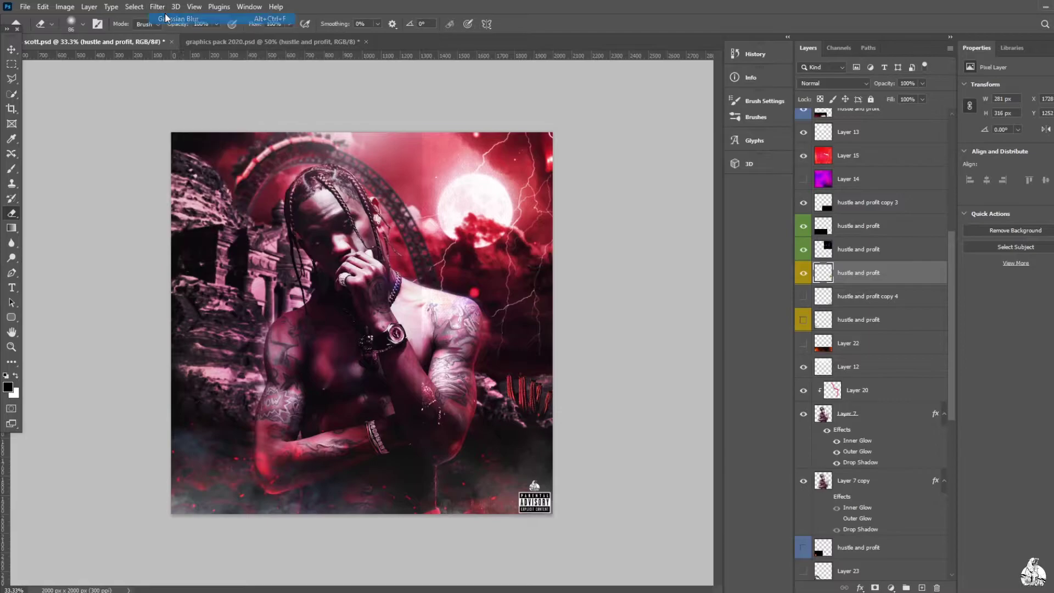
key("v")
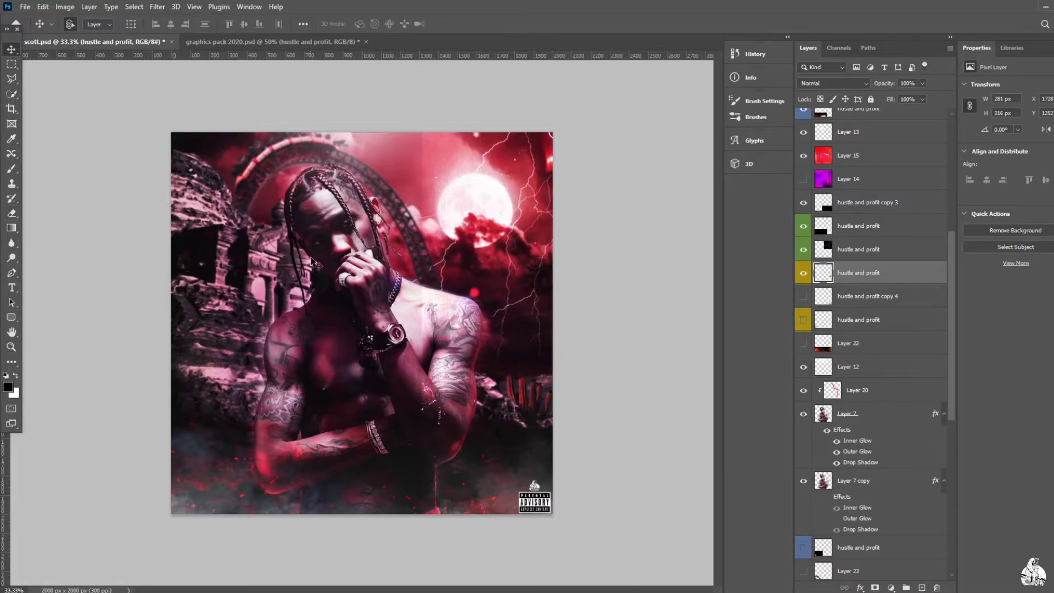
Place a fire image, shrunk into a small box at the lower left
left_click(25, 6)
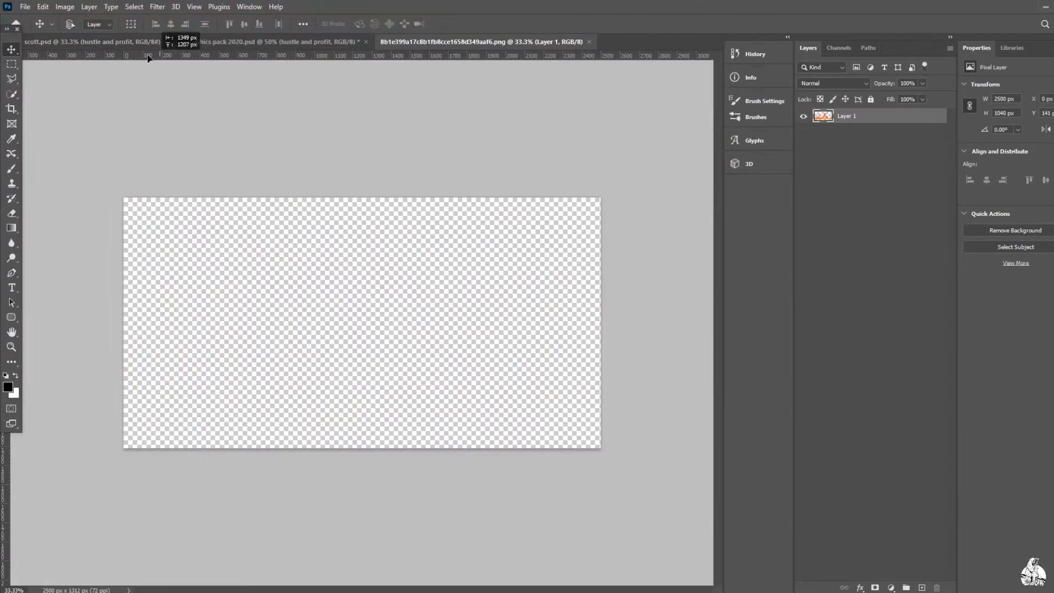
scroll(869, 571, "down", 4)
key("ctrl+t")
left_click_drag(587, 552, 368, 475)
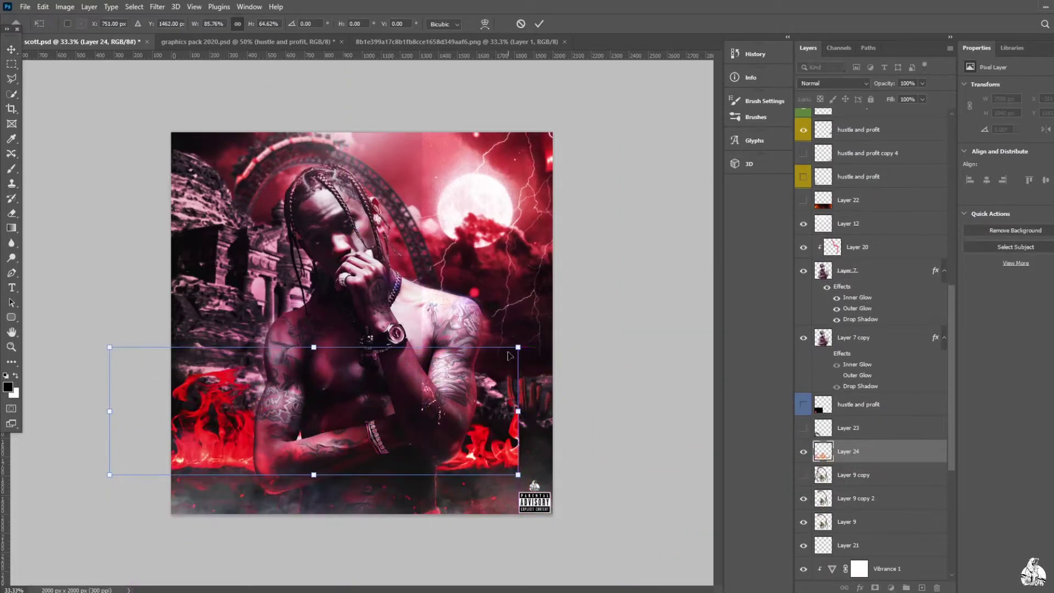
left_click(42, 6)
left_click(219, 412)
key("Return")
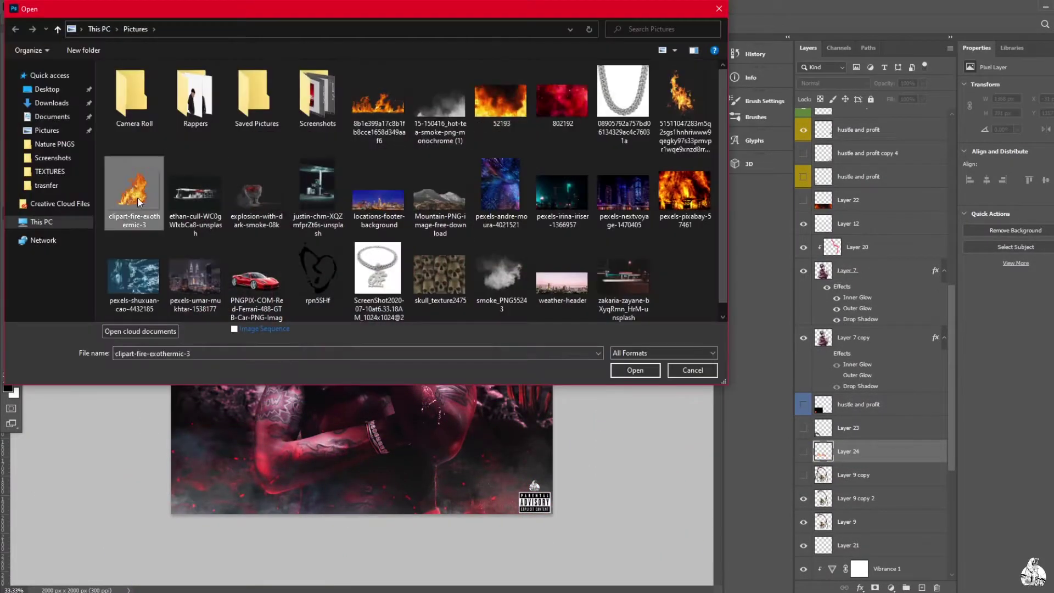
Place clipart-fire-exothermic-3 into the cover as a new layer
double_click(137, 183)
key("ctrl+t")
left_click_drag(384, 231, 299, 342)
key("Return")
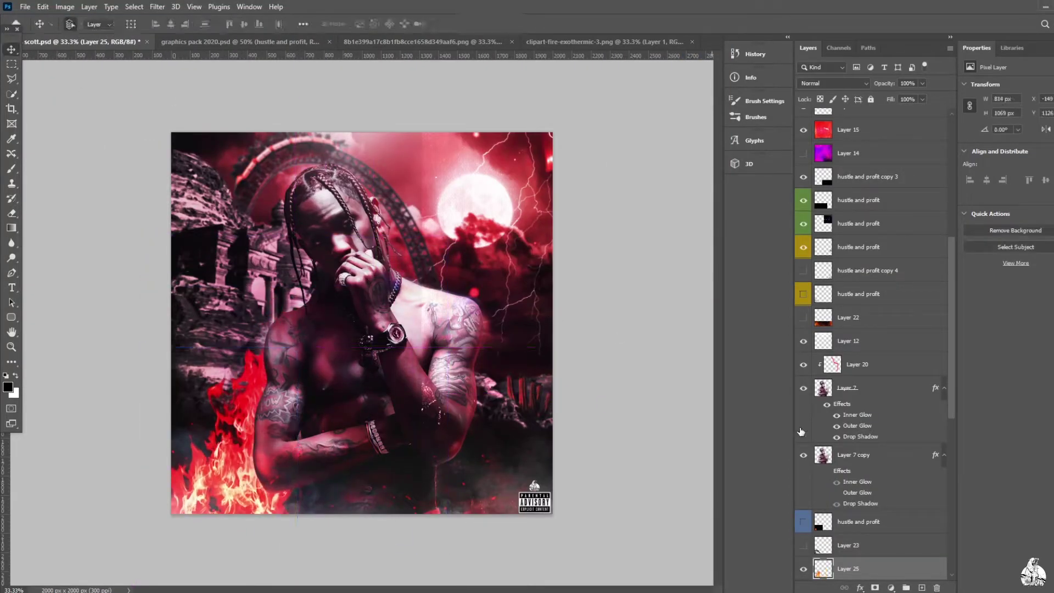
Reposition Layer 16 on the canvas, then hide it again
scroll(879, 384, "up", 4)
scroll(879, 330, "up", 4)
scroll(806, 175, "up", 4)
left_click(803, 166)
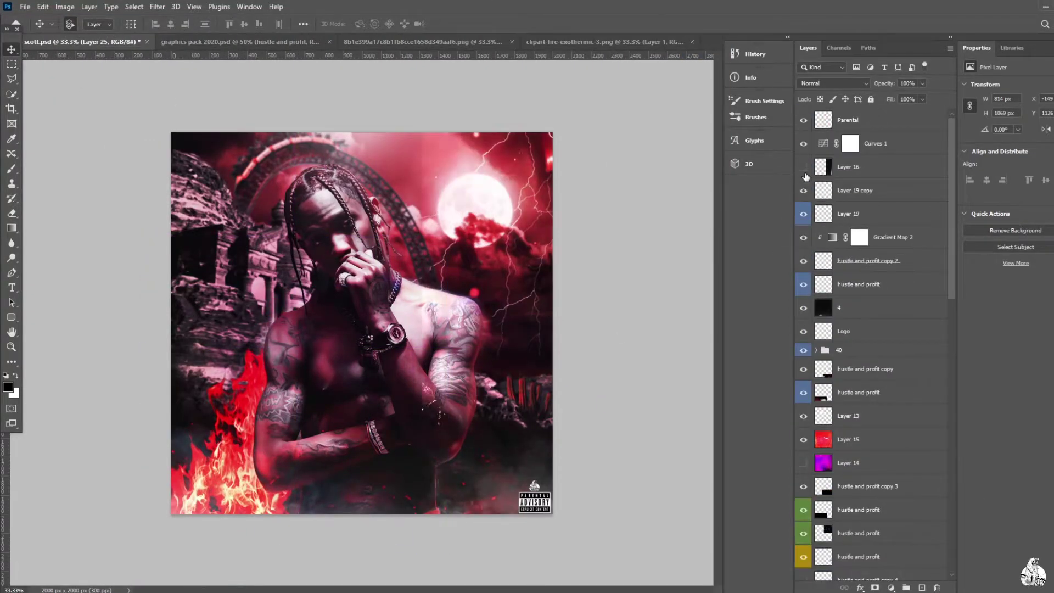
left_click(849, 166)
mouse_move(534, 285)
left_mouse_down()
mouse_move(372, 277)
mouse_move(422, 277)
left_mouse_up()
left_click(803, 167)
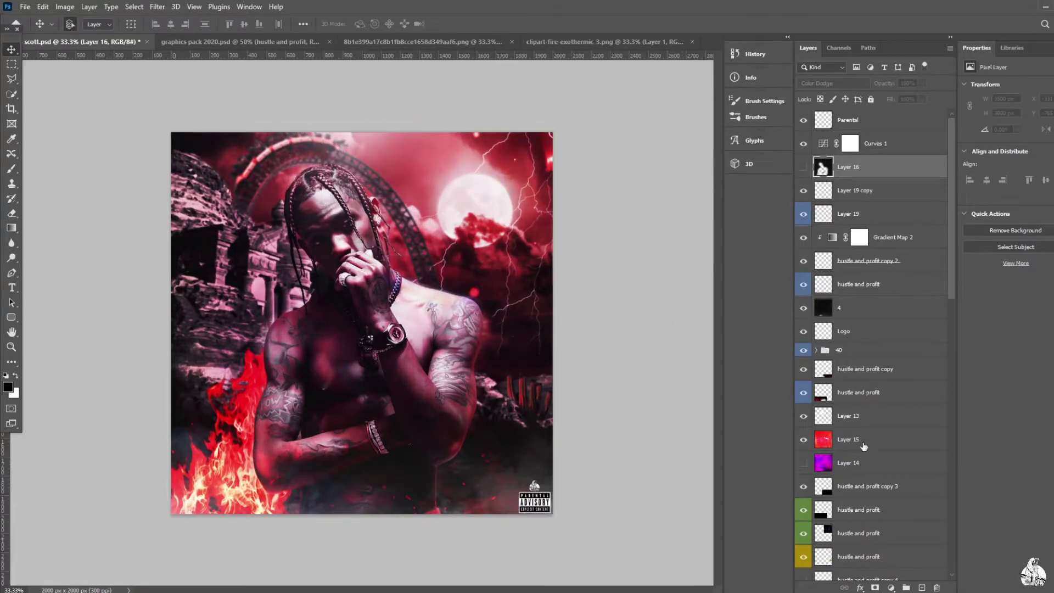
Move the fire Layer 25 to the lower-left side of the cover
scroll(864, 446, "down", 5)
left_click(849, 432)
left_click_drag(219, 417, 175, 495)
right_click(235, 377)
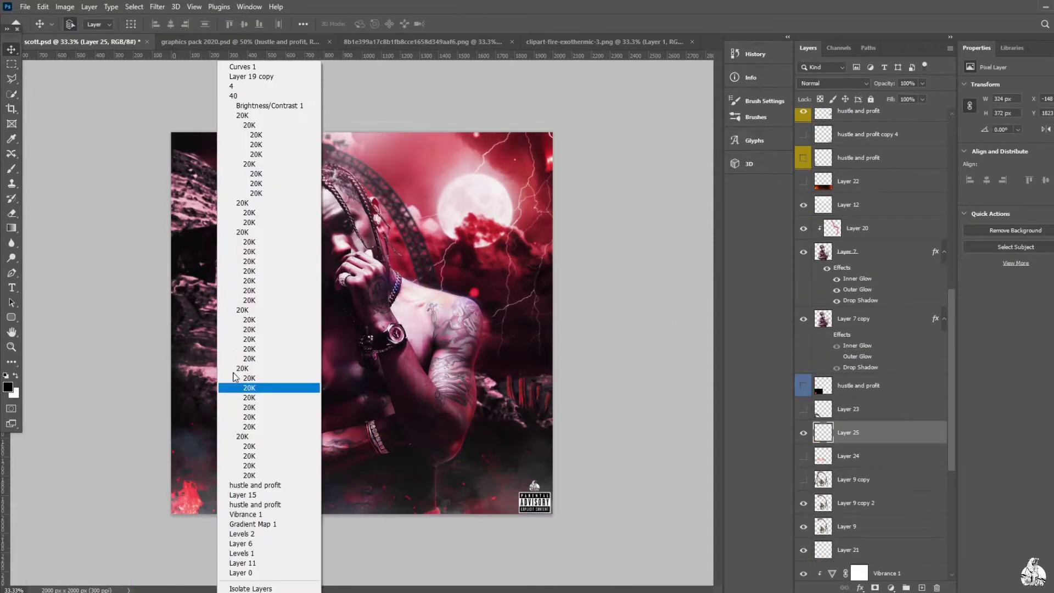
left_click_drag(202, 532, 247, 436)
key("e")
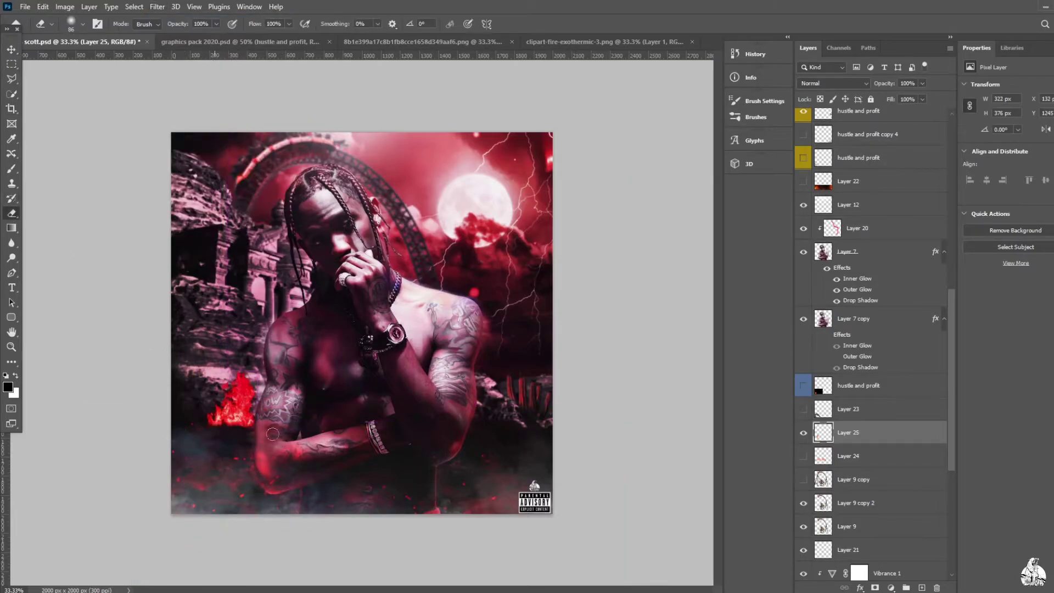
Close the extra fire image and add an empty Layer 26 for brushing
left_click(511, 42)
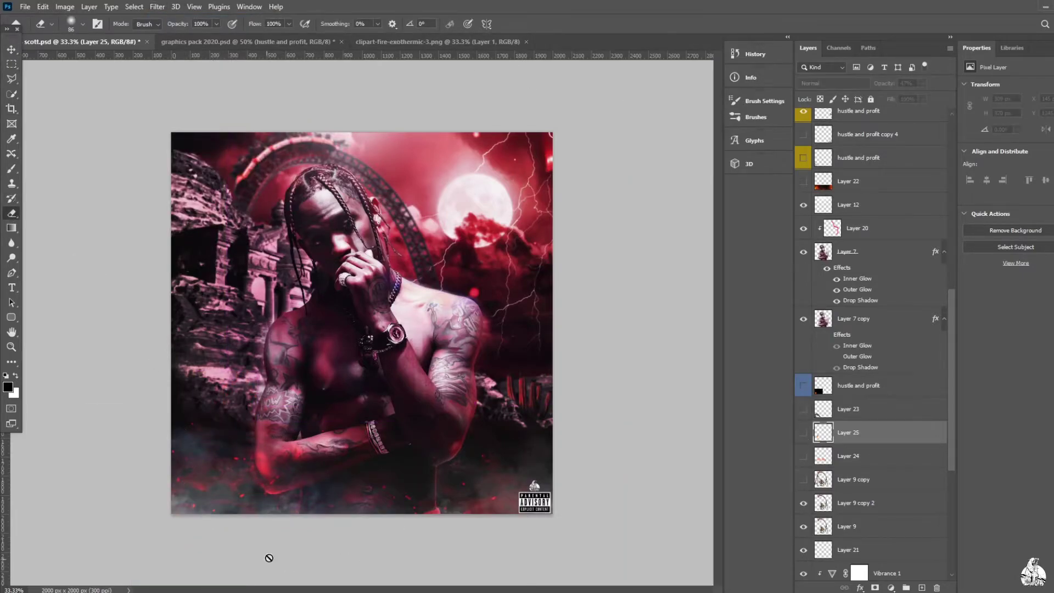
key("b")
key("ctrl+shift+alt+n")
left_click(83, 24)
Stamp Birds 2 brush birds around the moon on Layer 26 at 1102 px
scroll(30, 159, "down", 3)
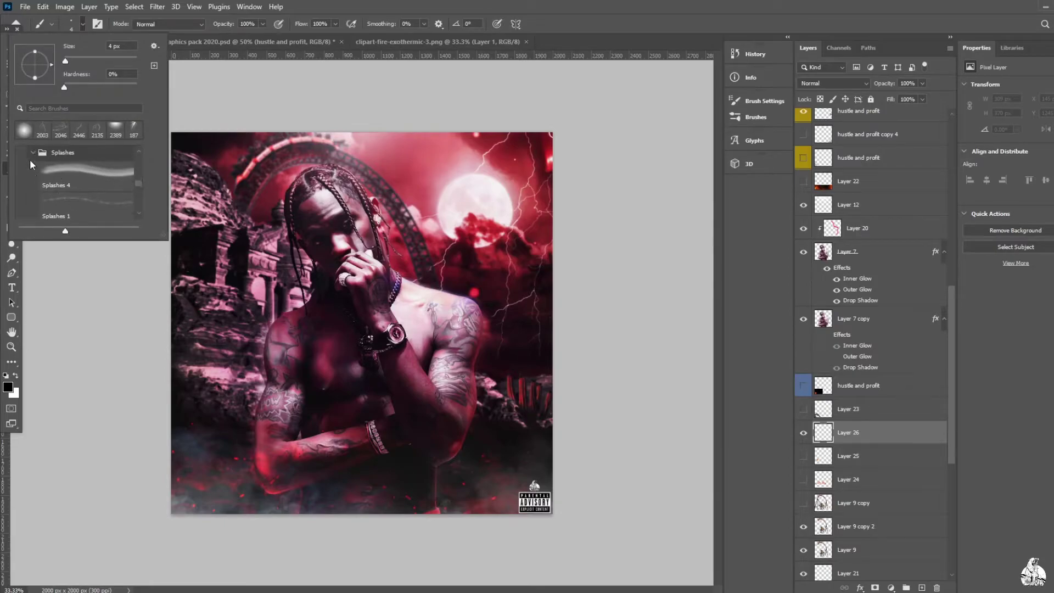
scroll(91, 206, "down", 3)
double_click(92, 206)
left_click(458, 203)
key("ctrl+z")
left_click(83, 23)
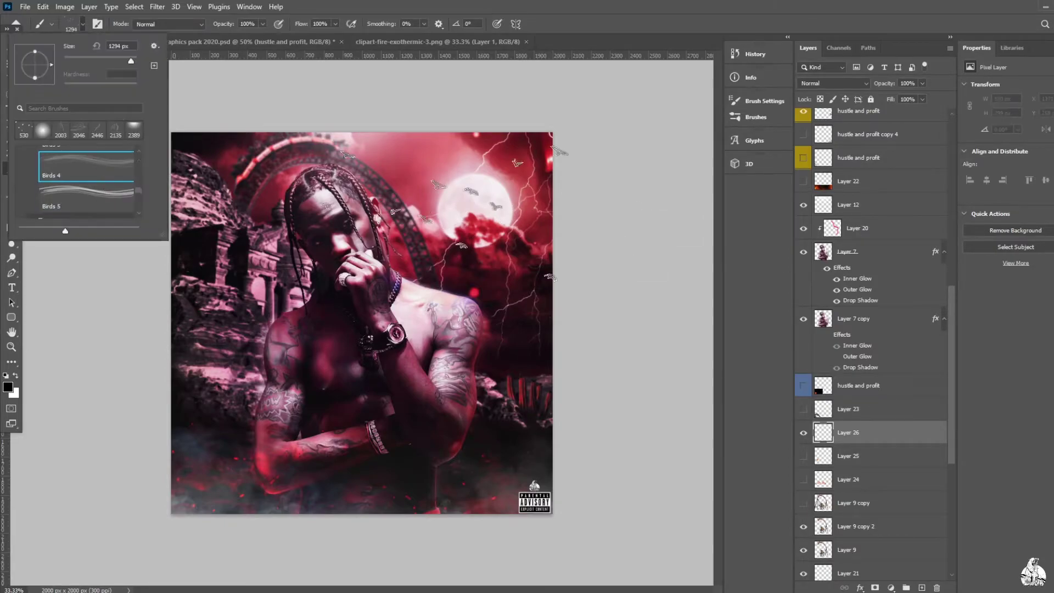
left_click(86, 162)
left_click(446, 186)
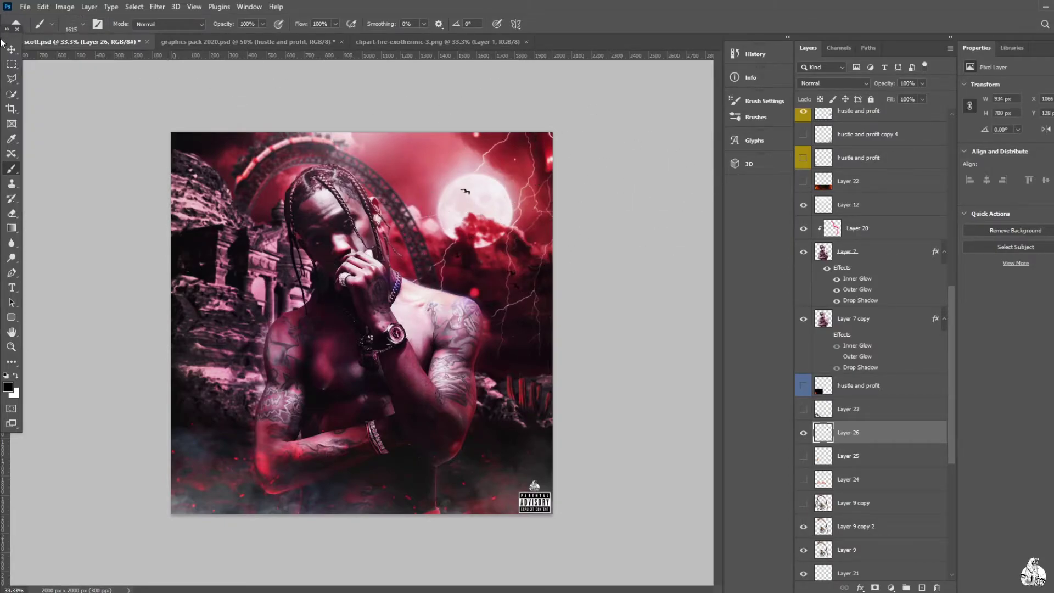
left_click(82, 24)
left_click(550, 190)
Clip a Curves 2 adjustment to Layer 6 and nudge its RGB curve, keeping Normal blend
key("v")
scroll(873, 384, "down", 5)
left_click(848, 386)
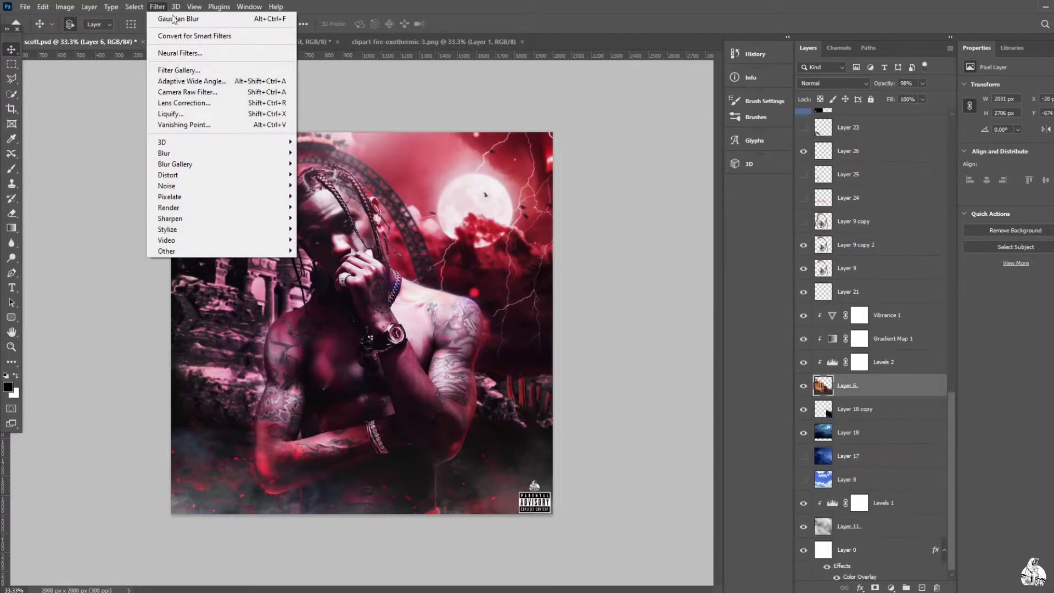
left_click(891, 588)
left_click(940, 377)
left_click_drag(1029, 165, 1029, 166)
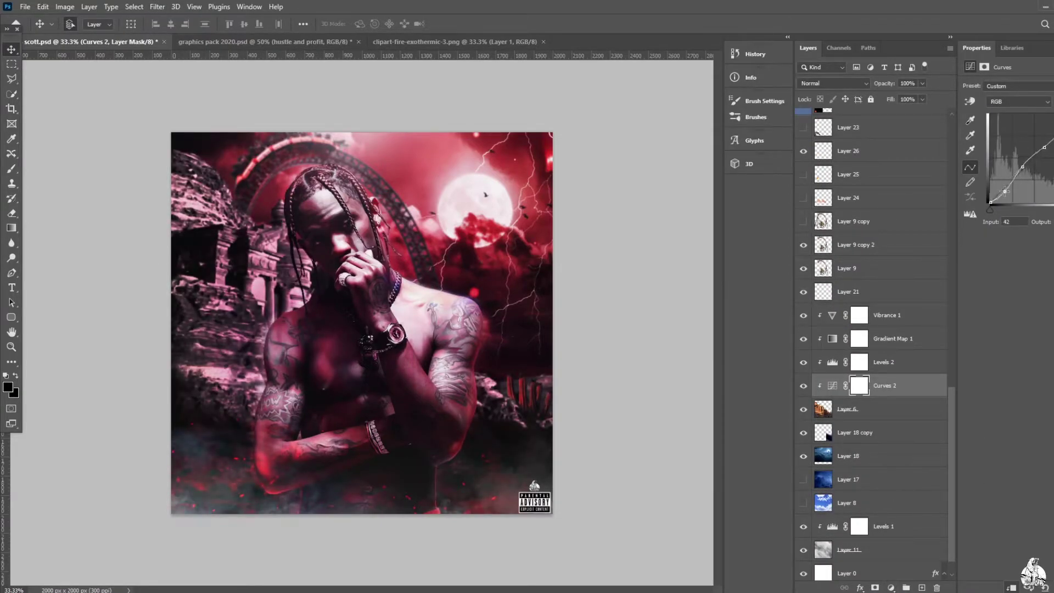
left_click(833, 83)
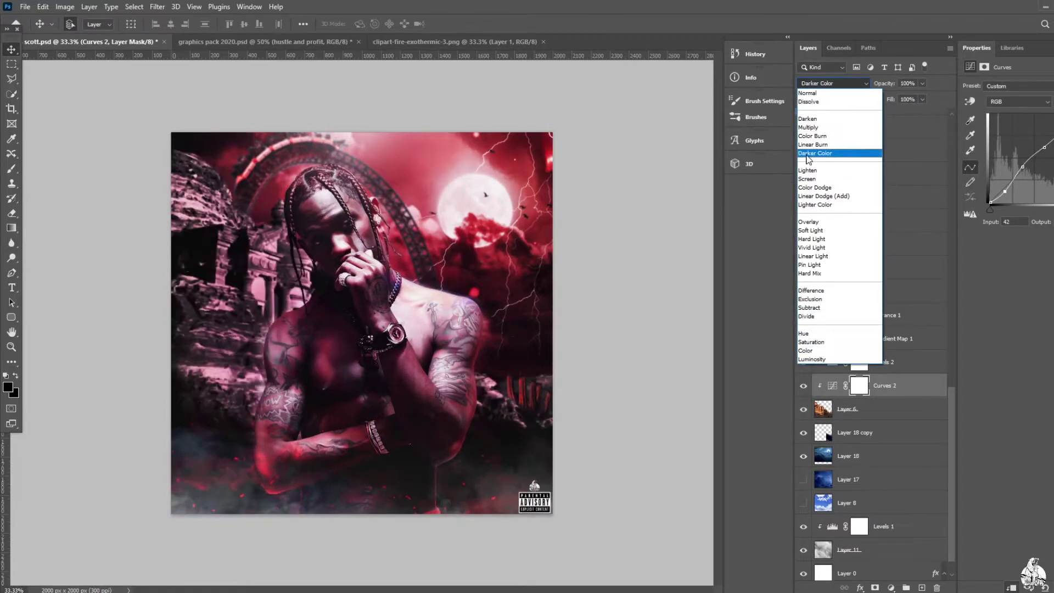
key("Escape")
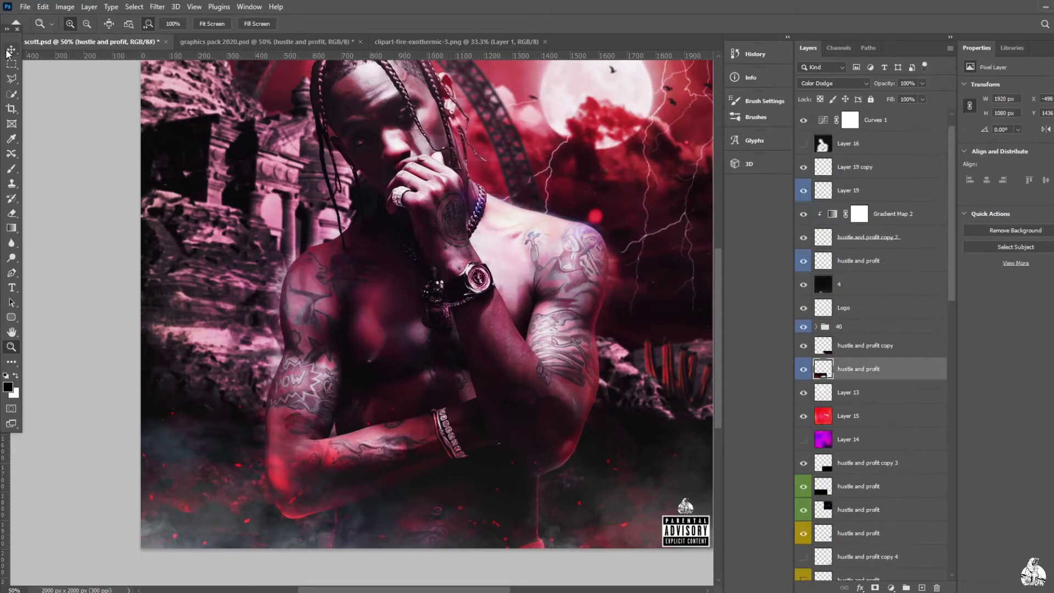
Shift the red hustle and profit glow layer and duplicate it twice
left_click_drag(245, 486, 400, 494)
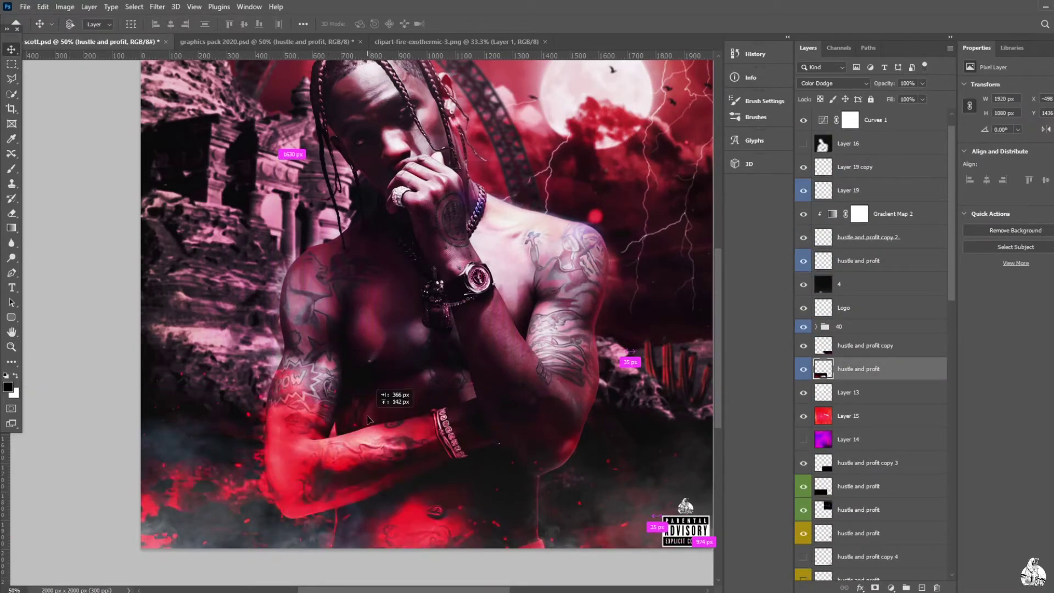
key("ctrl+j")
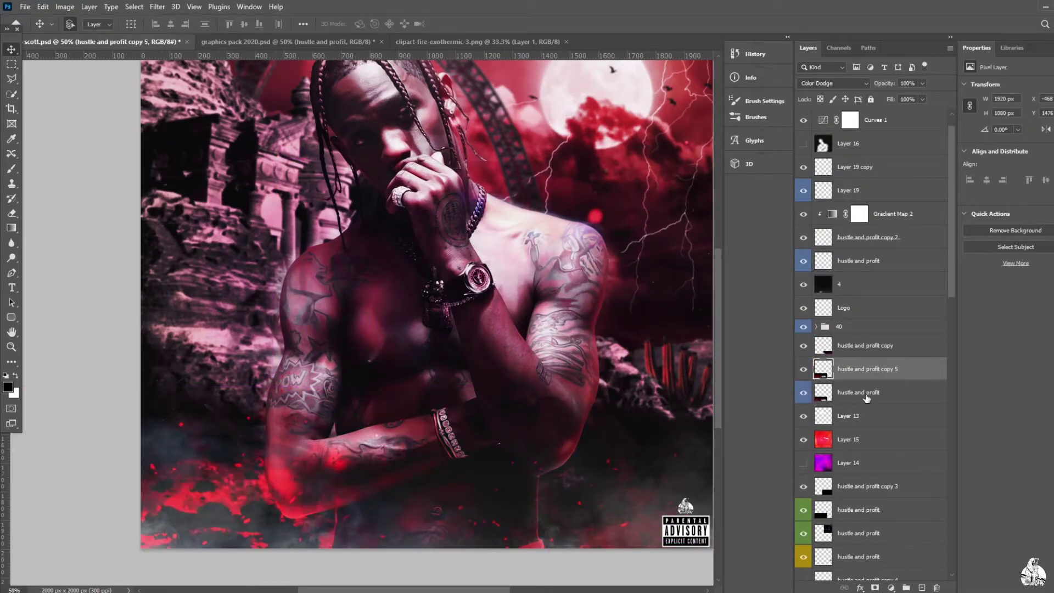
key("e")
key("alt+[")
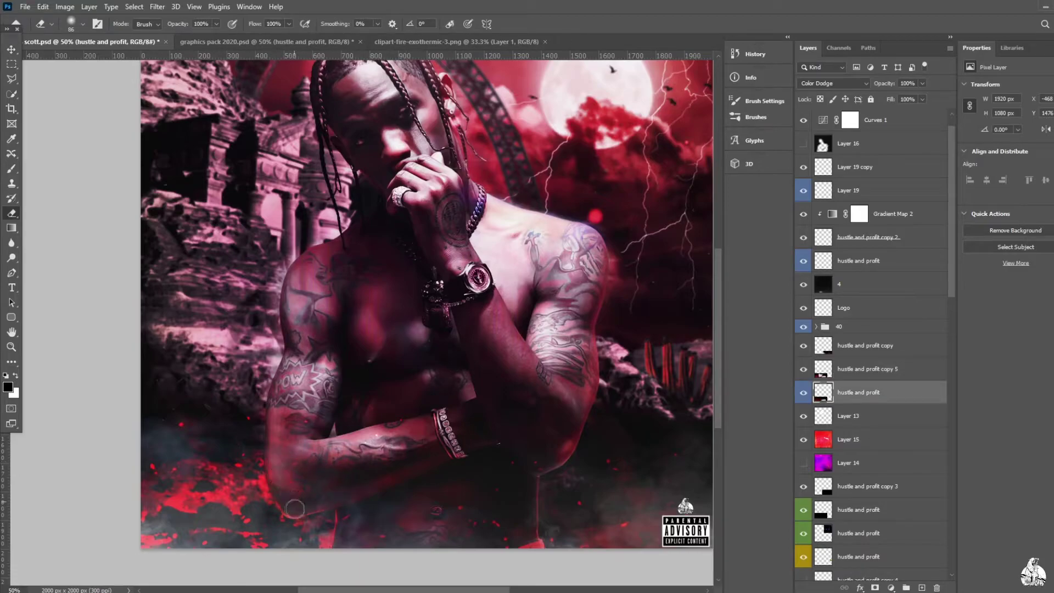
key("alt+]")
key("alt+]")
key("ctrl+j")
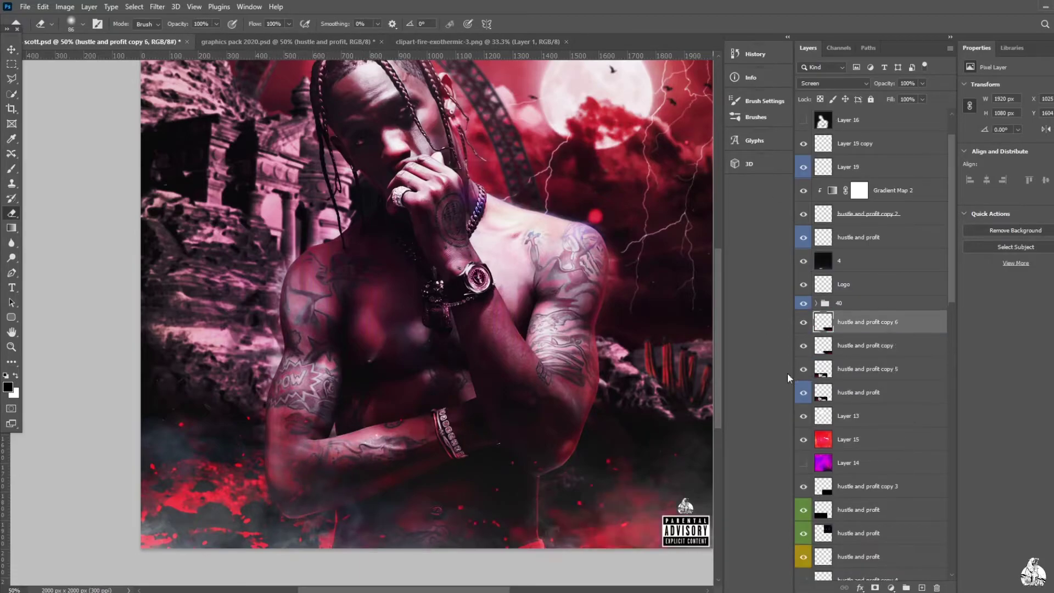
Lower the newest hustle and profit copy to 71% opacity
key("z")
left_click(516, 467, "alt")
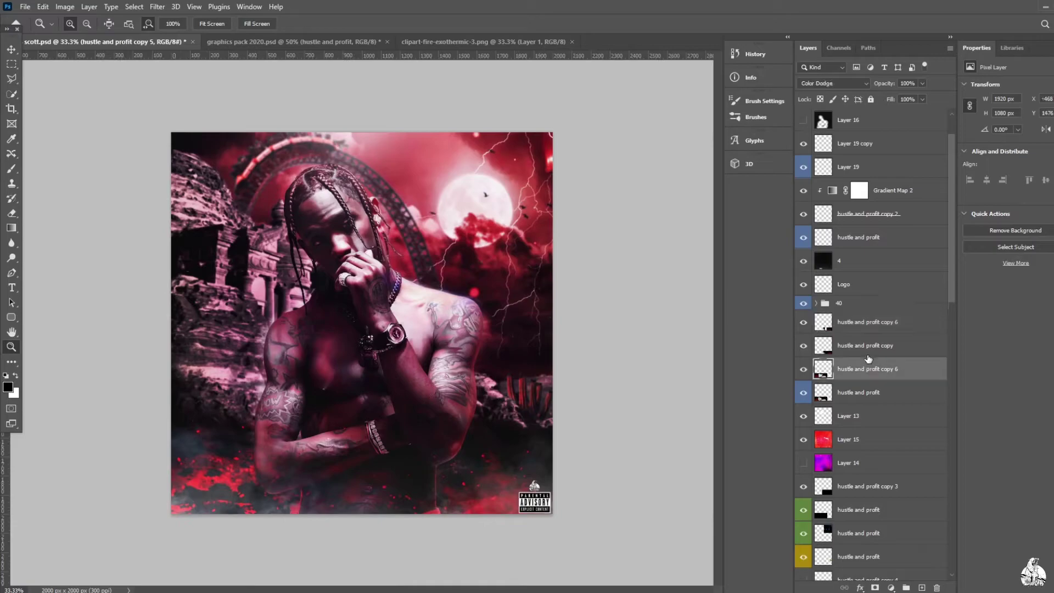
left_click(922, 83)
left_click_drag(929, 98, 909, 99)
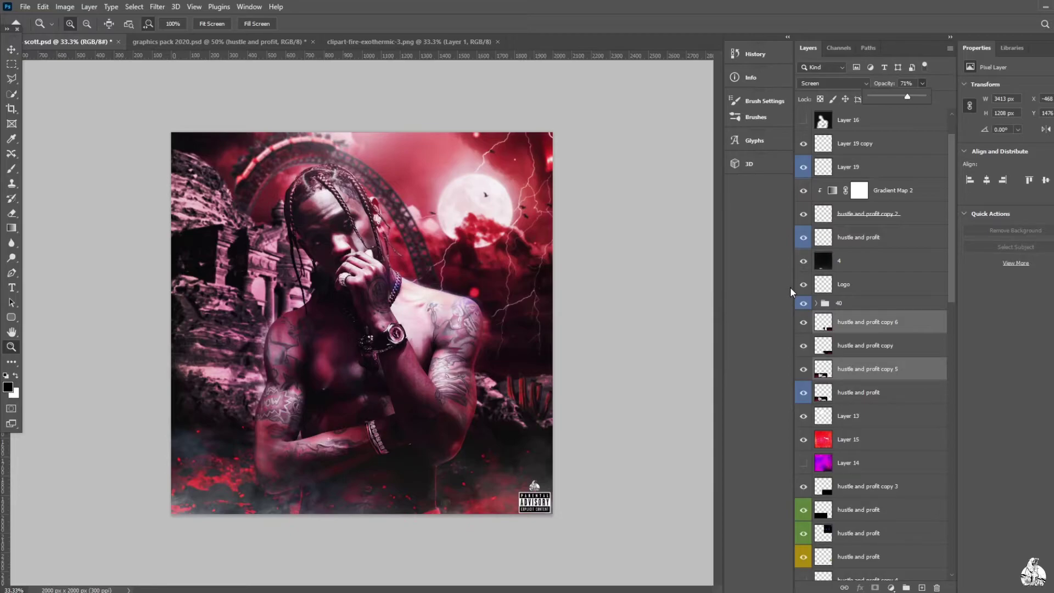
Hide layer 4, then select Layer 16 higher in the stack
left_click(823, 261)
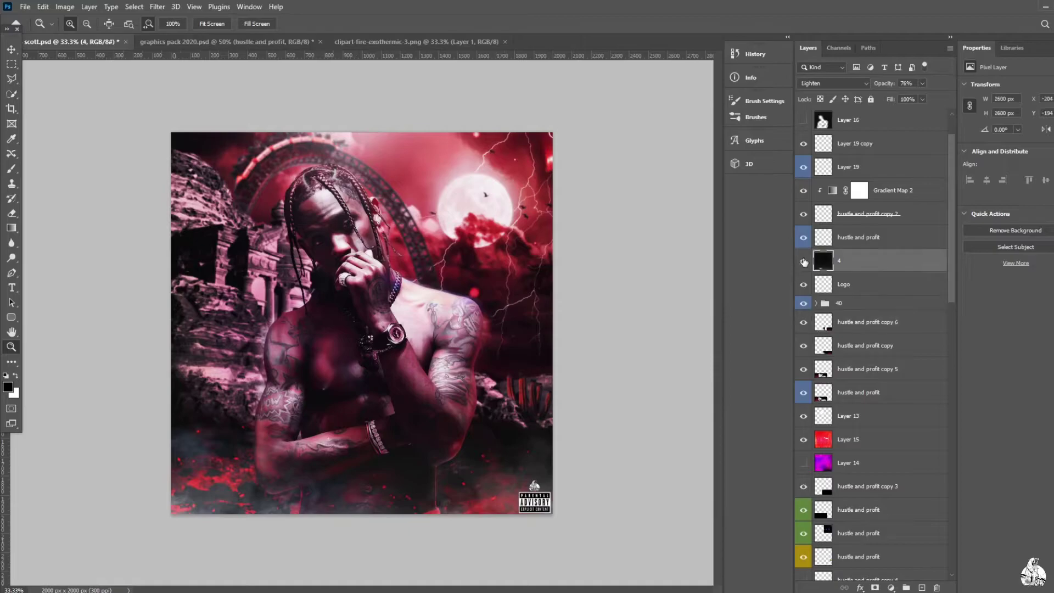
left_click(804, 262)
scroll(874, 219, "up", 2)
left_click(848, 166)
Raise Layer 20's opacity to 45%
scroll(841, 400, "down", 8)
left_click(857, 345)
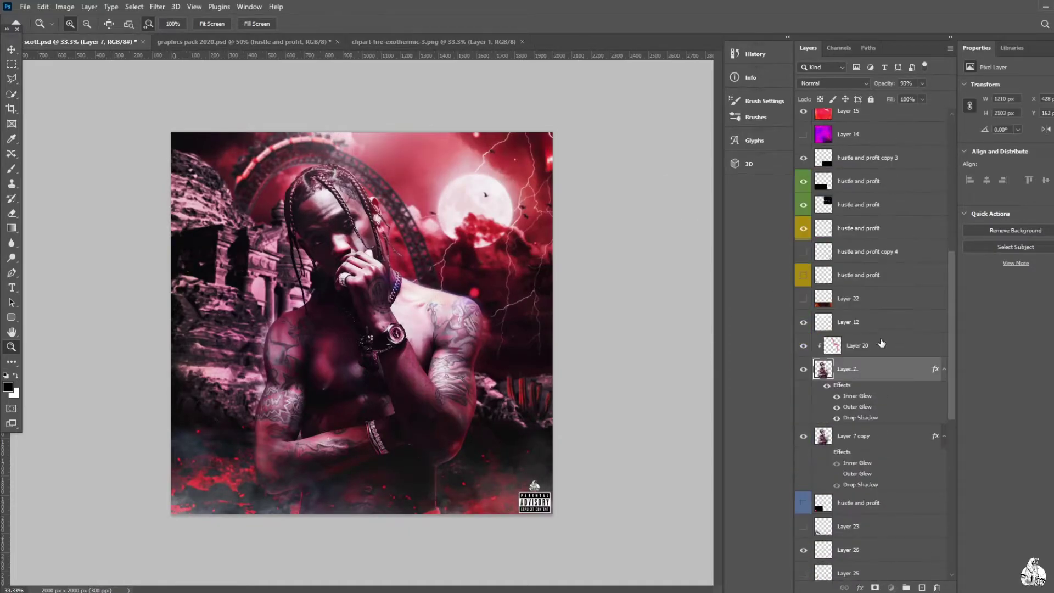
left_click(923, 83)
left_click_drag(918, 97, 921, 96)
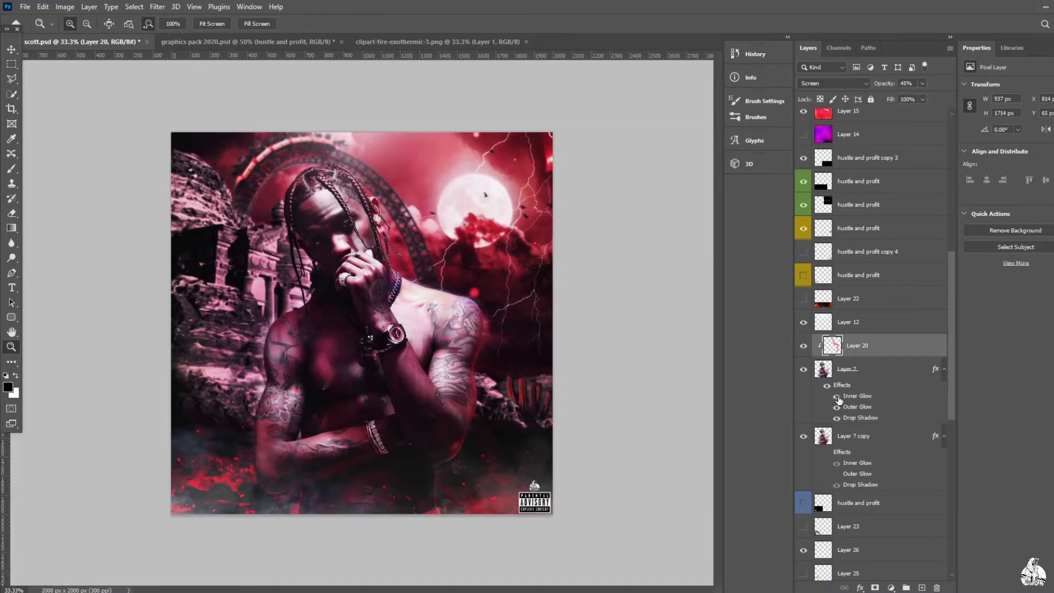
Check Layer 7's layer style settings, then view the portrait at 100%
double_click(857, 396)
key("Escape")
key("ctrl+1")
scroll(844, 205, "up", 10)
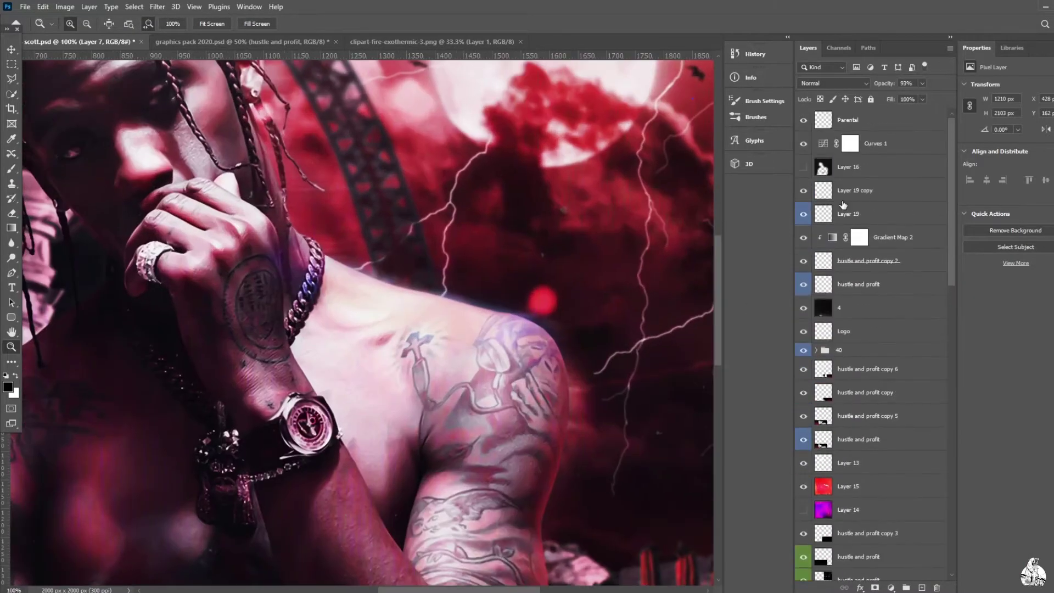
scroll(808, 358, "down", 10)
scroll(837, 364, "down", 3)
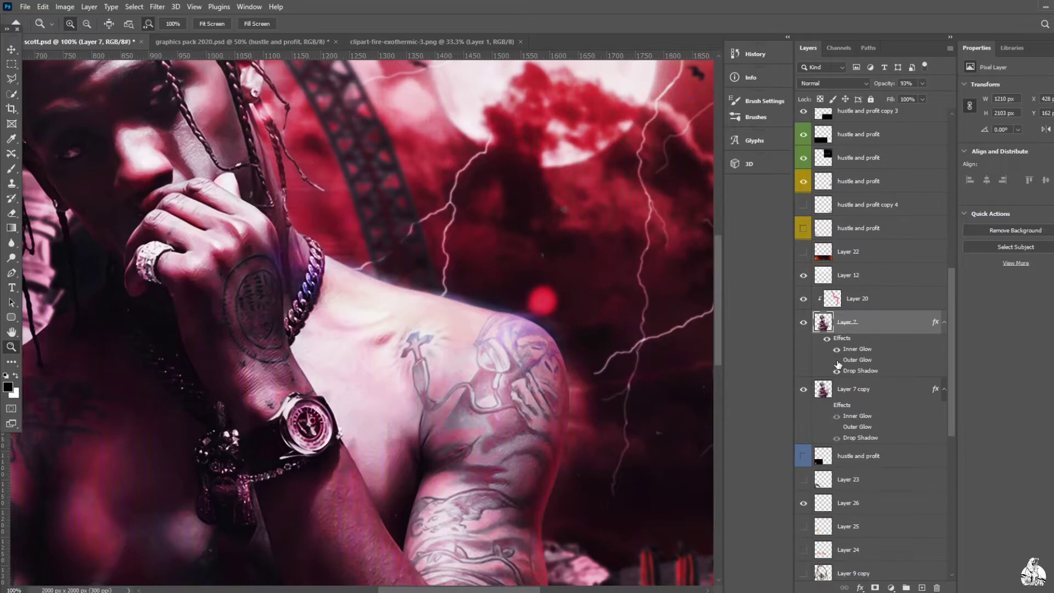
scroll(846, 314, "up", 5)
scroll(824, 321, "up", 5)
scroll(814, 323, "up", 5)
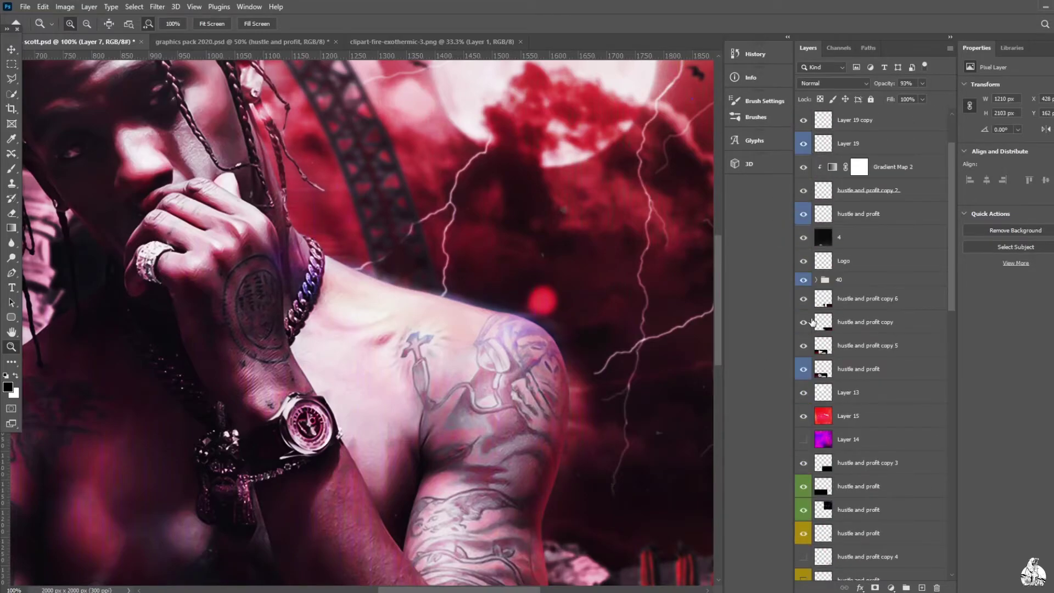
scroll(808, 231, "up", 5)
scroll(803, 140, "down", 2)
Toggle Layer 15's red Hue tint off and back on, and inspect its blend mode
left_click(804, 392)
right_click(279, 306)
left_click(313, 431)
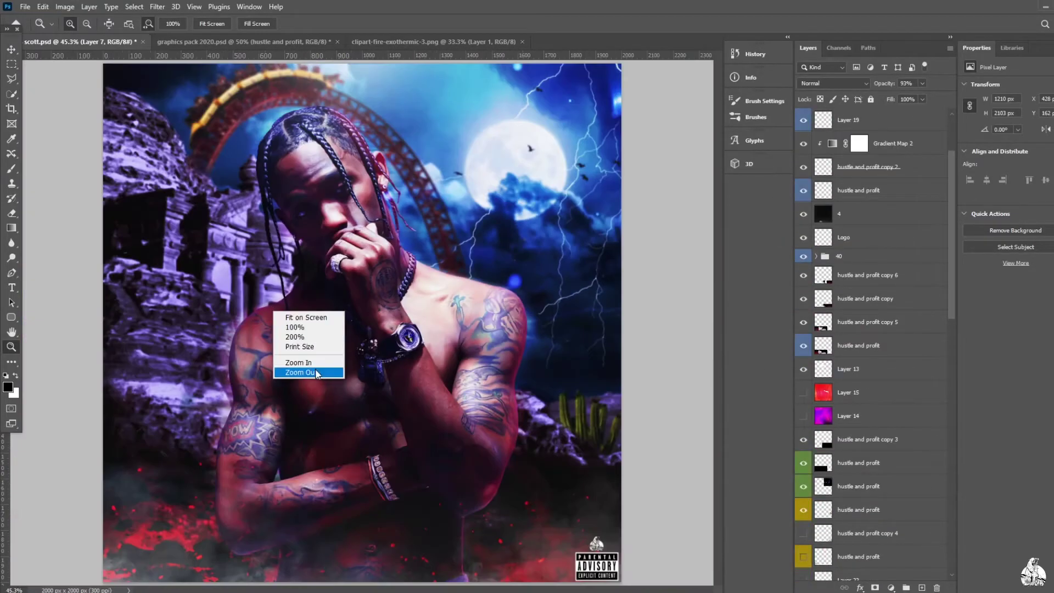
left_click(804, 393)
left_click(848, 392)
left_click(833, 83)
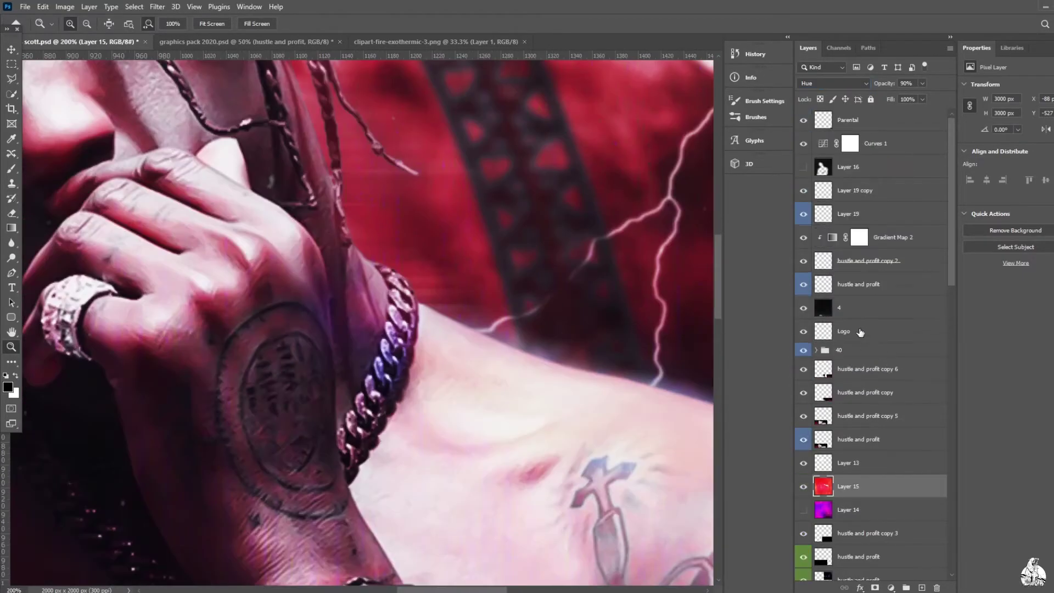
Duplicate Layer 7 into a new layer clipped to the layer below
scroll(832, 347, "down", 10)
left_click(851, 369)
scroll(234, 425, "down", 3)
key("m")
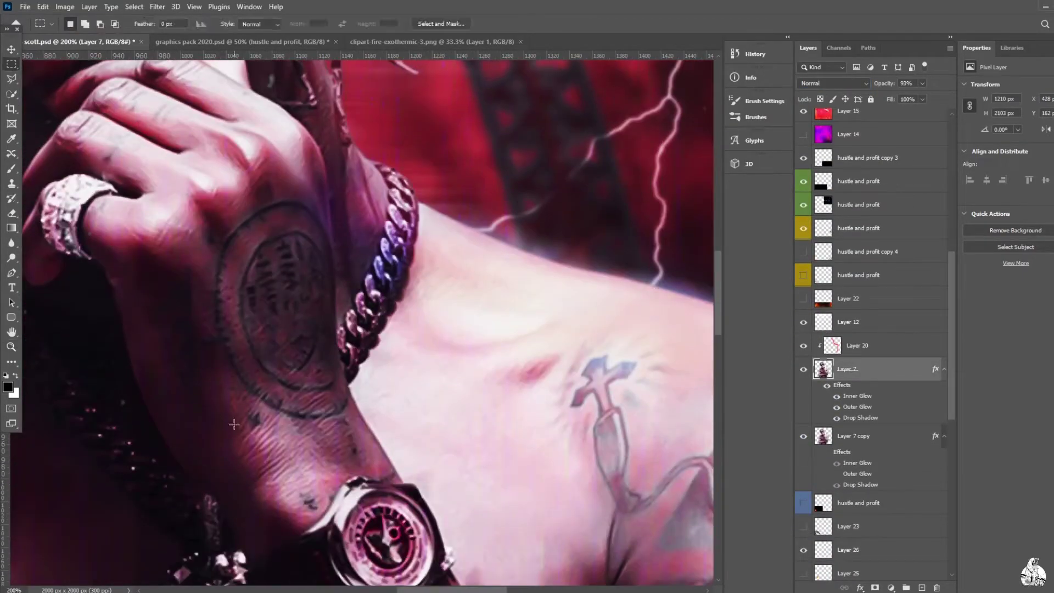
key("ctrl+j")
right_click(857, 369)
left_click(965, 329)
Erase the excess patch over the hand tattoo and blend the layer in Hard Light
key("e")
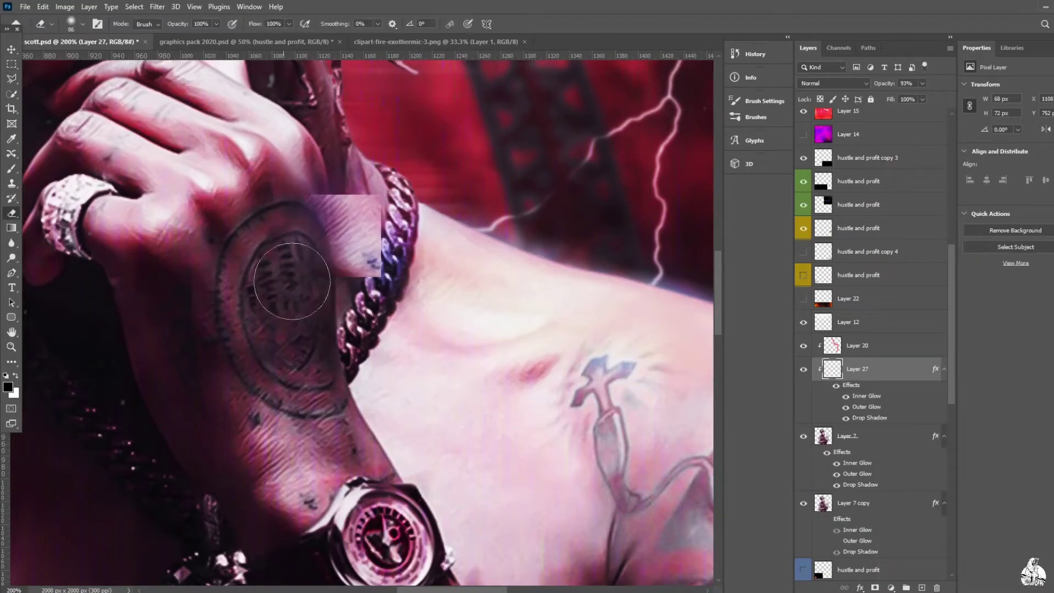
left_click_drag(357, 231, 438, 181)
left_click(834, 83)
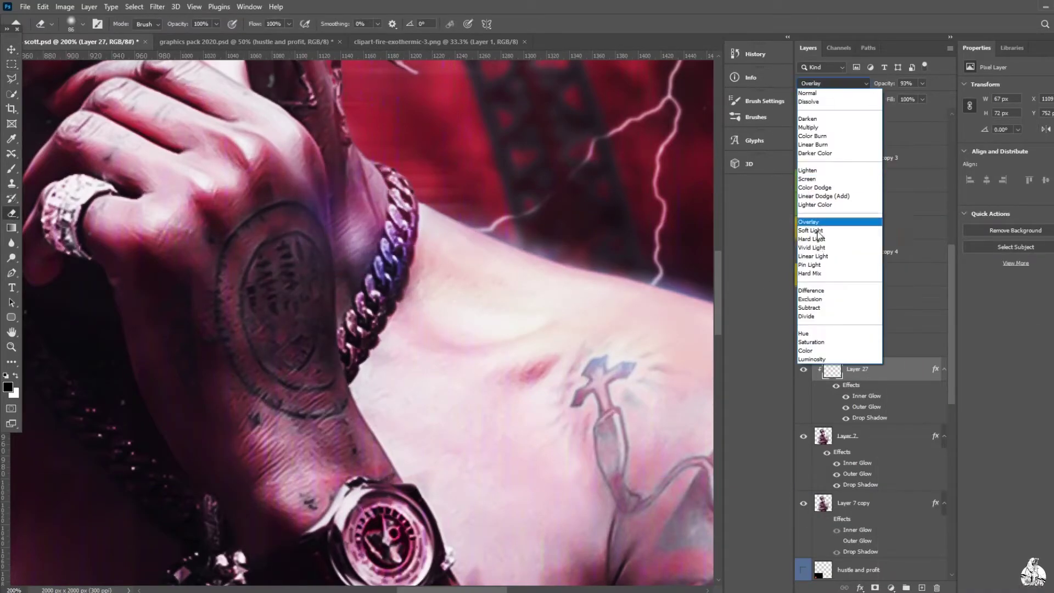
left_click(824, 220)
Zoom in on the cover and reselect Layer 7 copy
key("z")
left_click(456, 372)
scroll(846, 330, "up", 5)
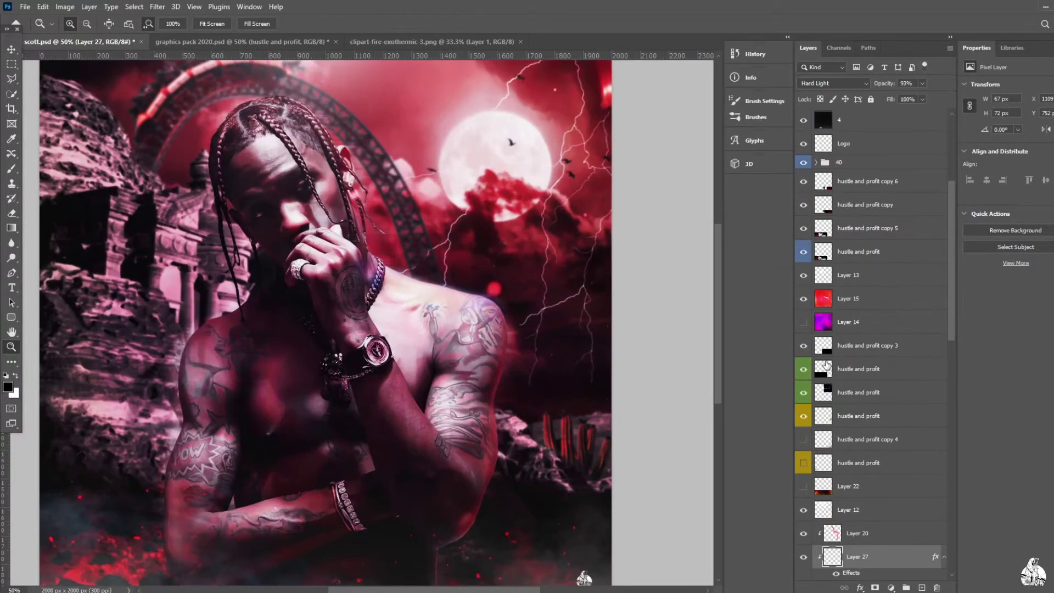
scroll(846, 329, "up", 3)
scroll(824, 318, "up", 3)
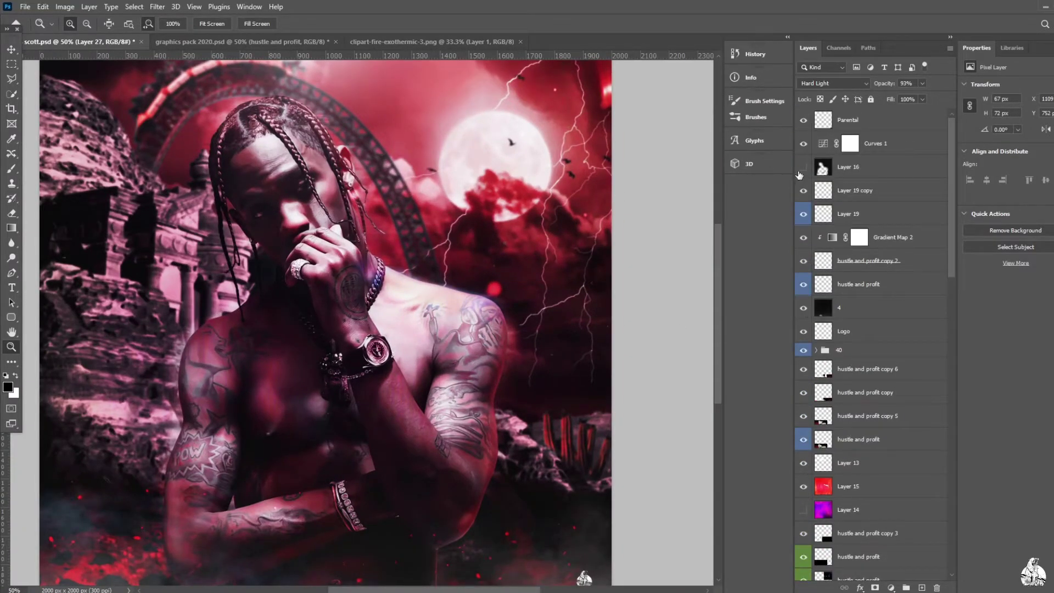
scroll(873, 357, "down", 5)
left_click(856, 366)
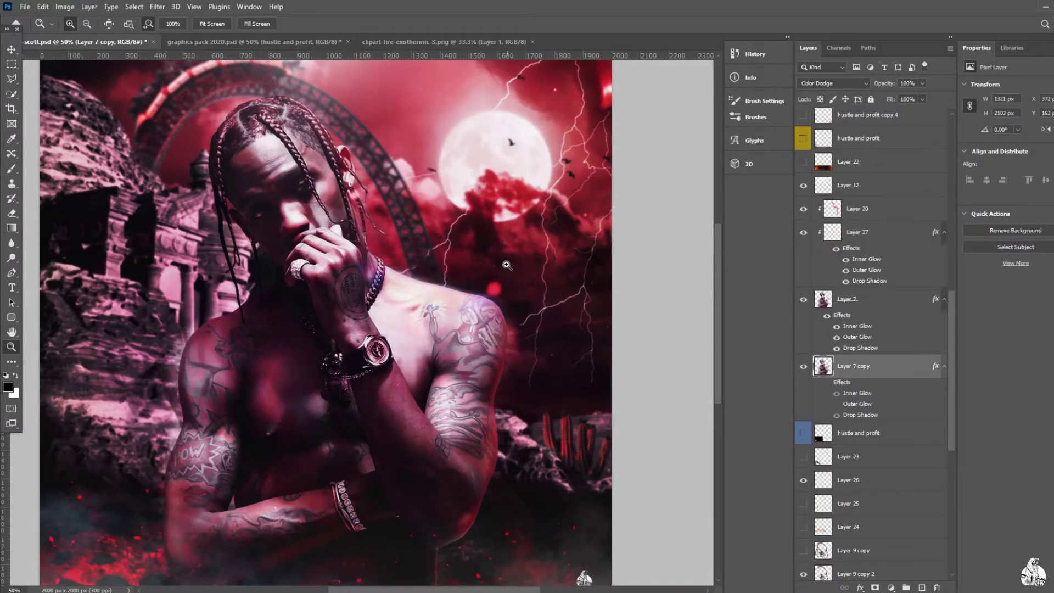
scroll(860, 306, "up", 2)
scroll(846, 308, "up", 3)
scroll(843, 312, "up", 3)
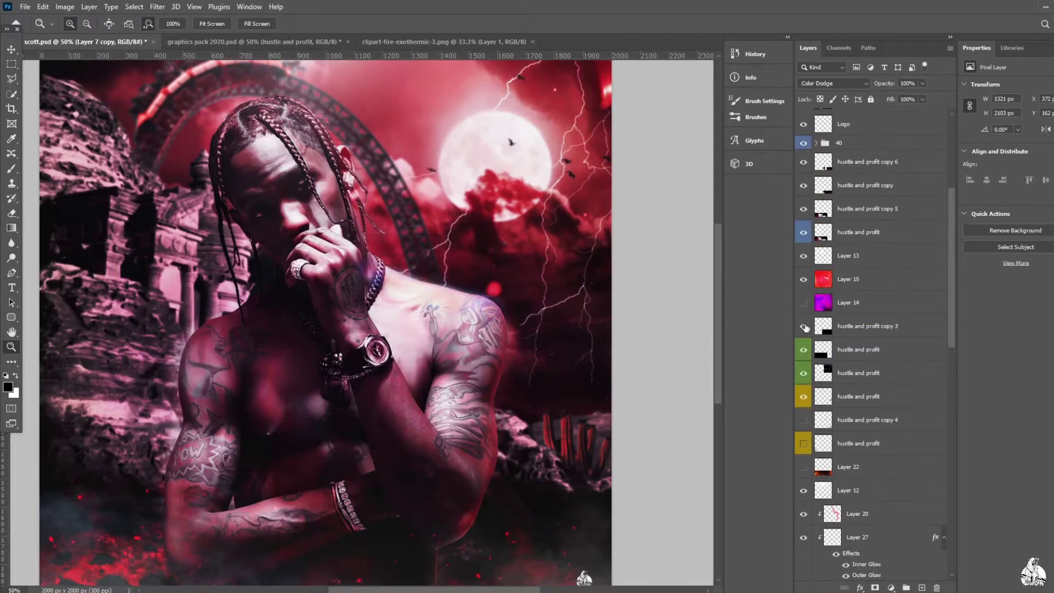
scroll(843, 311, "up", 2)
Compare the look by hiding a 20K layer in group 40, then select hustle and profit copy 2
left_click(858, 419)
key("e")
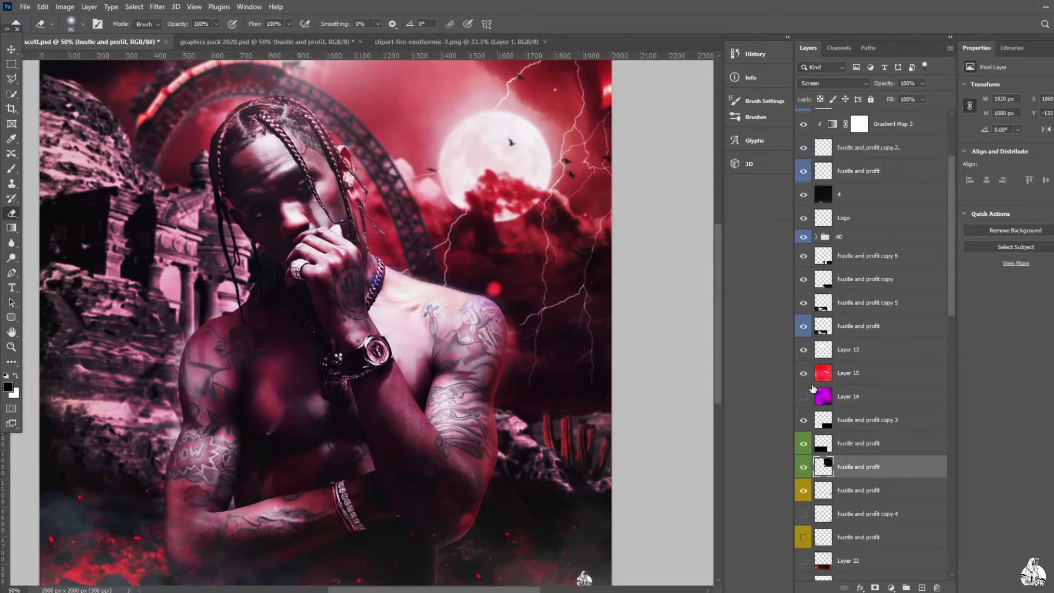
scroll(857, 329, "up", 3)
left_click(816, 330)
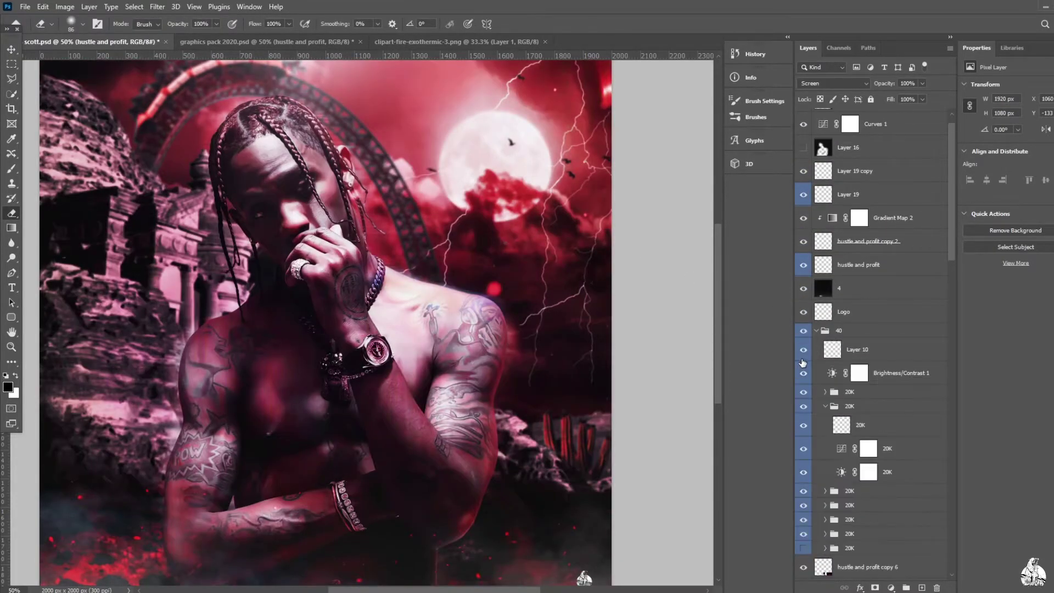
left_click(804, 491)
left_click(803, 425)
left_click(817, 330)
left_click(863, 268)
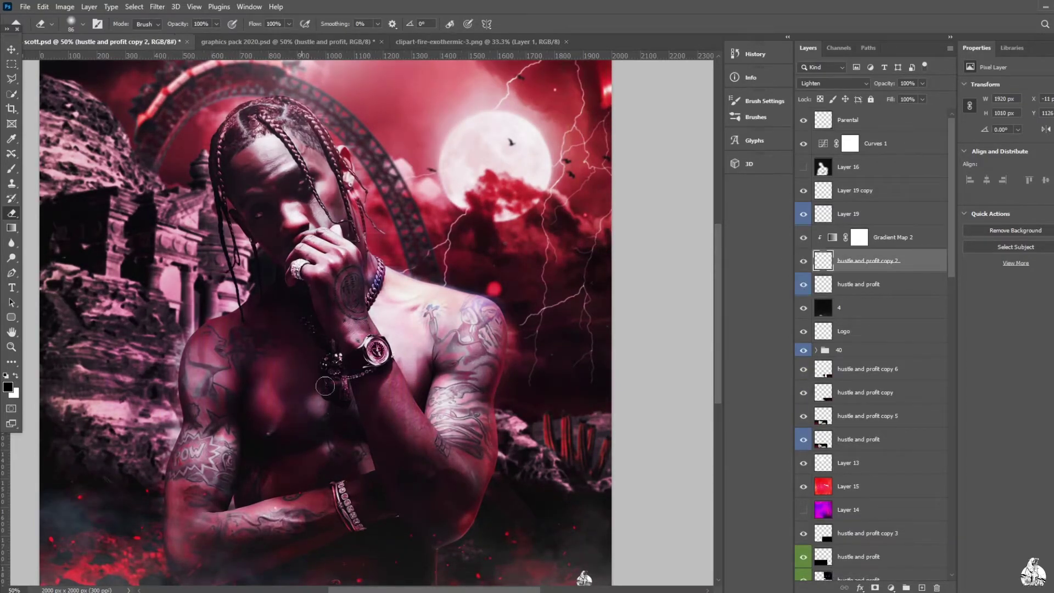
scroll(874, 274, "down", 5)
scroll(873, 274, "down", 3)
Add a new clipped Layer 28 above Layer 20 for the neck chain
left_click(868, 274)
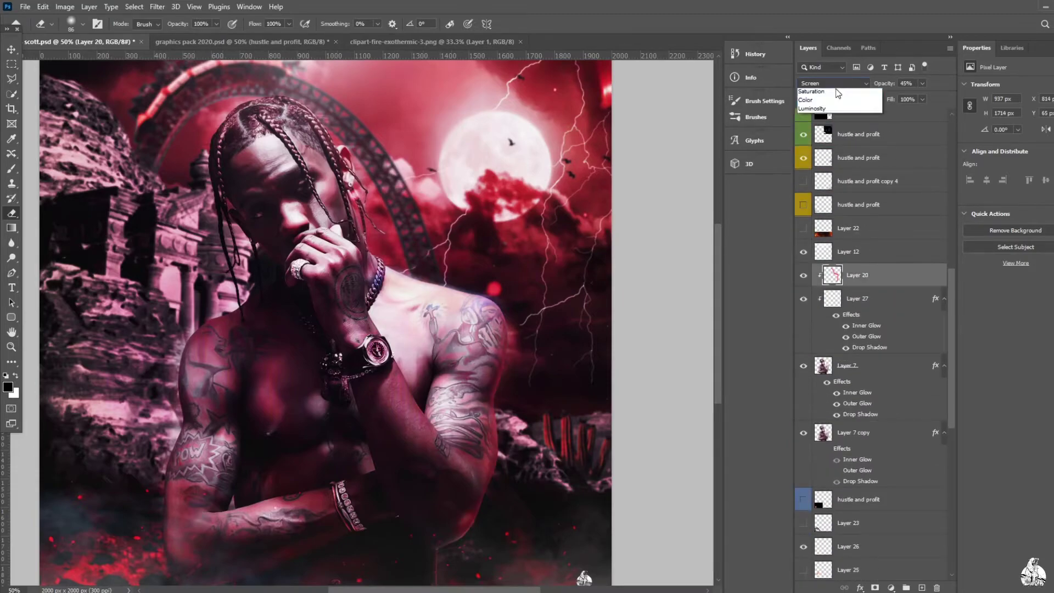
left_click(833, 82)
left_click(833, 170)
key("ctrl+plus")
key("ctrl+plus")
left_click(879, 365)
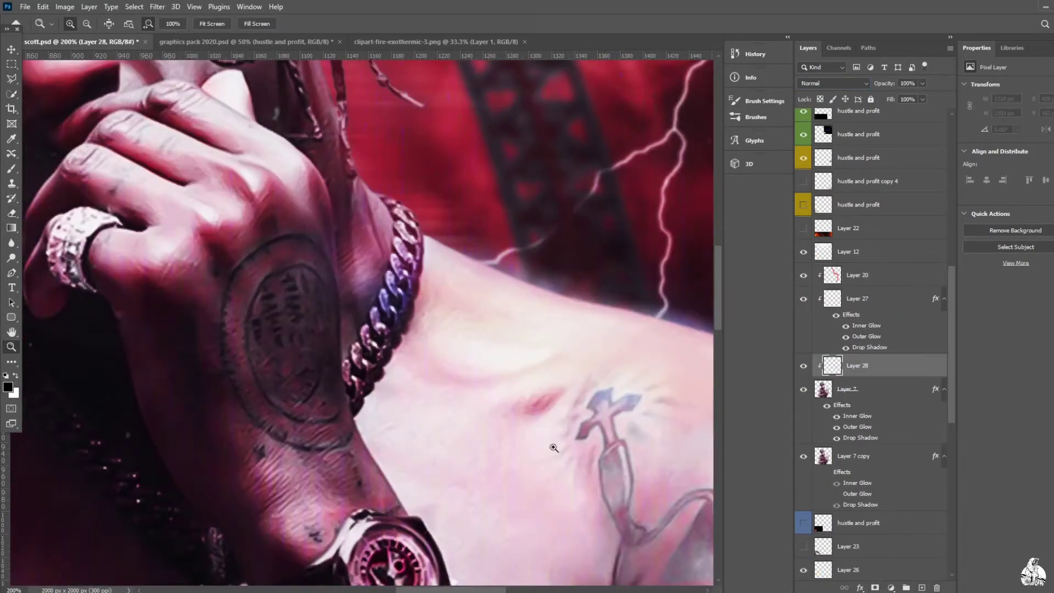
Set the foreground colour to brown #5f3e28
key("i")
left_click(8, 388)
left_click(811, 238)
scroll(873, 330, "up", 3)
scroll(873, 329, "up", 3)
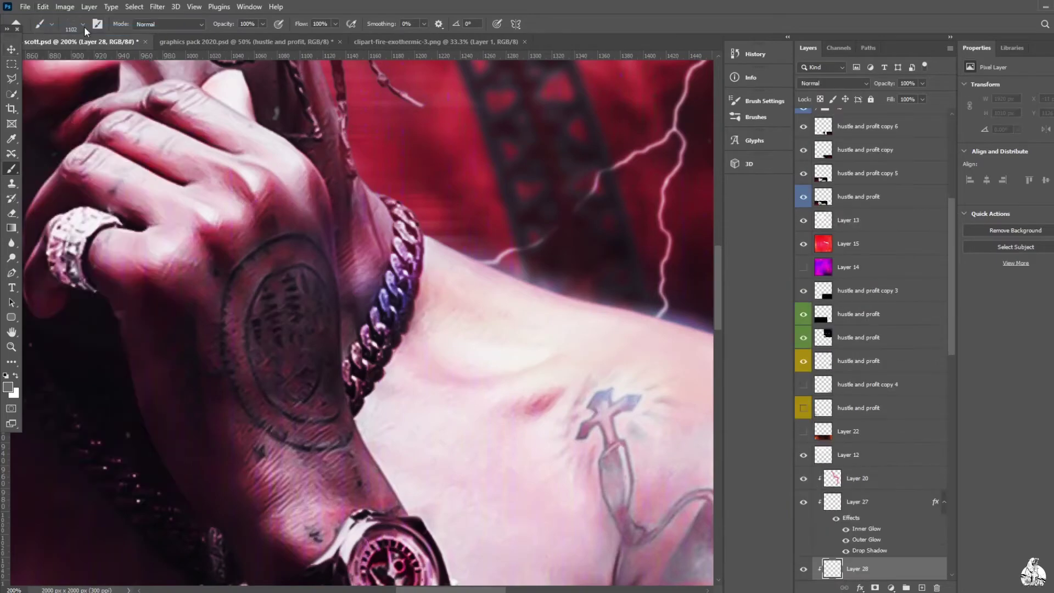
key("b")
key("i")
left_click(7, 387)
type("5f3e28")
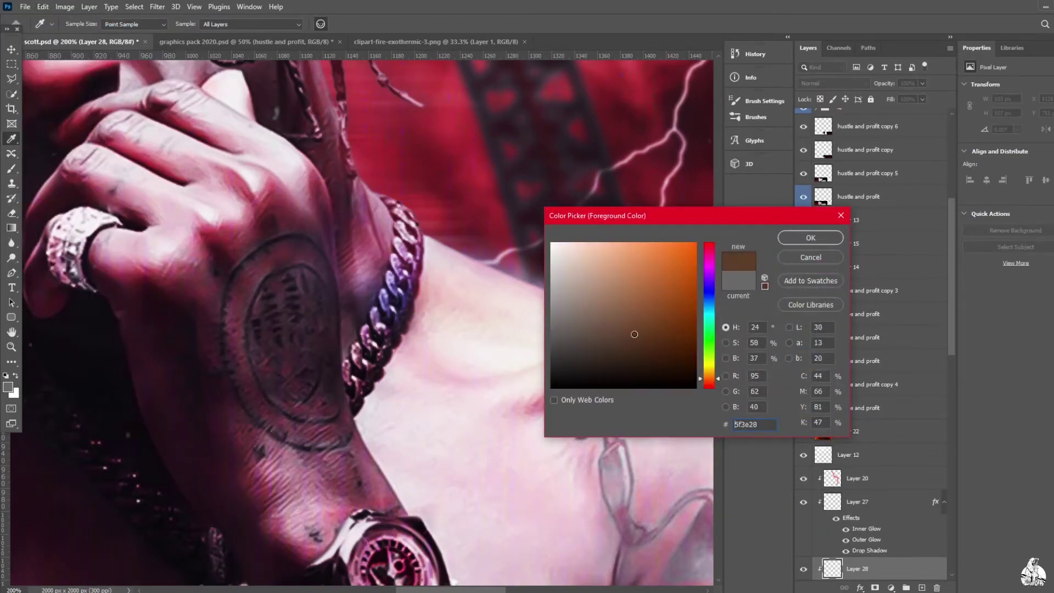
key("Return")
Set the brown chain paint layer to Hue blend mode
key("b")
left_click(833, 83)
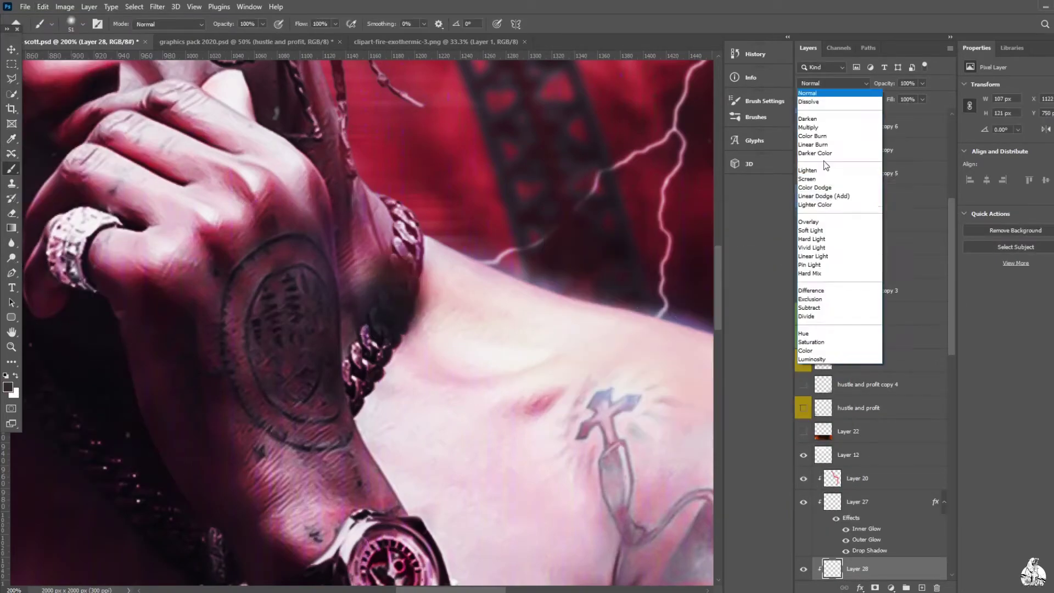
left_click(818, 315)
key("z")
mouse_move(662, 284)
left_mouse_down()
mouse_move(348, 267)
mouse_move(366, 299)
mouse_move(366, 268)
left_mouse_up()
left_click(467, 287)
Blend Layer 28 copy in Hard Light at about 78% opacity
key("v")
left_click(833, 83)
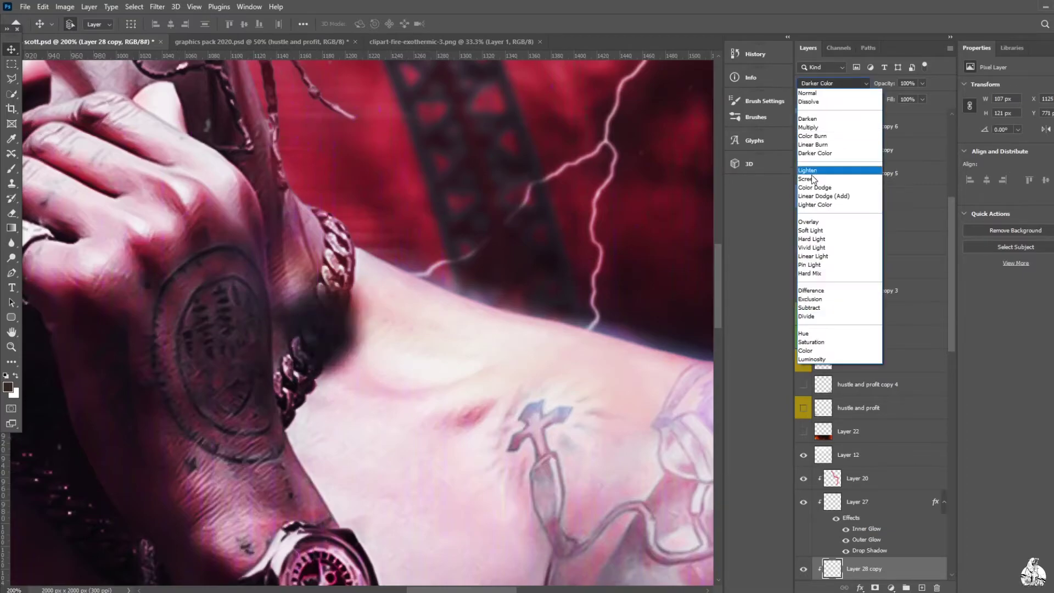
left_click(812, 239)
key("z")
left_click_drag(370, 336, 220, 336)
left_click_drag(494, 307, 664, 300)
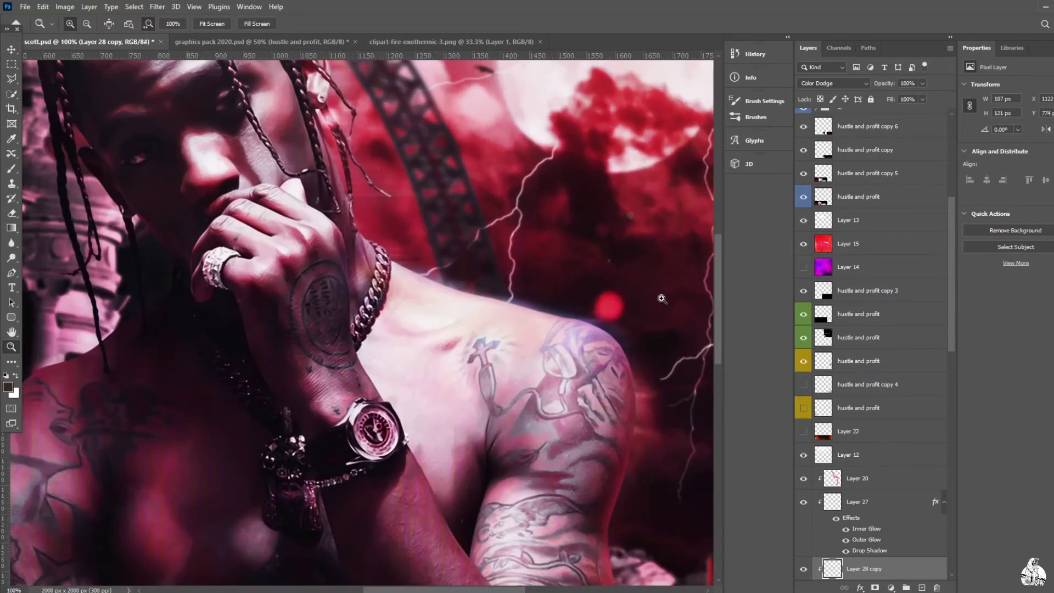
left_click(923, 83)
left_click_drag(928, 98, 916, 98)
right_click(387, 349)
left_click(422, 379)
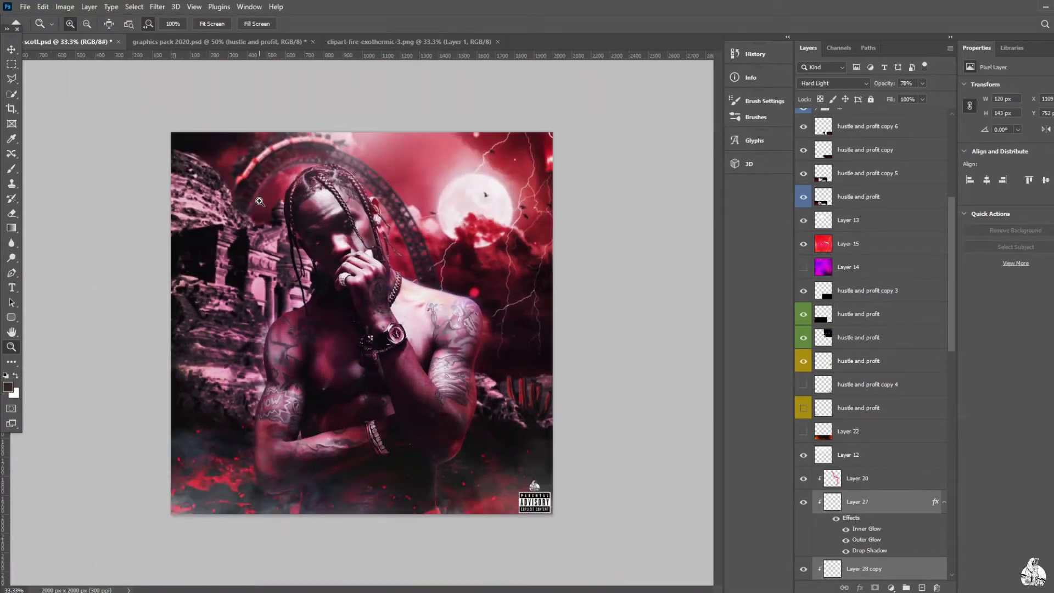
Change Layer 7's Inner Glow technique to Softer and adjust its source
scroll(899, 366, "up", 3)
scroll(899, 366, "down", 8)
left_click(871, 404)
double_click(857, 432)
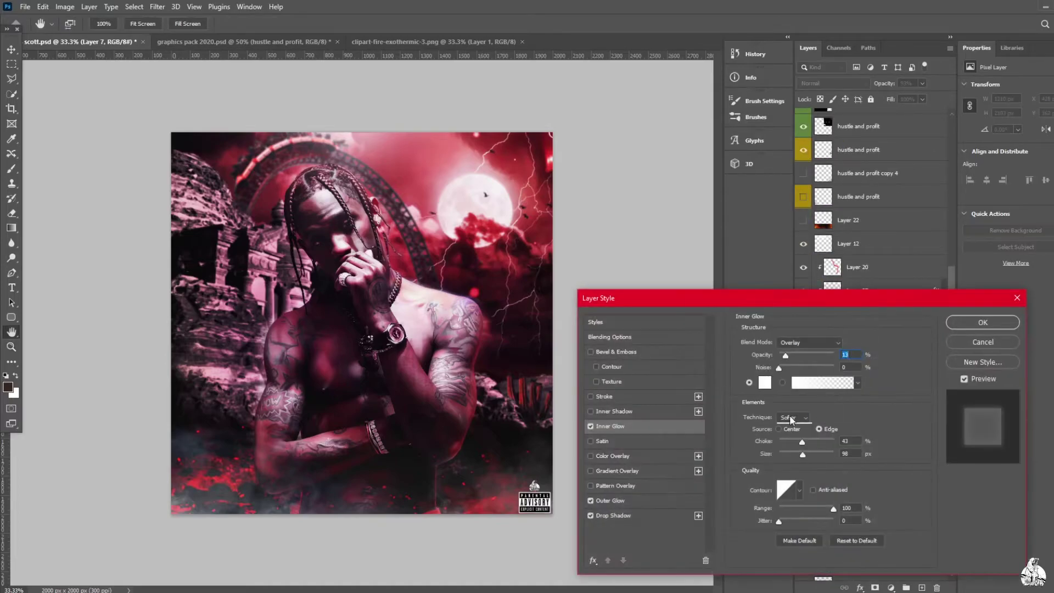
left_click(785, 427)
left_click(779, 428)
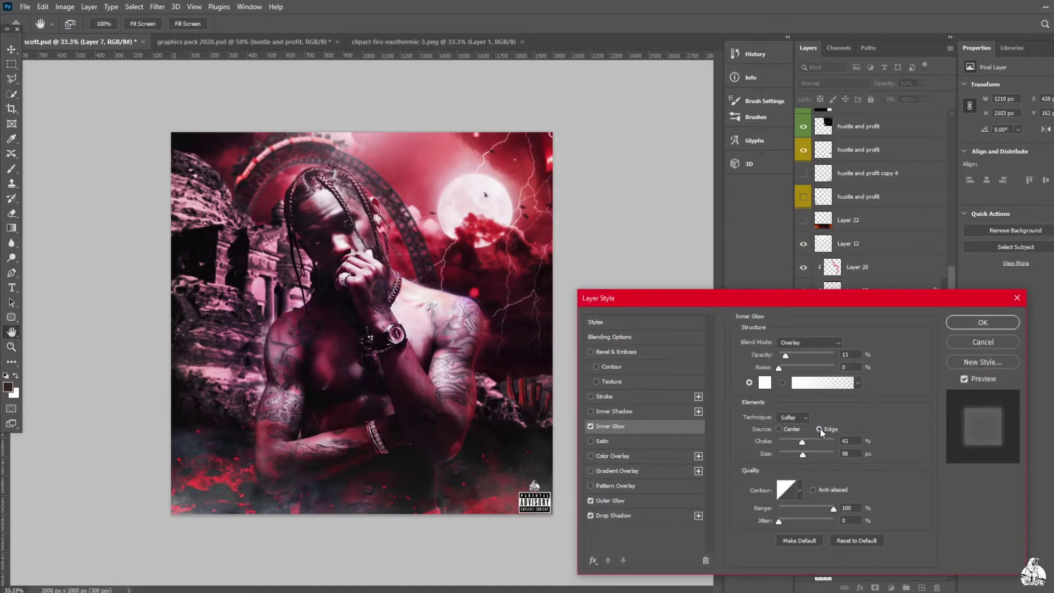
left_click(981, 323)
key("ctrl+plus")
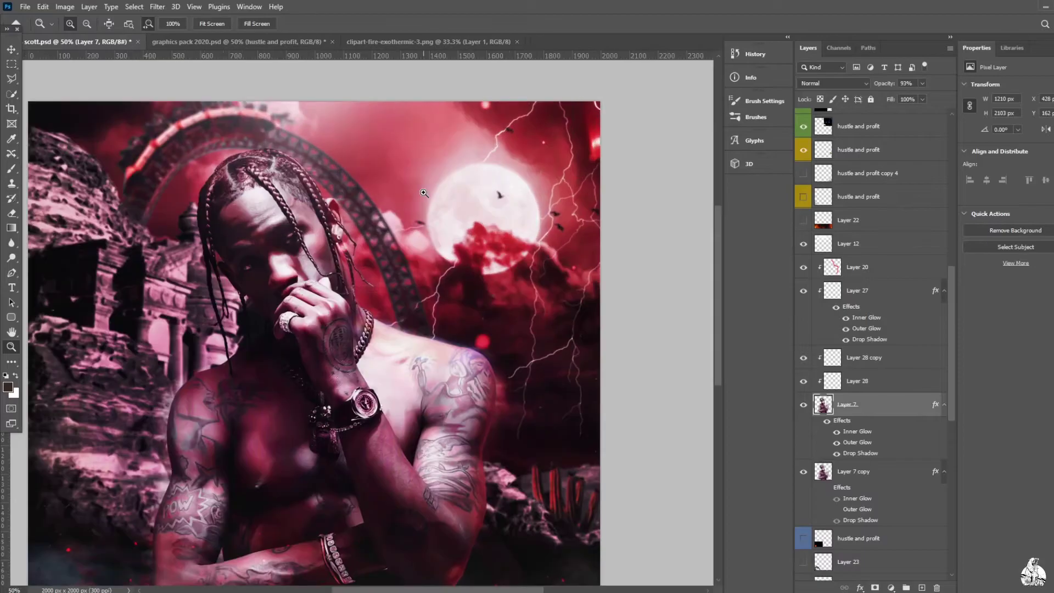
scroll(806, 284, "up", 10)
Apply a 113-pixel Motion Blur to Layer 9 copy 3
scroll(868, 329, "down", 5)
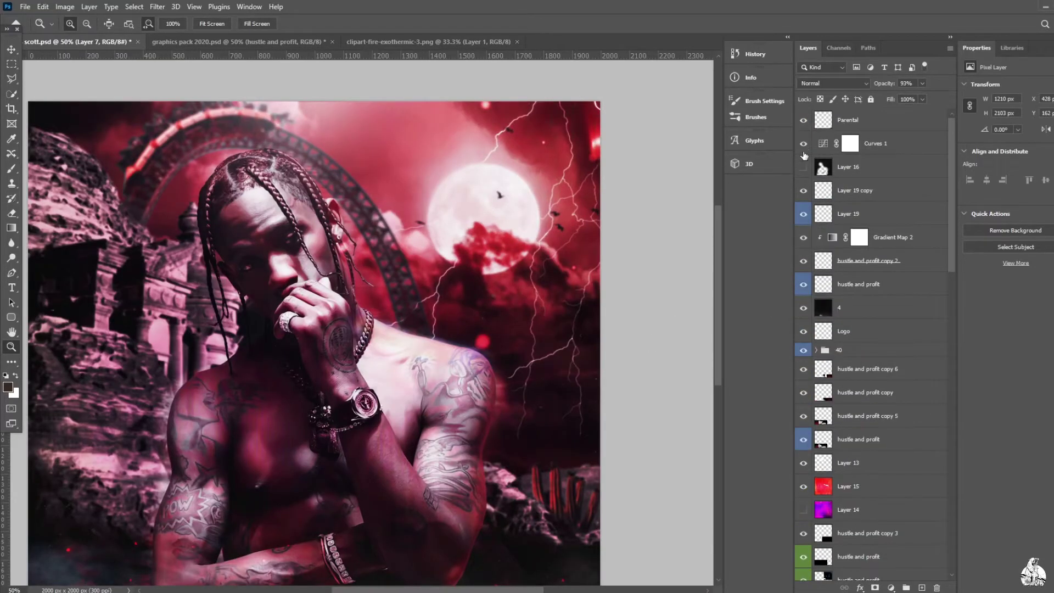
left_click(856, 228)
scroll(642, 292, "down", 2)
scroll(873, 330, "down", 5)
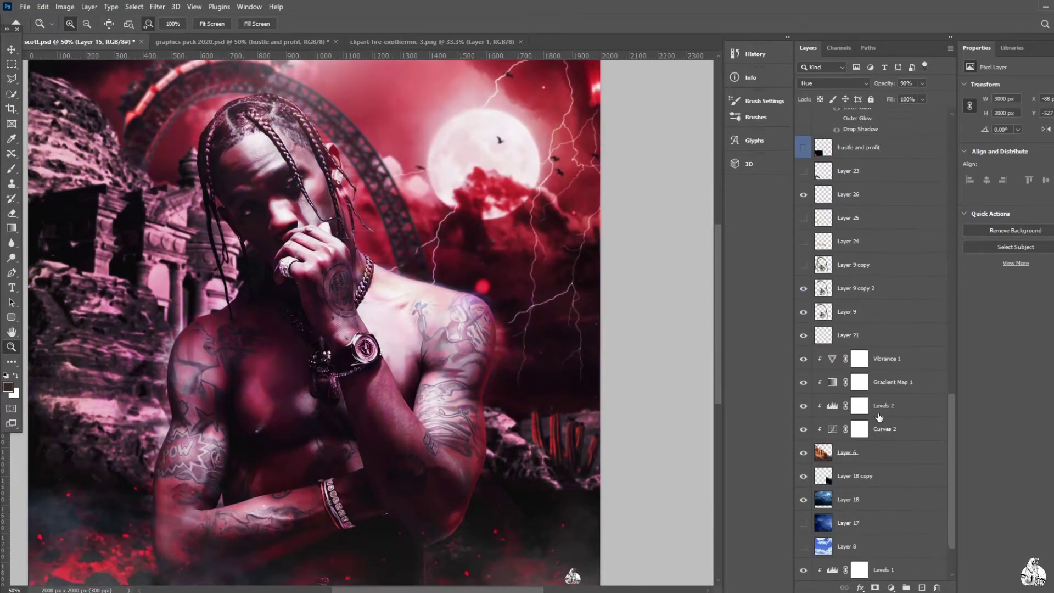
left_click(857, 406)
left_click(857, 429)
left_click(158, 6)
left_click(329, 196)
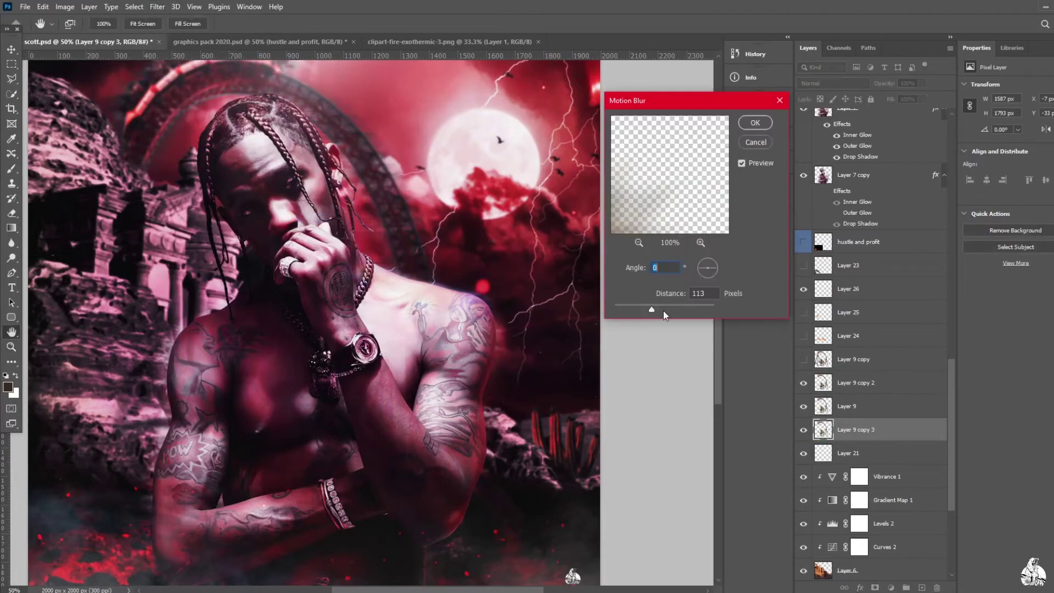
left_click(761, 113)
Set the blurred layer's blend mode to Color Dodge
left_click(833, 83)
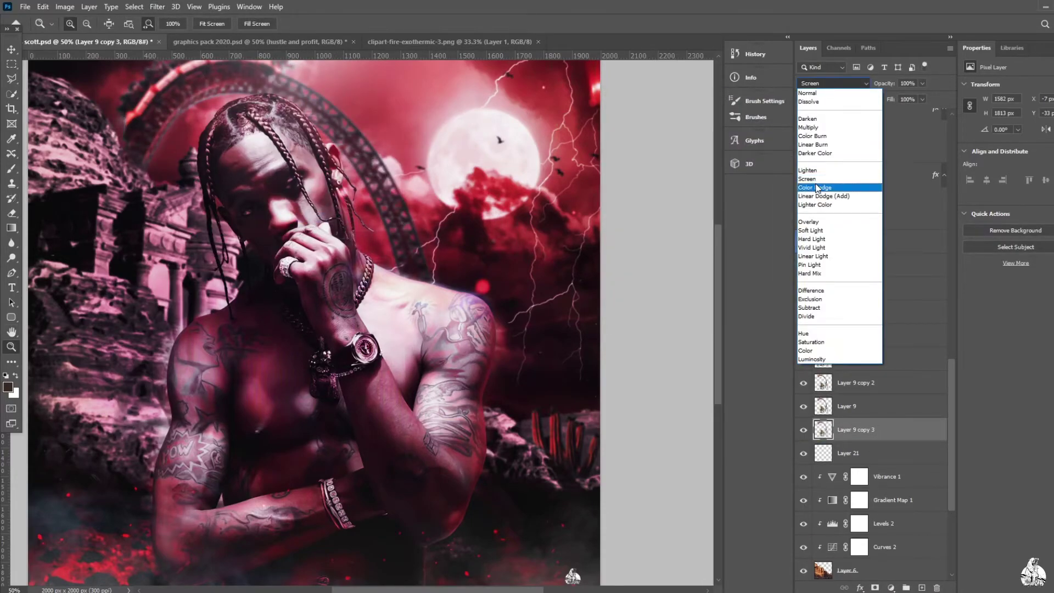
left_click(817, 190)
scroll(301, 373, "down", 1)
scroll(301, 374, "down", 1)
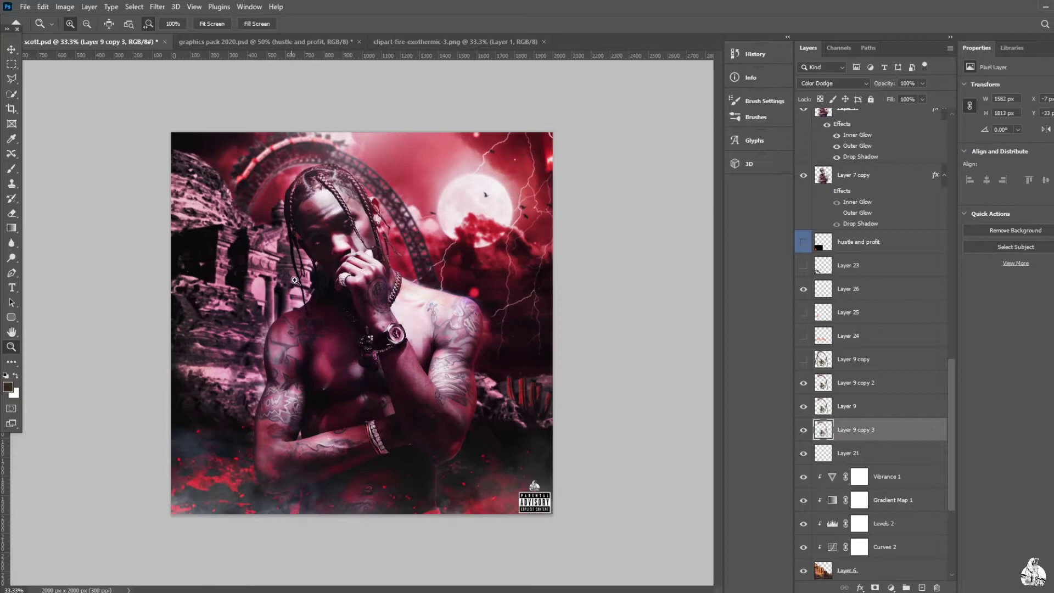
scroll(351, 268, "up", 1)
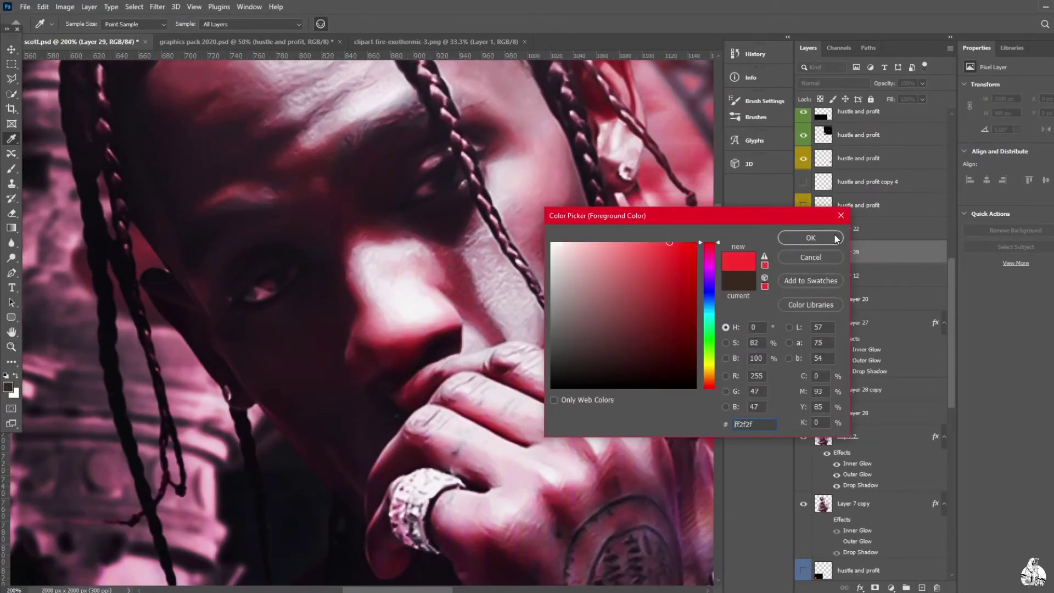
Set the red eye-glow layer to Linear Dodge (Add) at 76% opacity
left_click(836, 237)
key("b")
left_click(828, 83)
left_click(826, 189)
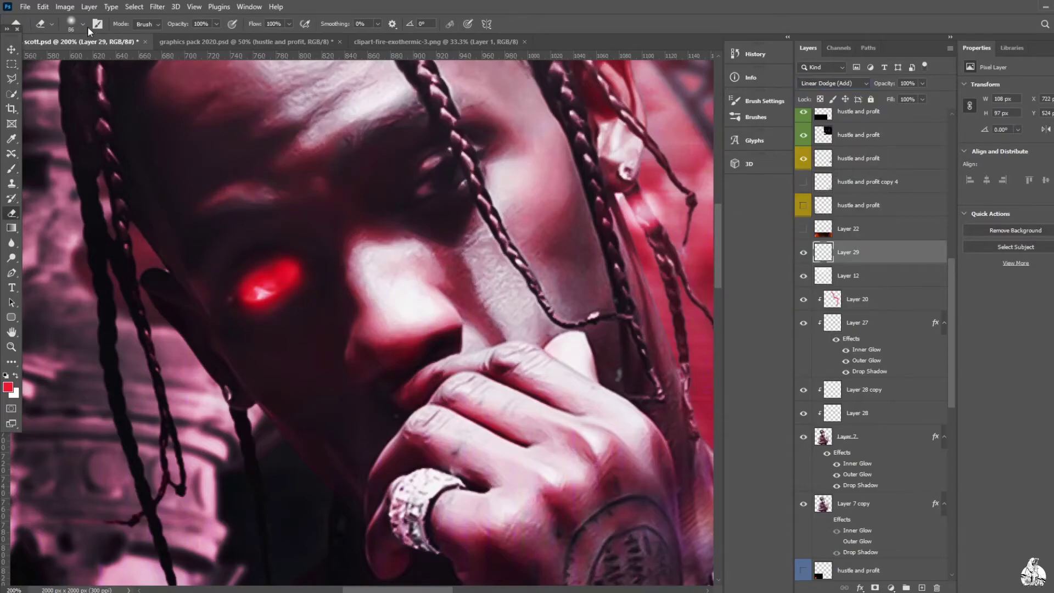
key("e")
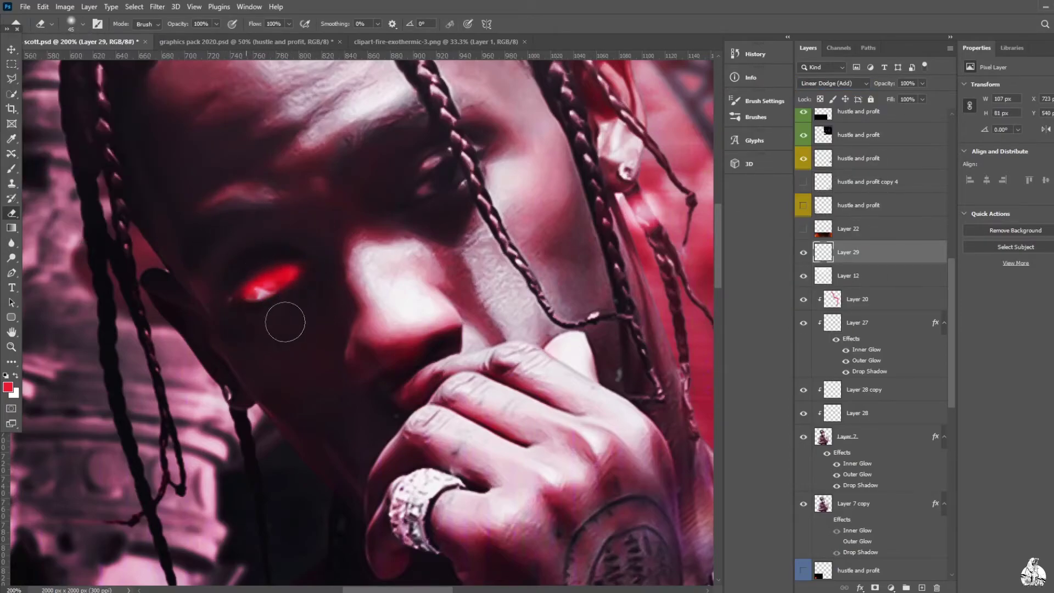
left_click_drag(911, 99, 910, 99)
key("z")
key("ctrl+minus")
key("ctrl+minus")
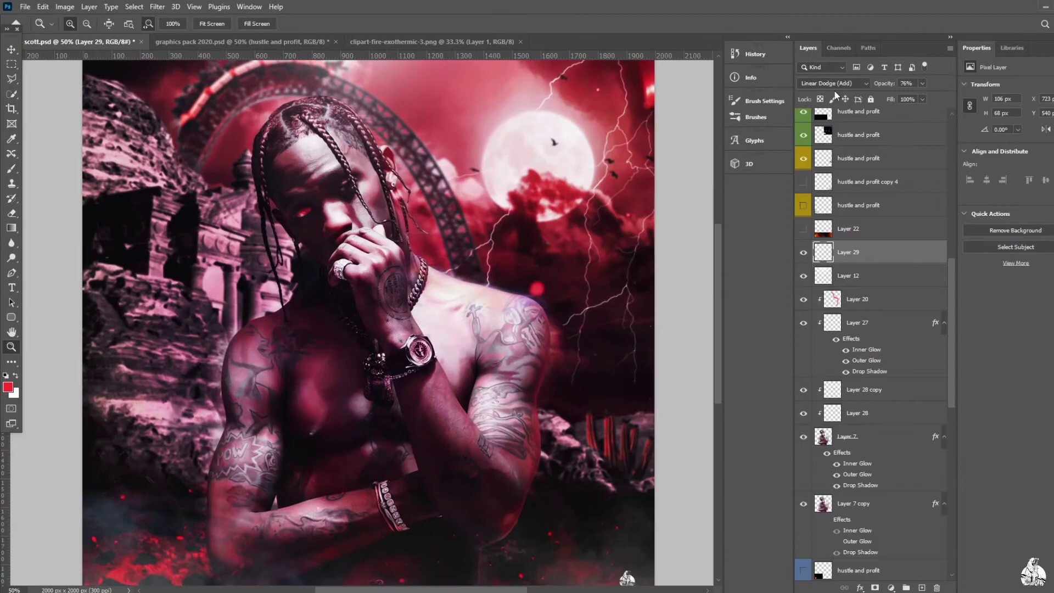
Blend the eye glow in Exclusion and add a clipped Levels adjustment darkening its midtones
left_click(833, 83)
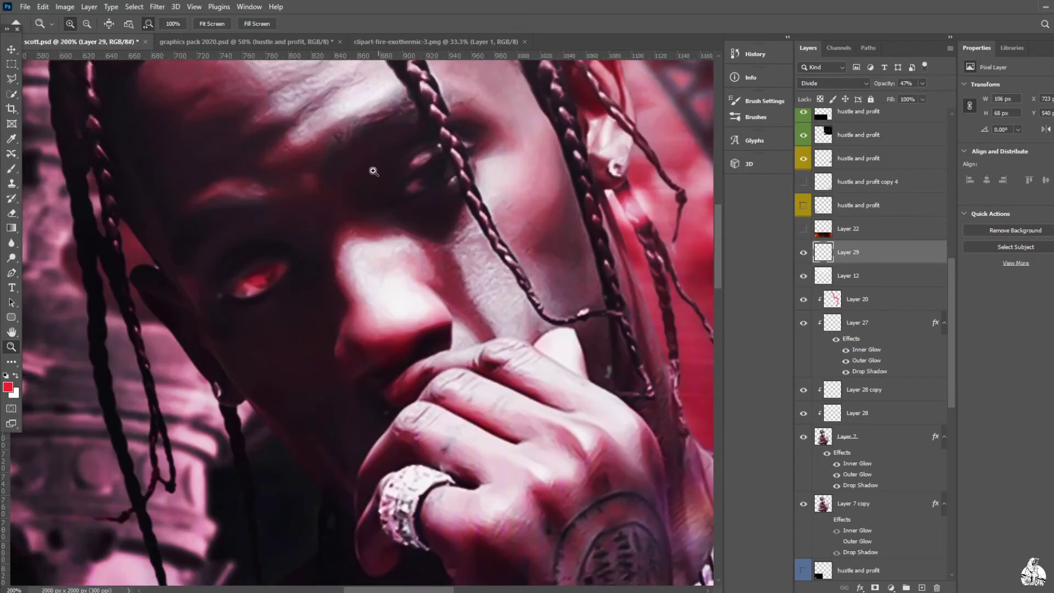
left_click(819, 300)
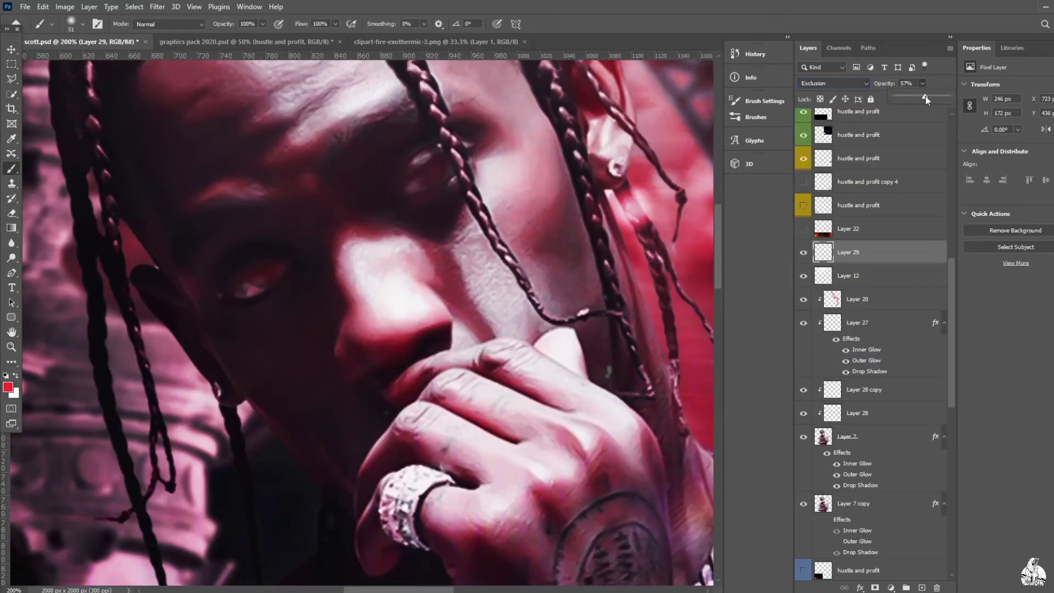
key("z")
right_click(354, 318)
left_click(379, 336)
left_click(891, 587)
left_click(906, 434)
left_click_drag(1016, 171, 1045, 175)
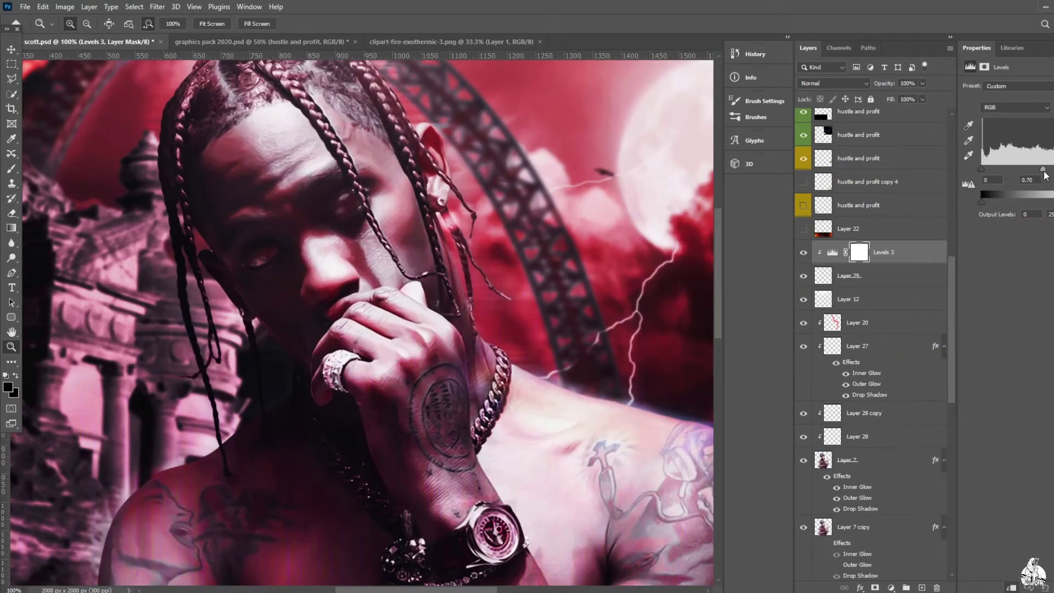
Try Layer 29 in Exclusion, then in Color blend mode
left_click(886, 280)
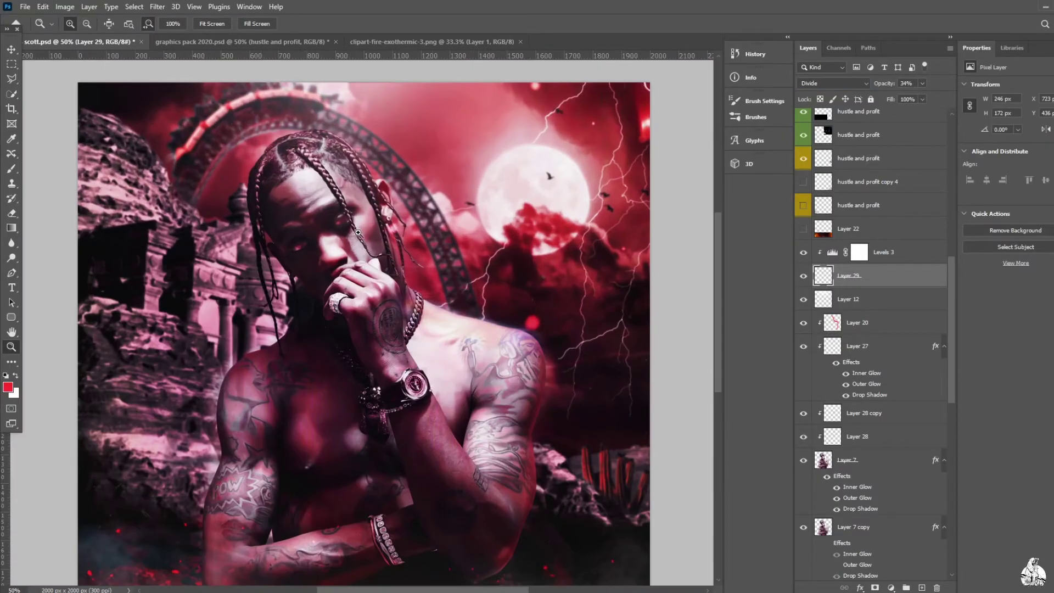
left_click(358, 232)
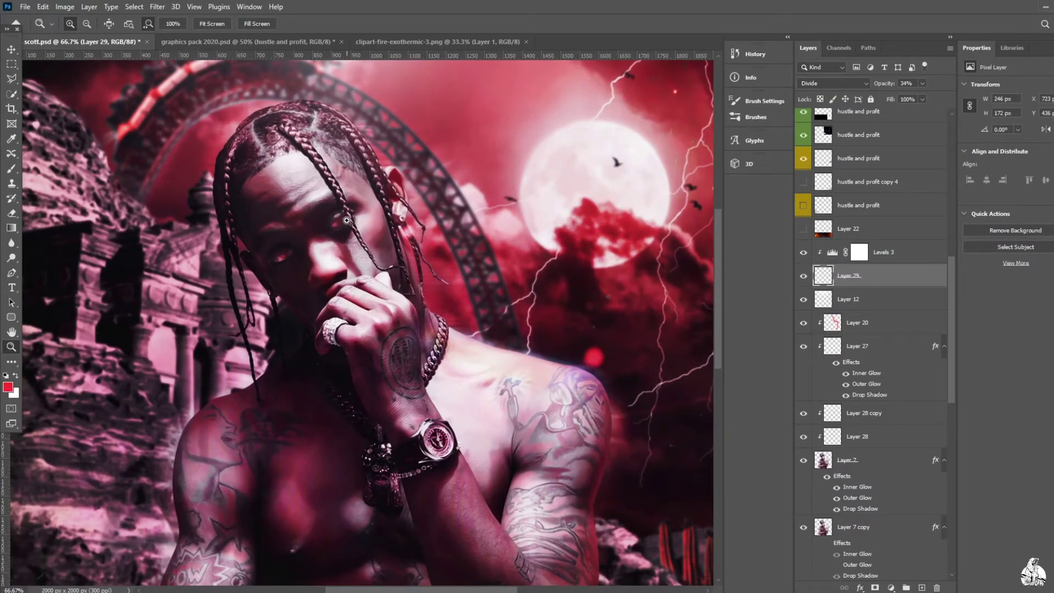
left_click(834, 83)
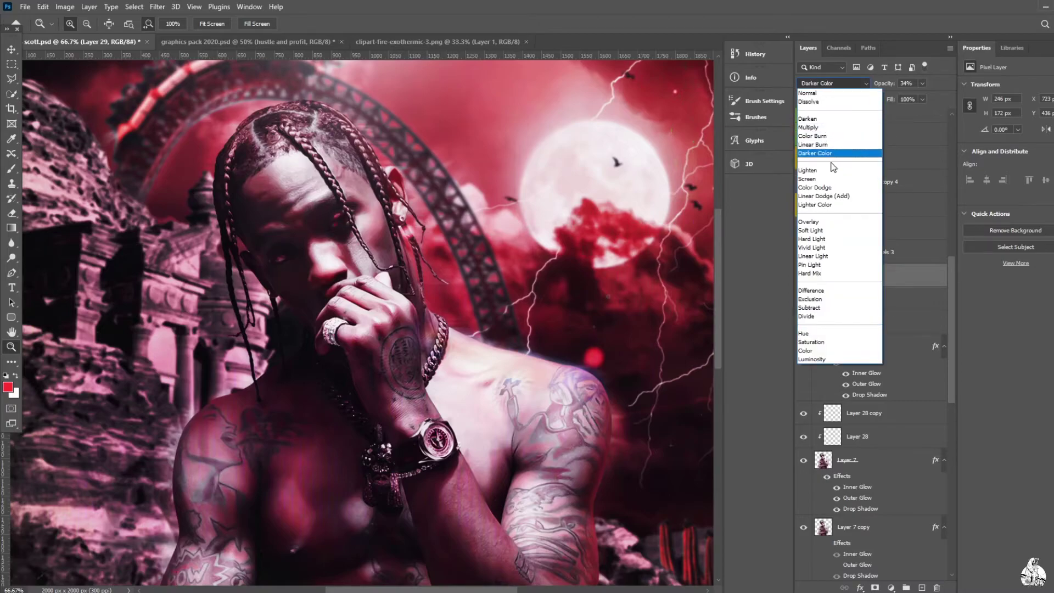
left_click(812, 299)
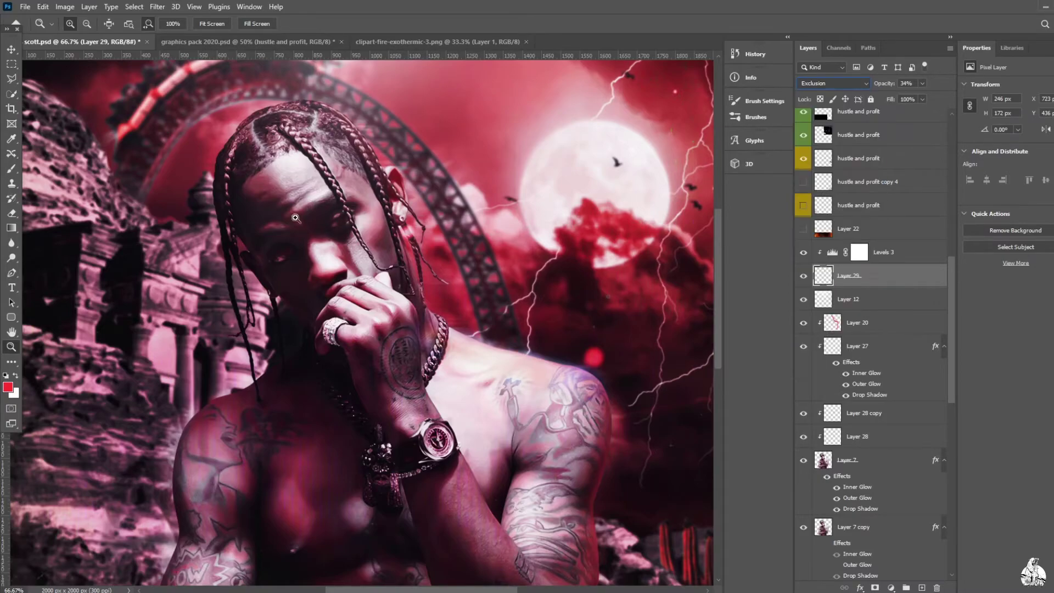
key("ctrl+0")
left_click(833, 83)
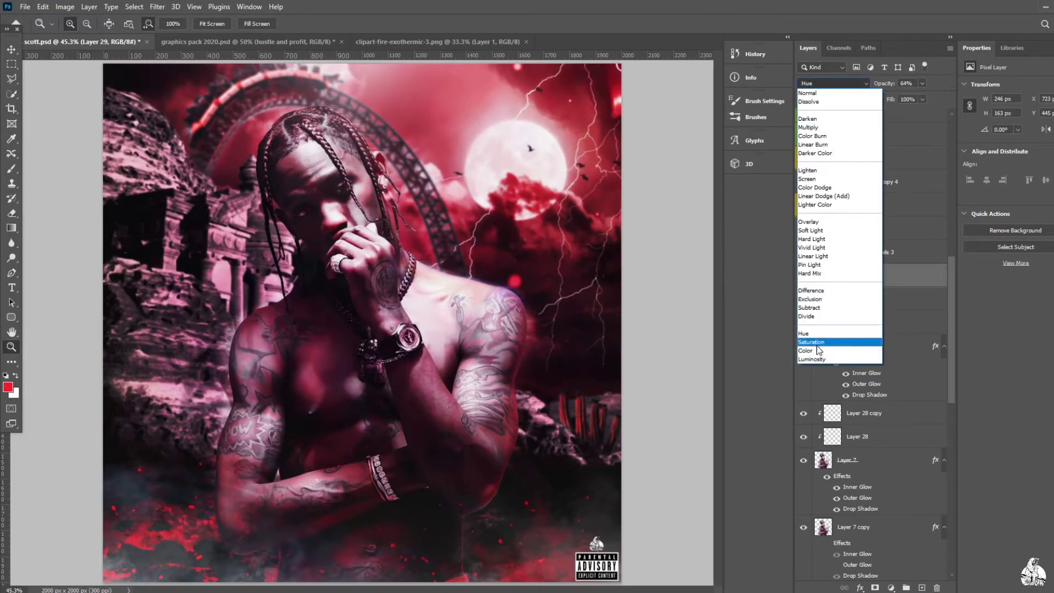
left_click(836, 341)
Put Layer 29 on Hue blending and hide it
key("e")
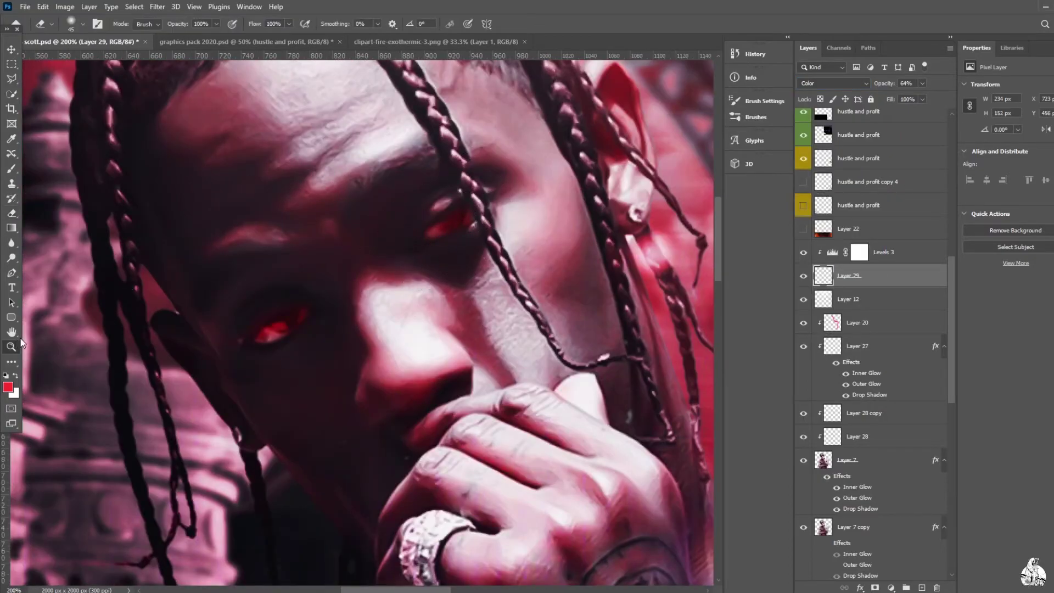
left_click(11, 347)
key("ctrl+minus")
key("ctrl+minus")
key("ctrl+minus")
left_click(833, 83)
left_click(835, 325)
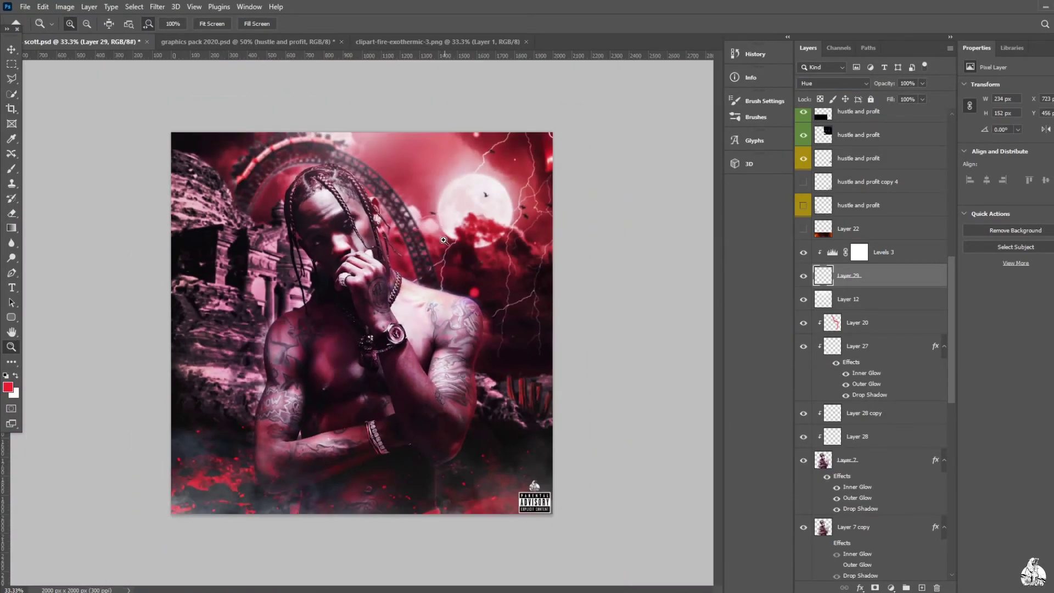
scroll(329, 219, "up", 5)
left_click(804, 276)
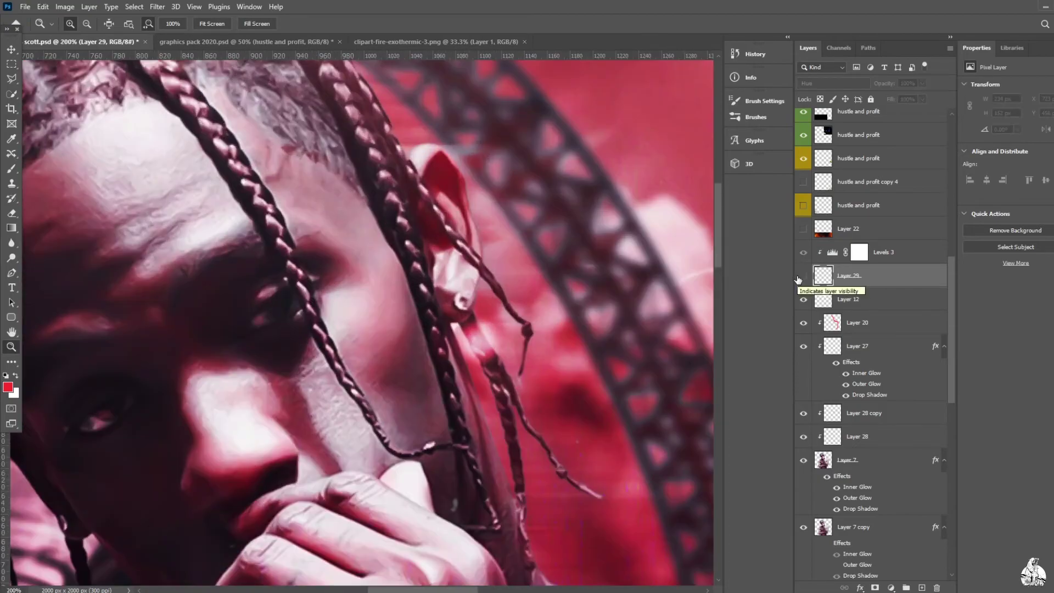
Select the man's Layer 7 and pick the Sharpen tool
left_click(847, 460)
right_click(11, 242)
left_click(49, 257)
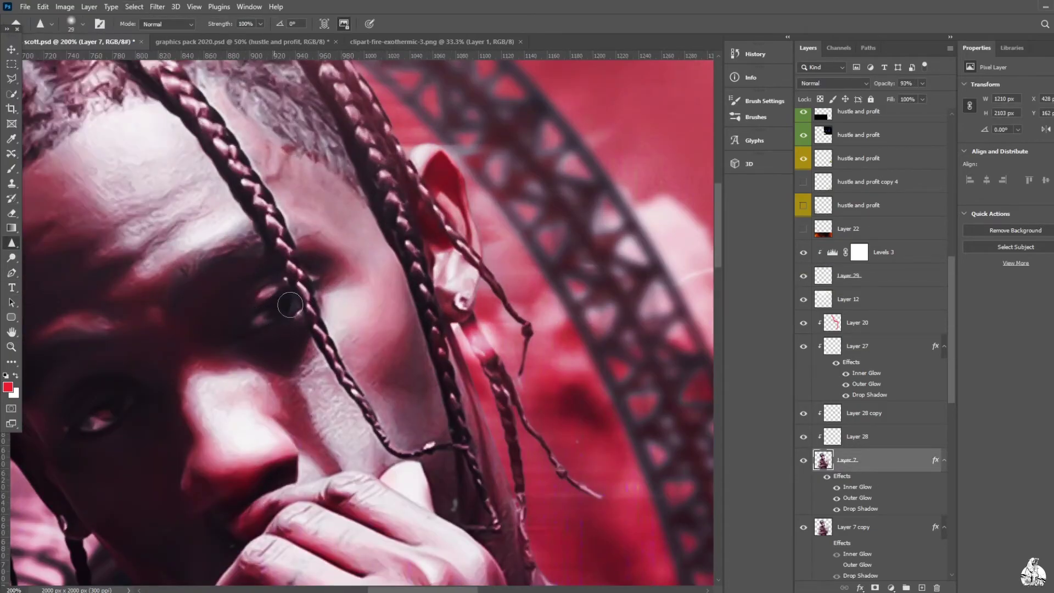
key("z")
scroll(275, 330, "down", 2)
scroll(275, 330, "down", 2)
Make Layer 7's outer glow red with the third contour preset
scroll(275, 329, "down", 1)
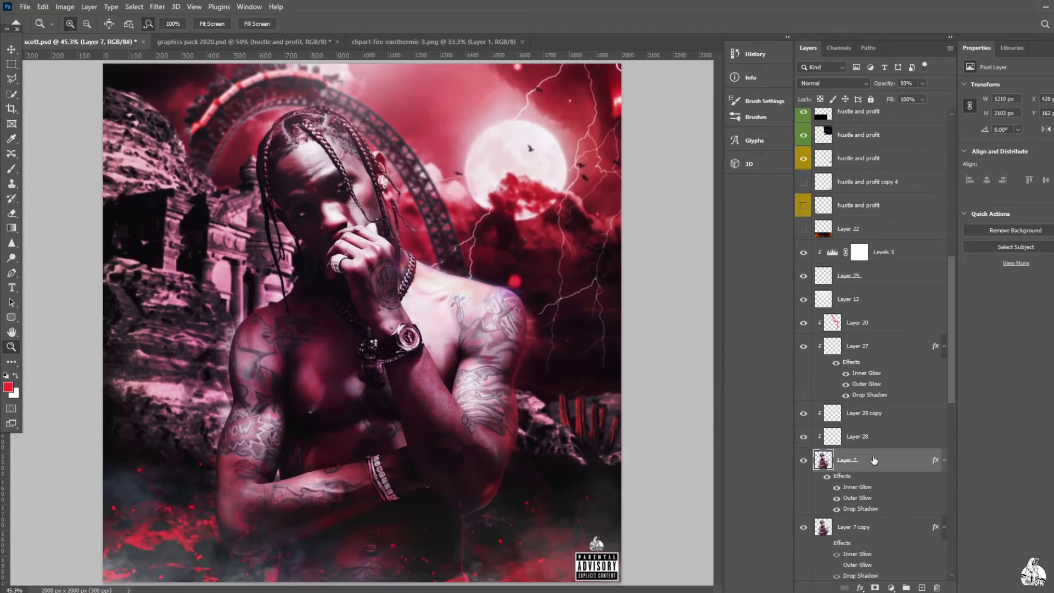
scroll(865, 479, "down", 1)
double_click(865, 480)
left_click(755, 383)
type("f96363")
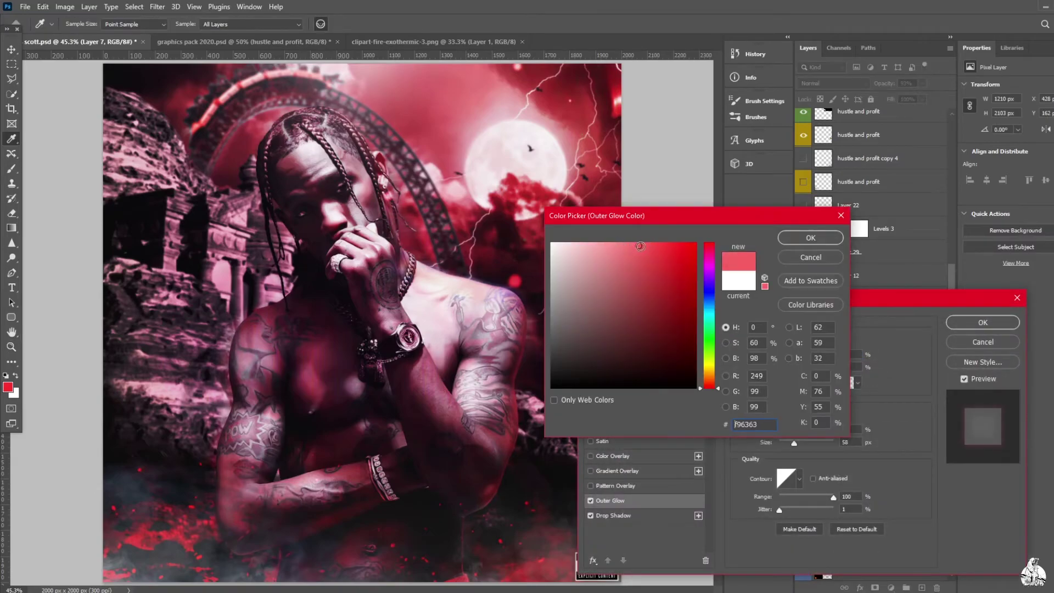
key("Return")
left_click(800, 478)
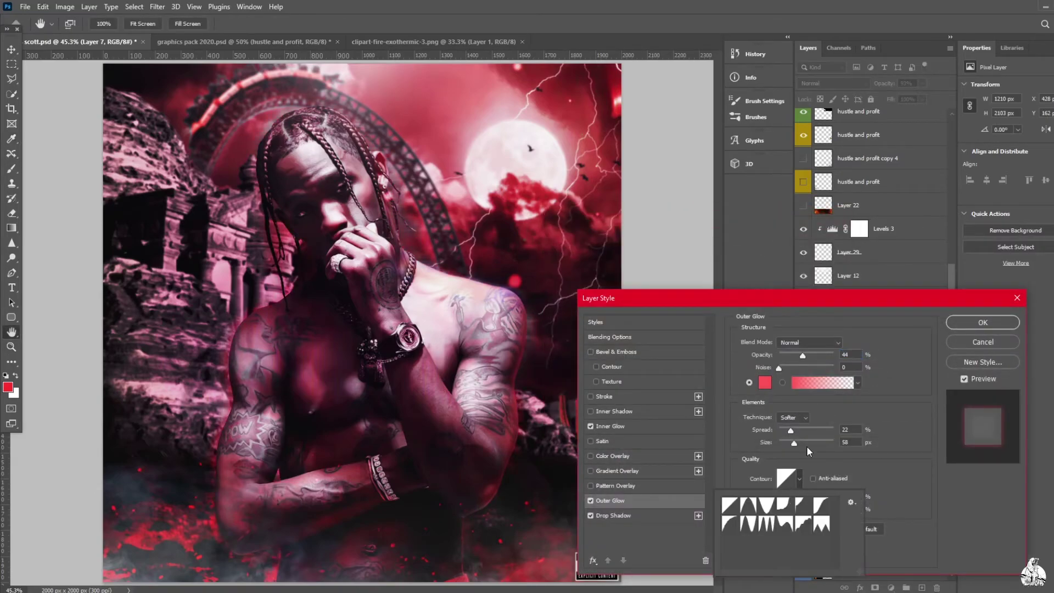
left_click(767, 507)
key("Return")
Hide Layer 20's shoulder glow, show Layer 7 copy, and add a clipped Hue gradient map
double_click(11, 346)
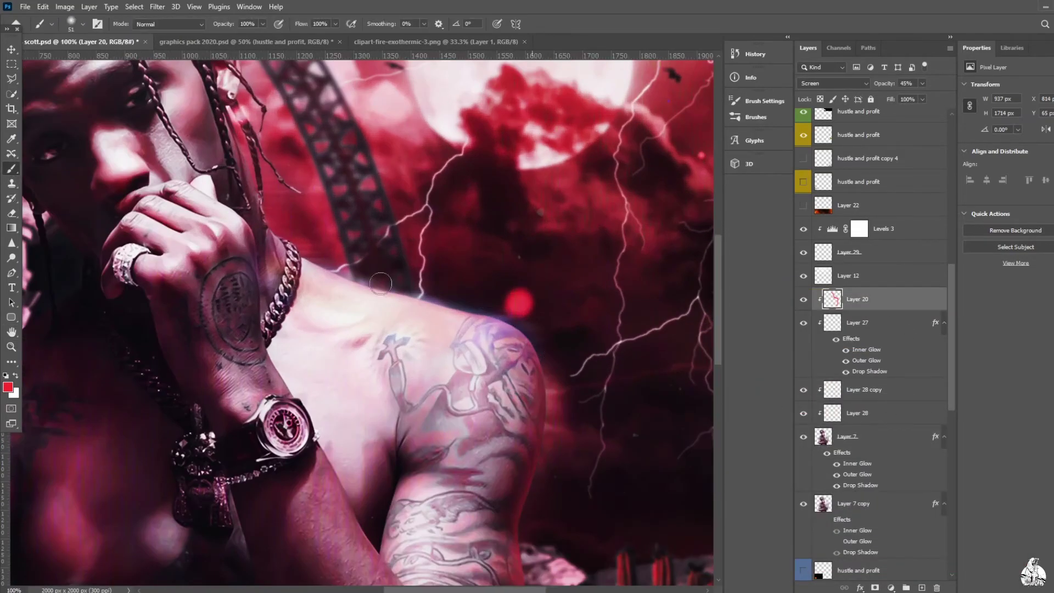
left_click(804, 299)
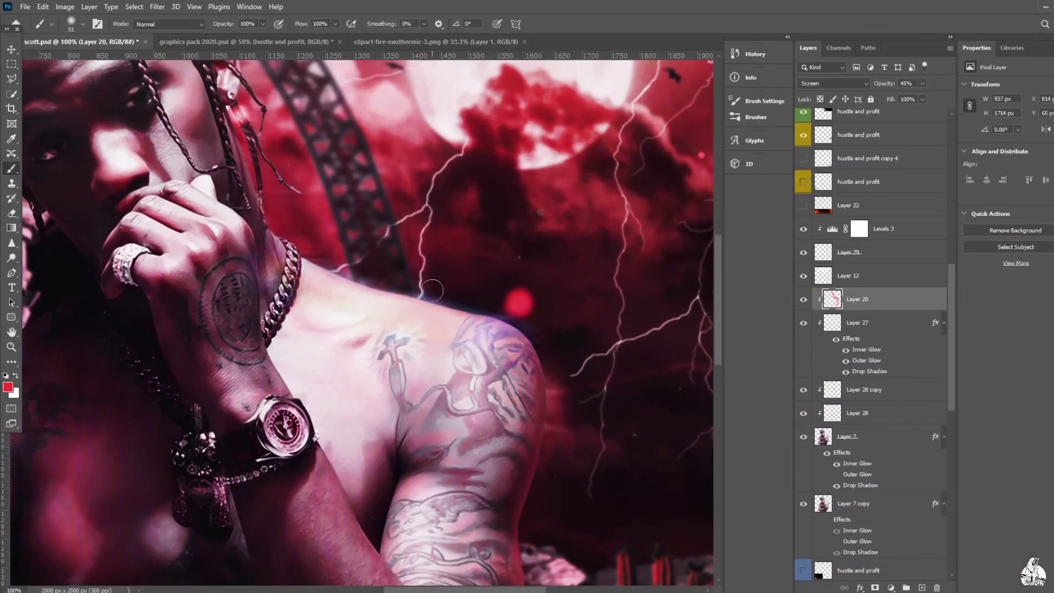
left_click(804, 503)
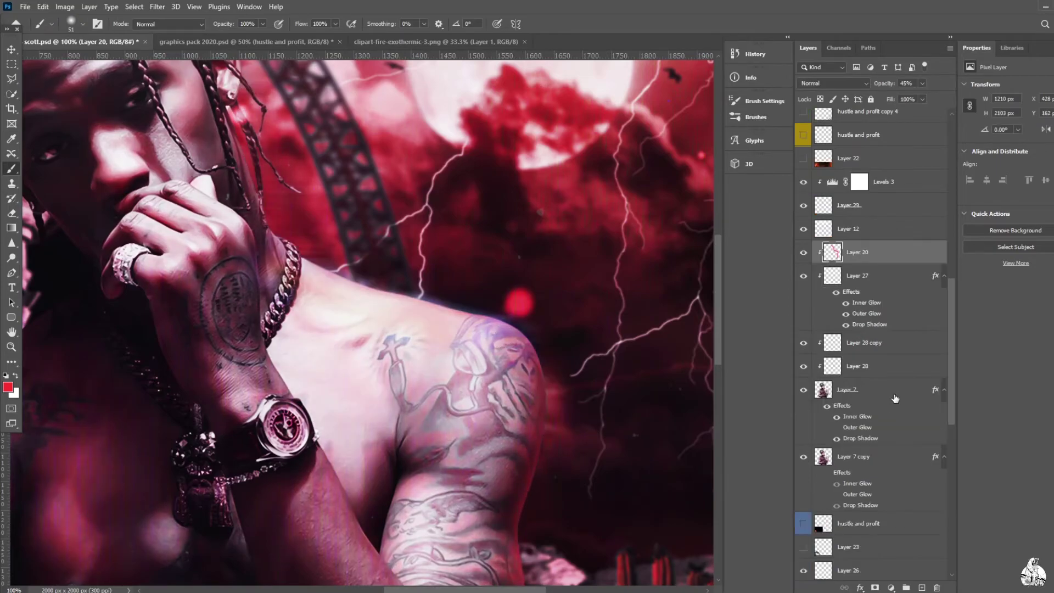
left_click(892, 587)
left_click(833, 83)
left_click(813, 334)
Keep the gradient map's blend mode on Hue and zoom out slightly
key("z")
key("ctrl+0")
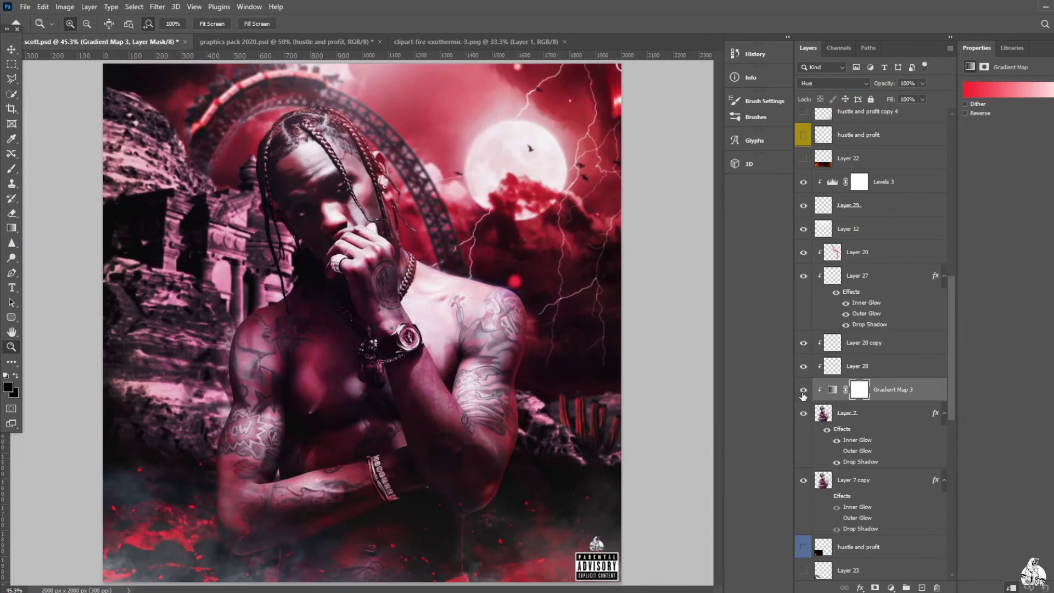
left_click(833, 83)
left_click(833, 351)
right_click(484, 341)
left_click(508, 404)
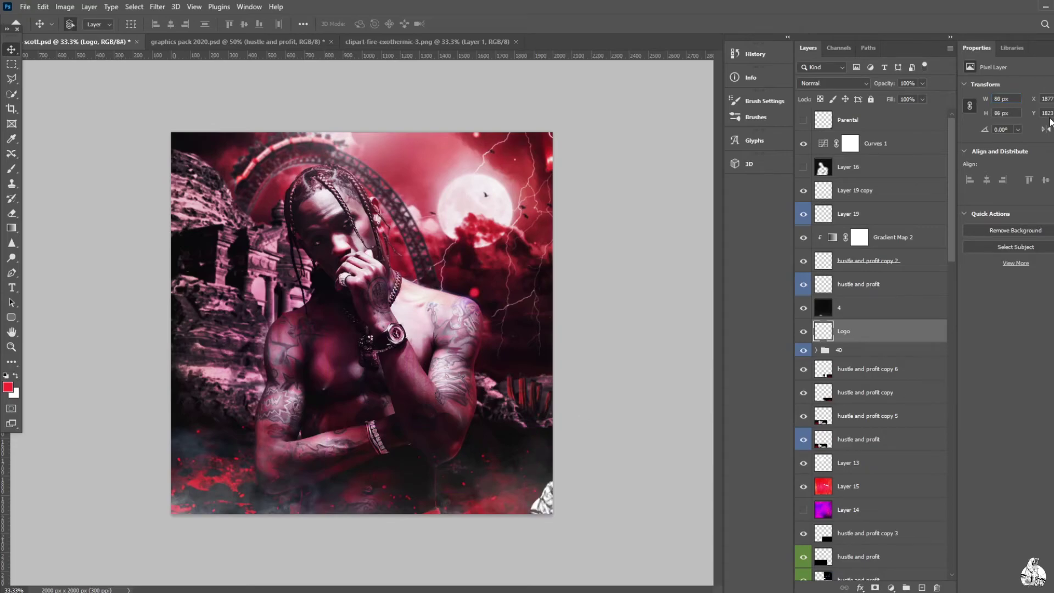
Show Layer 7 copy 2, try Lighten, and settle on Soft Light blending
scroll(894, 358, "down", 10)
left_click(868, 219)
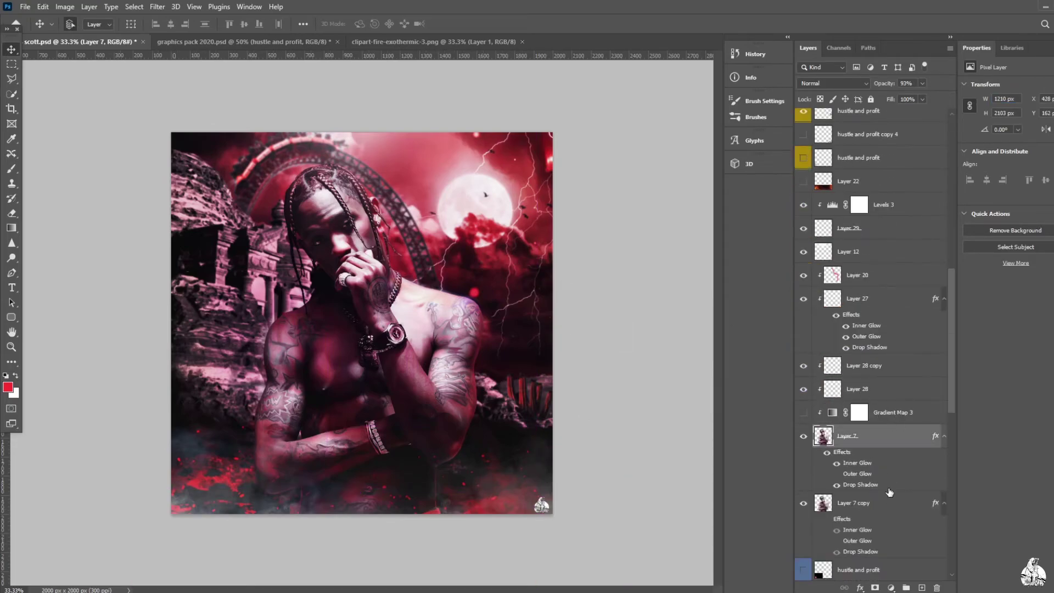
left_click(804, 219)
left_click(833, 83)
left_click(807, 170)
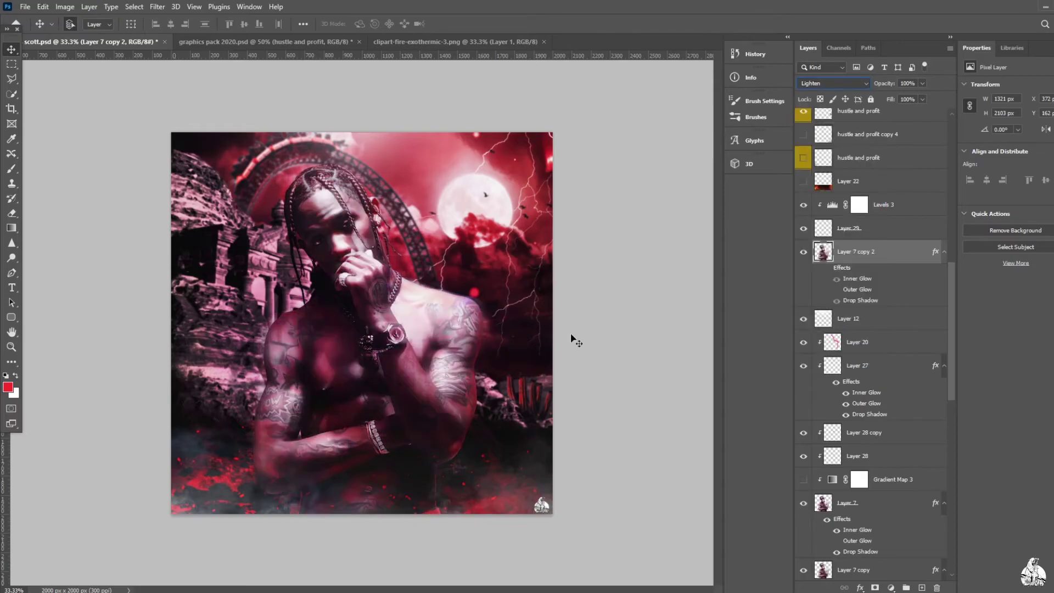
left_click(12, 213)
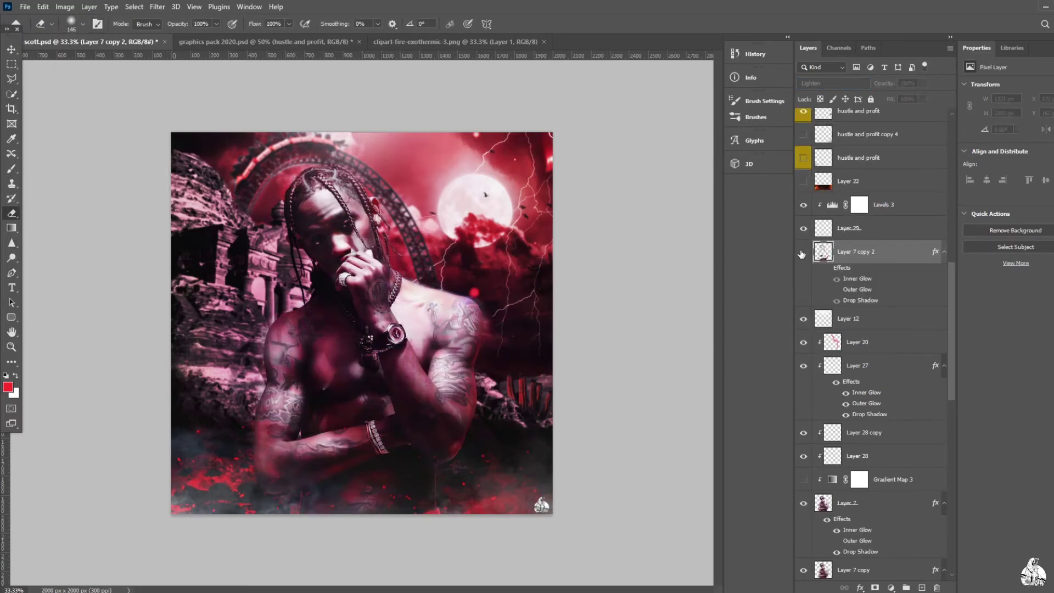
left_click(833, 83)
left_click(824, 178)
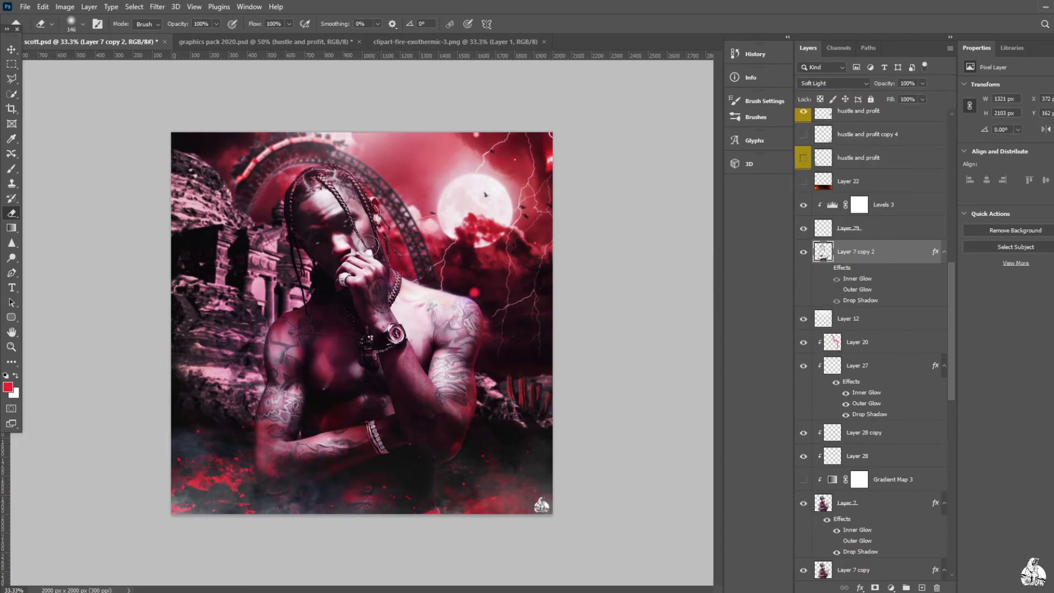
Paint a red shoulder stroke on a new Overlay Layer 30 at 12% opacity, then hide it
key("z")
left_click(473, 296)
scroll(873, 329, "up", 10)
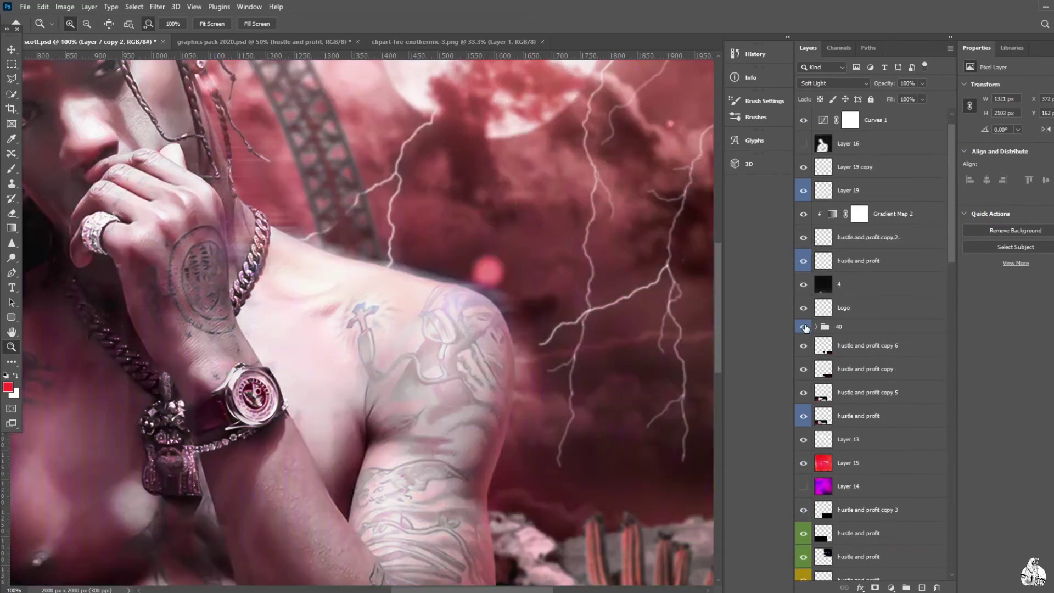
key("ctrl+shift+alt+n")
left_click(833, 83)
left_click(824, 169)
key("b")
left_click_drag(467, 299, 497, 331)
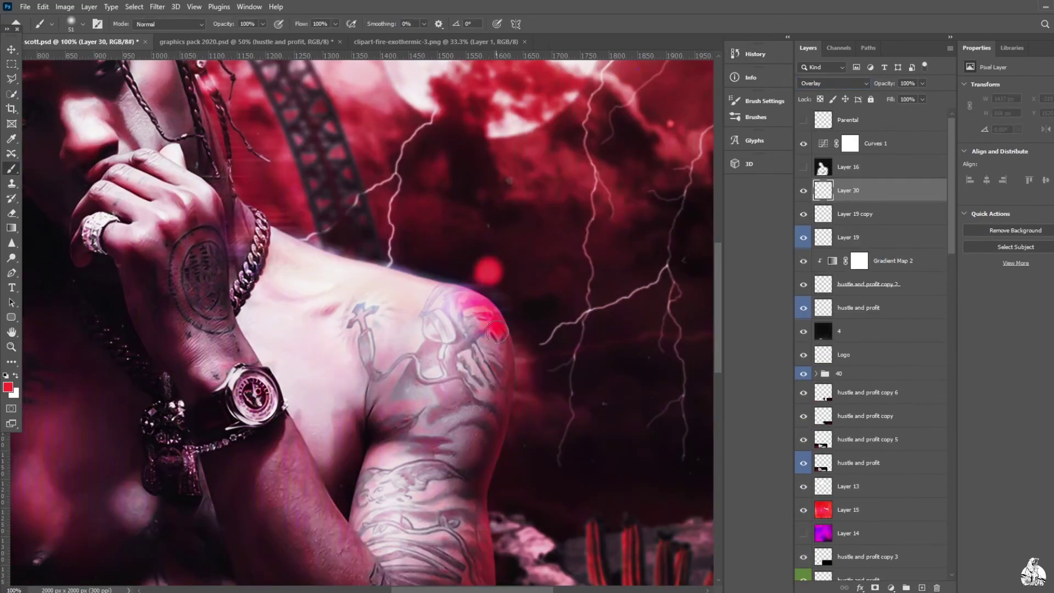
left_click_drag(926, 83, 877, 99)
left_click(803, 190)
key("z")
left_click(328, 351, "alt")
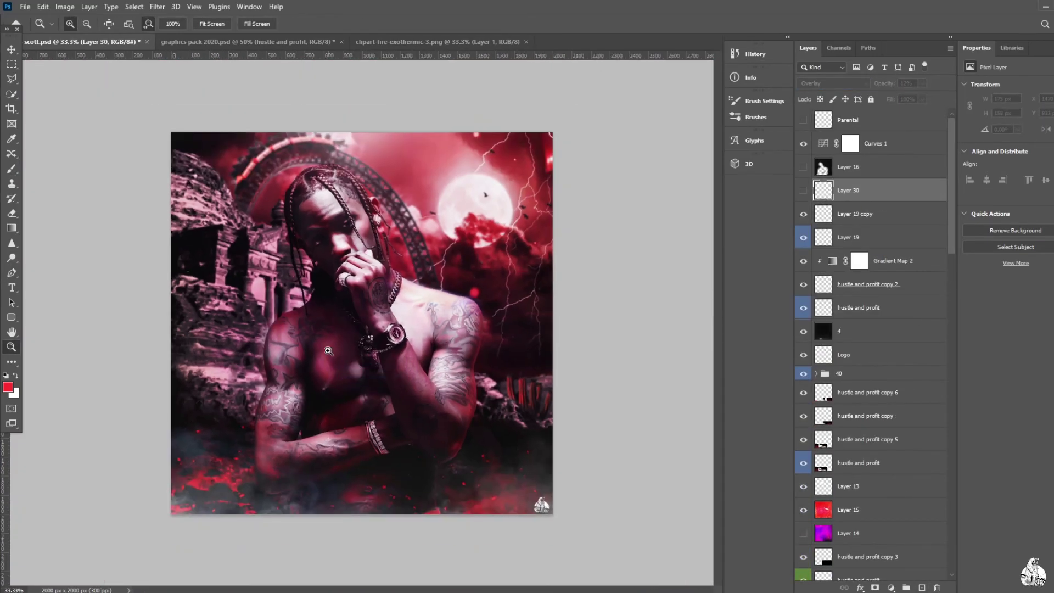
Add the TRAVIS SCOTT title in Indelible 9 pt and move it to the top-left corner
key("t")
left_click_drag(201, 219, 477, 387)
type("TRAVIS SCOTT")
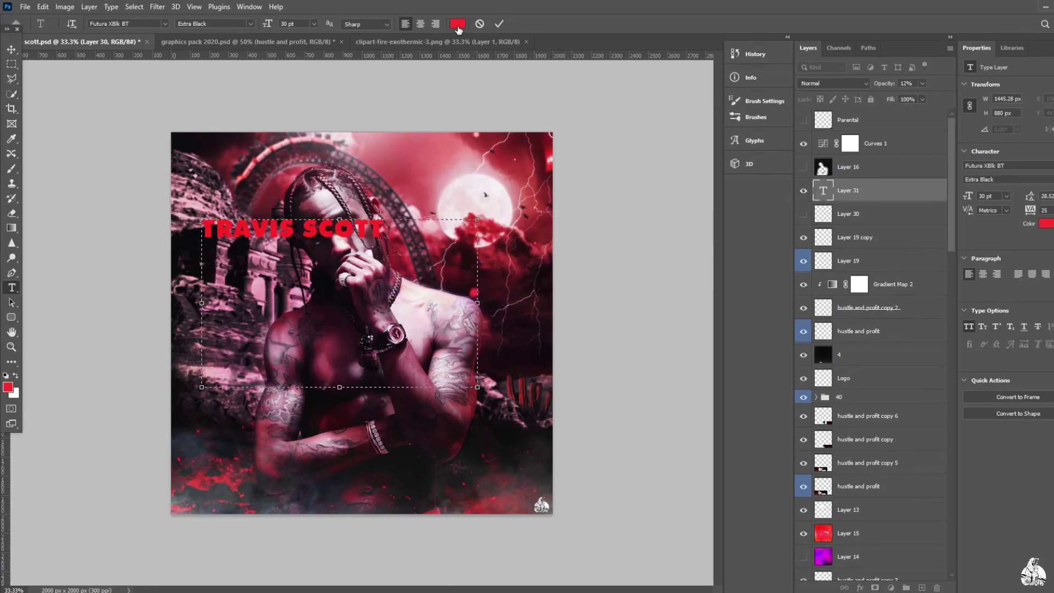
left_click(165, 24)
left_click(315, 24)
left_click(499, 24)
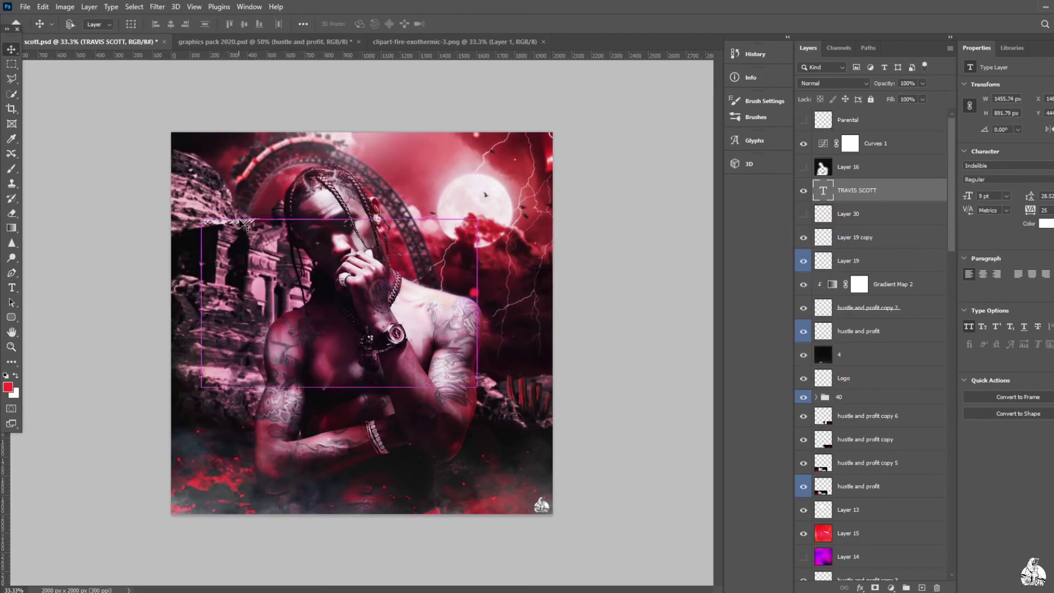
key("v")
left_click_drag(383, 256, 362, 176)
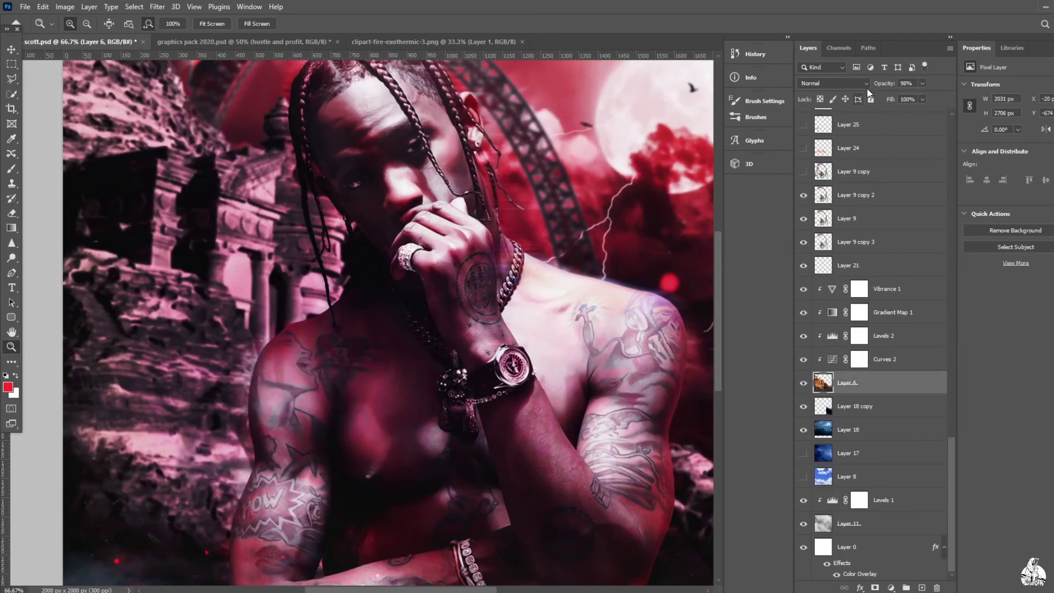
left_click(866, 83)
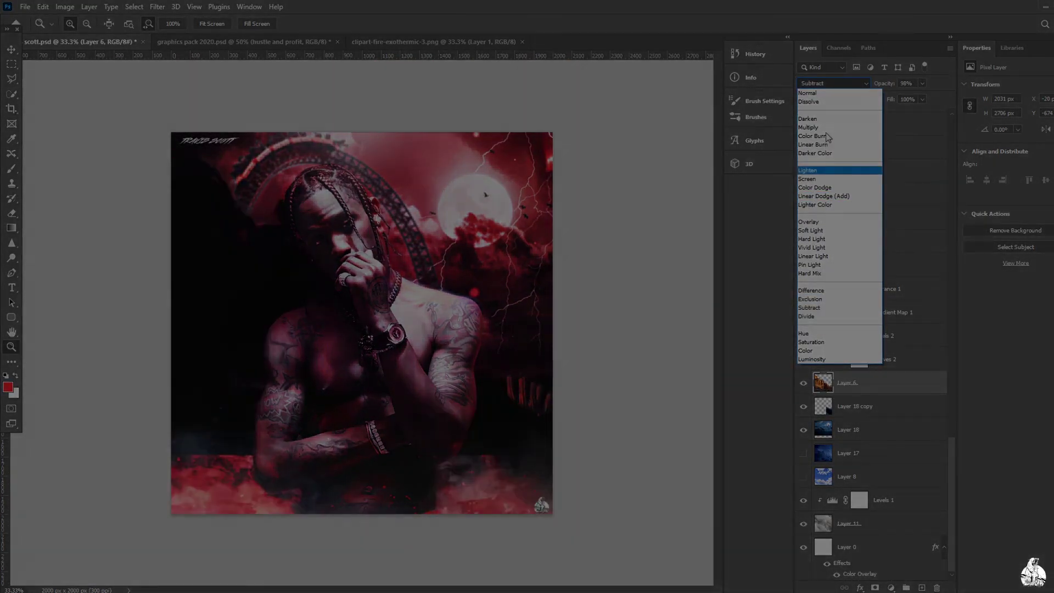
Return Layer 6 to the Normal blend mode
left_click(808, 93)
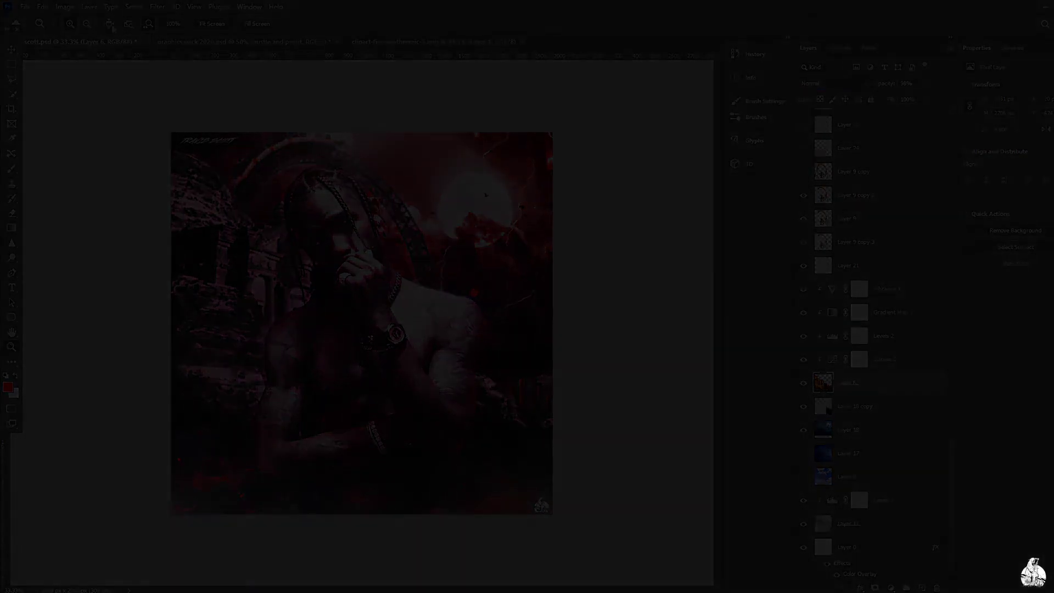